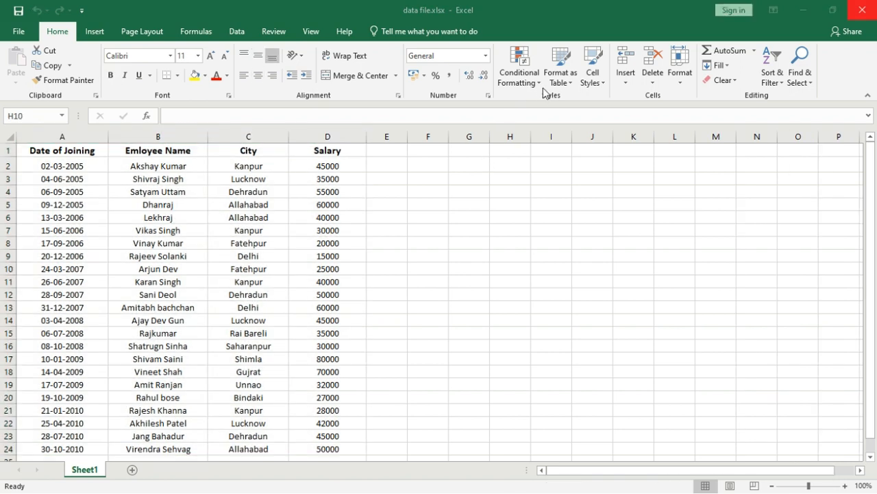
pyautogui.click(536, 85)
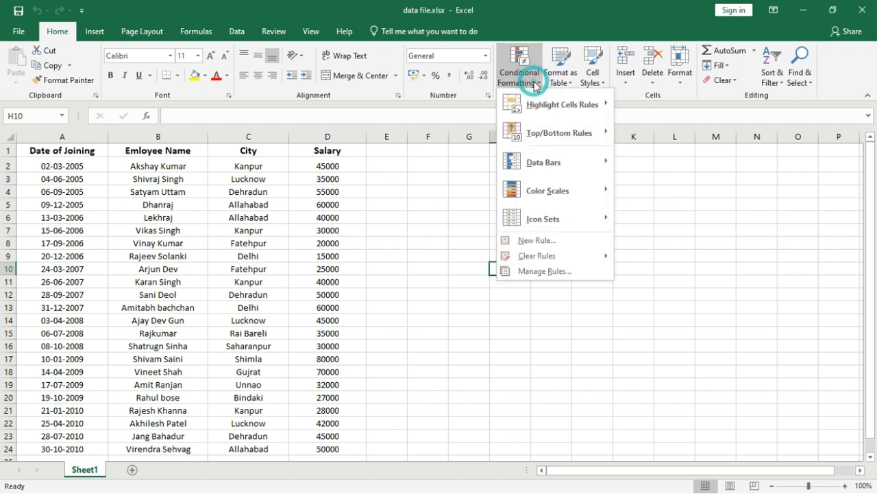
pyautogui.moveTo(562, 106)
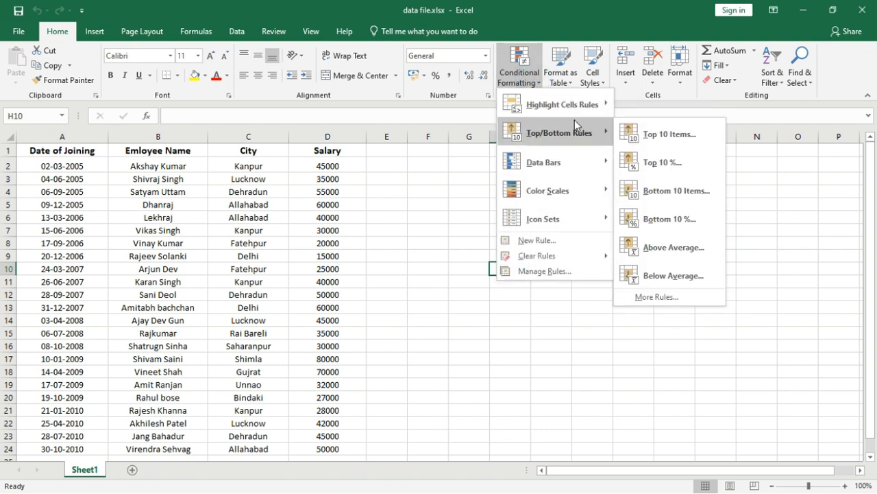
pyautogui.moveTo(579, 153)
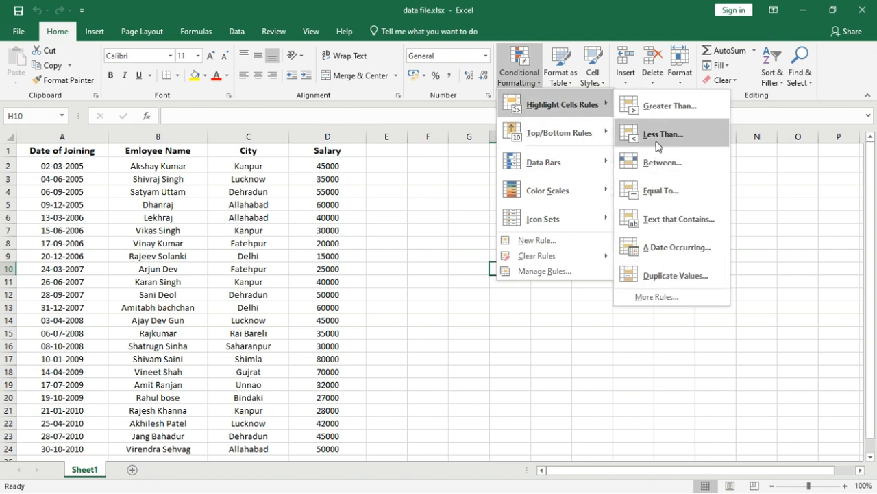
pyautogui.click(364, 196)
# Start a Greater Than highlight rule for the salaries in D2:D24 with the threshold 50000
pyautogui.moveTo(343, 166); pyautogui.dragTo(316, 446)
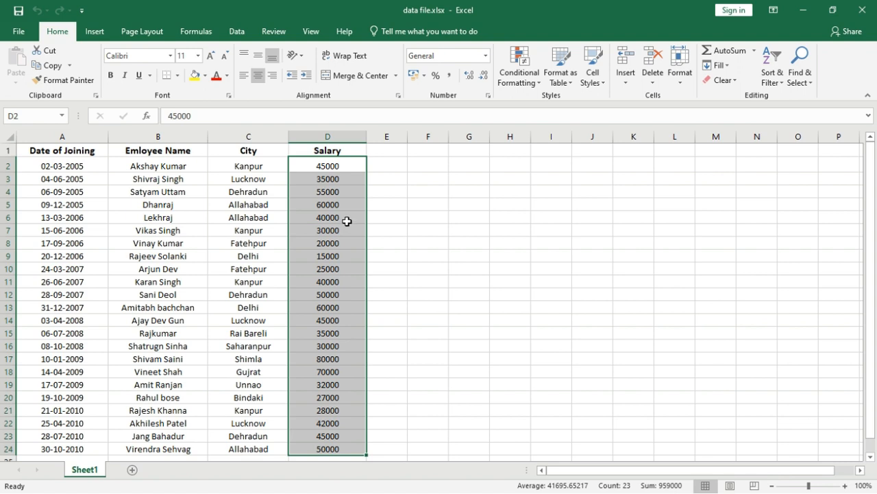
pyautogui.click(519, 84)
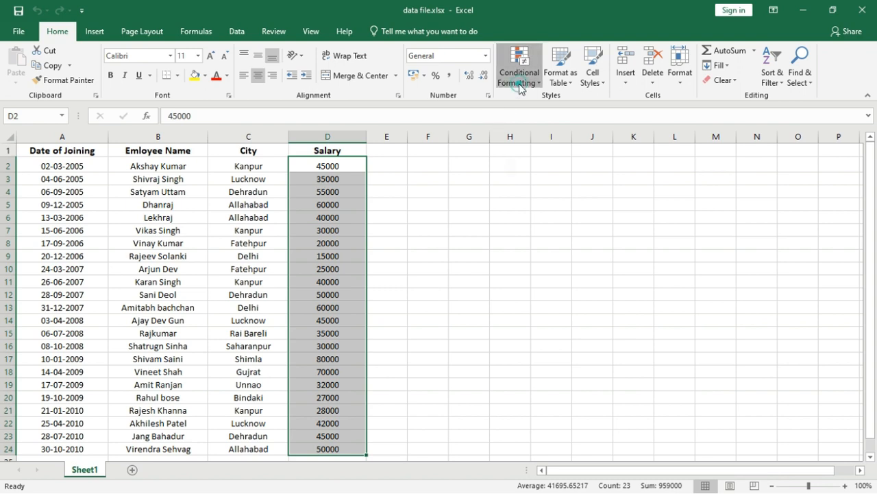
pyautogui.moveTo(534, 106)
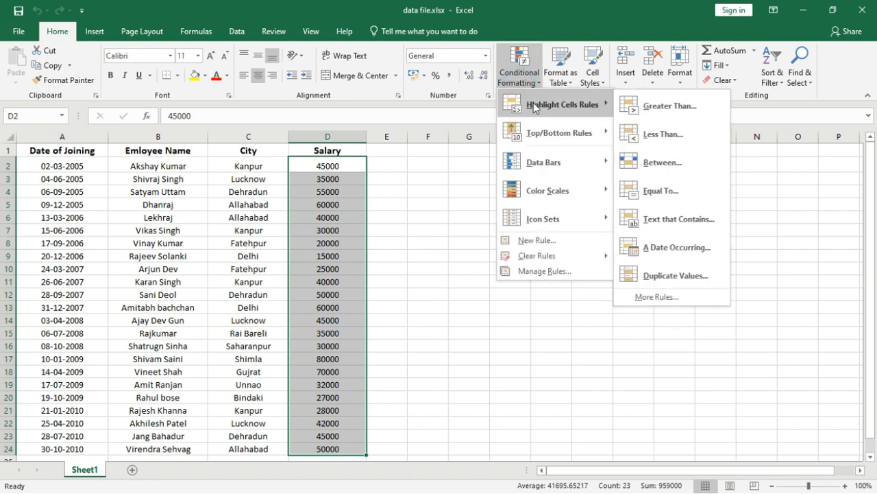
pyautogui.click(638, 107)
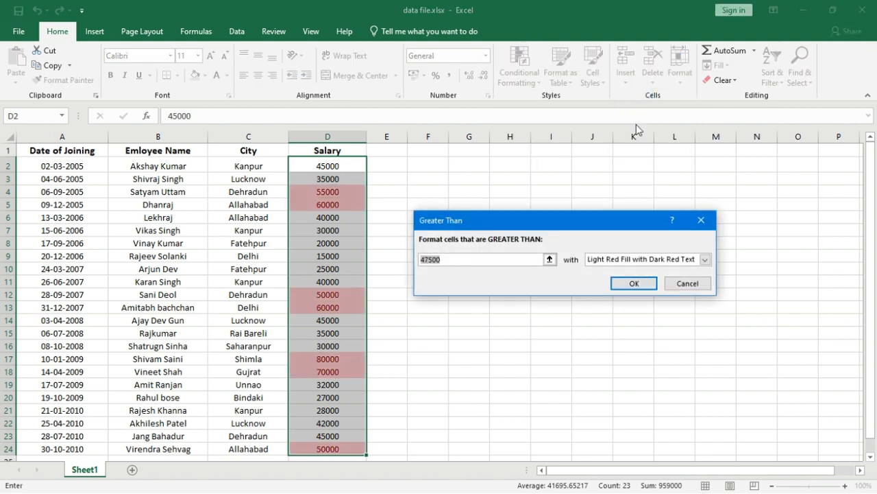
pyautogui.moveTo(605, 221); pyautogui.dragTo(636, 184)
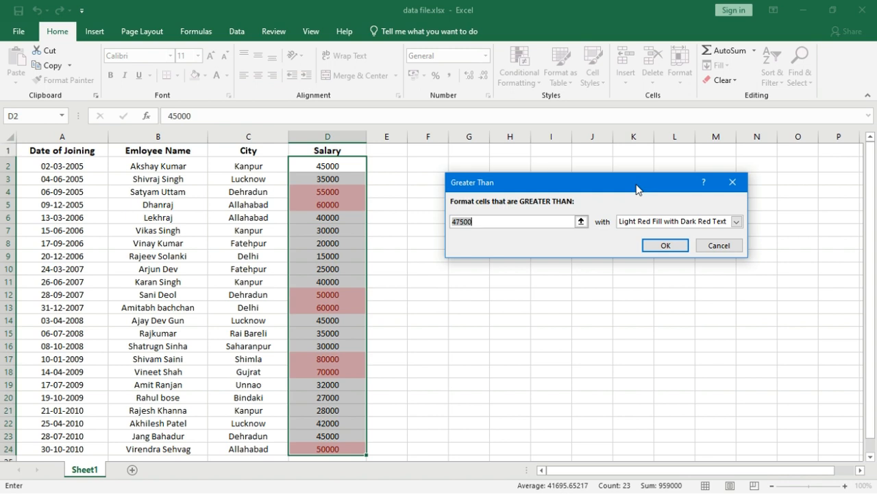
pyautogui.write('5000')
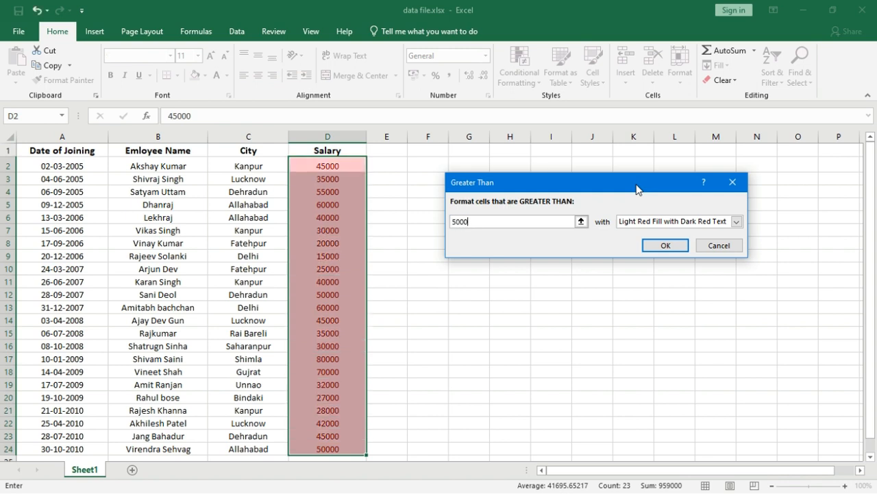
pyautogui.write('0')
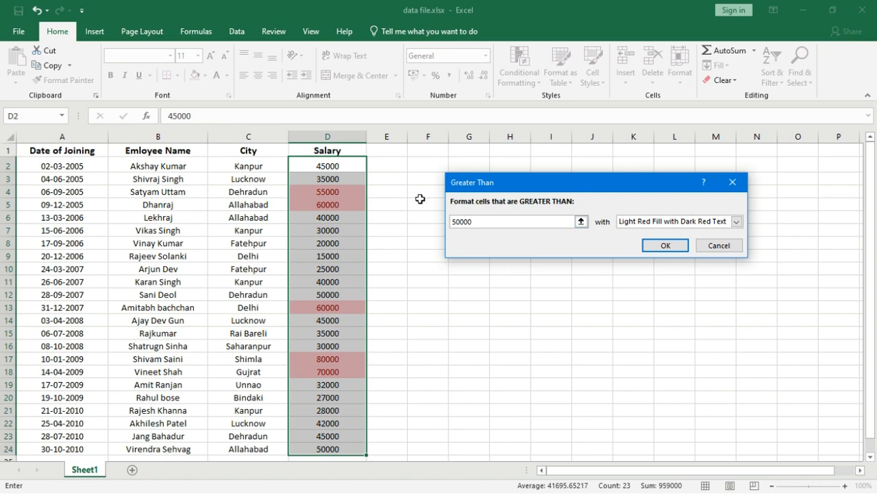
# Apply the Greater Than rule with a custom orange background fill, and undo it
pyautogui.click(662, 222)
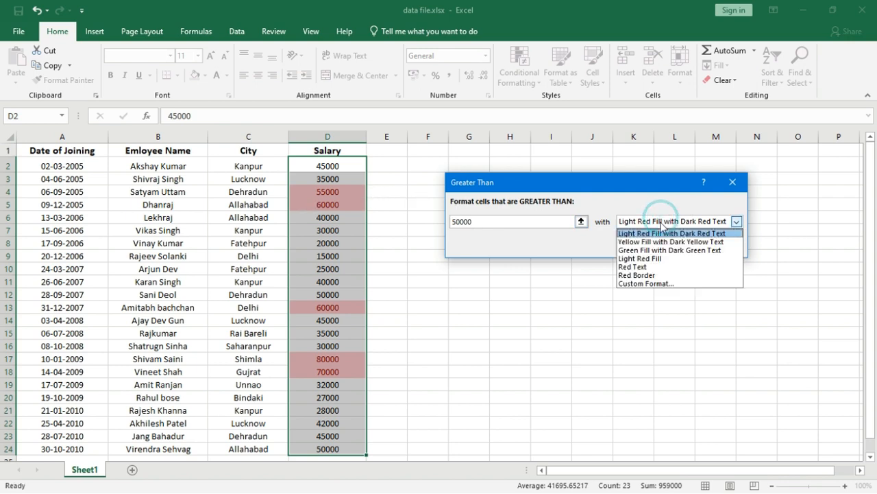
pyautogui.click(643, 283)
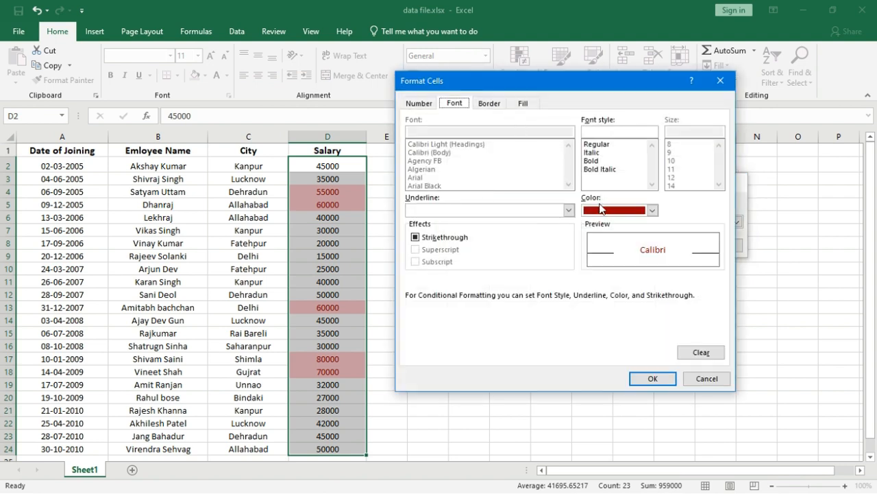
pyautogui.click(523, 103)
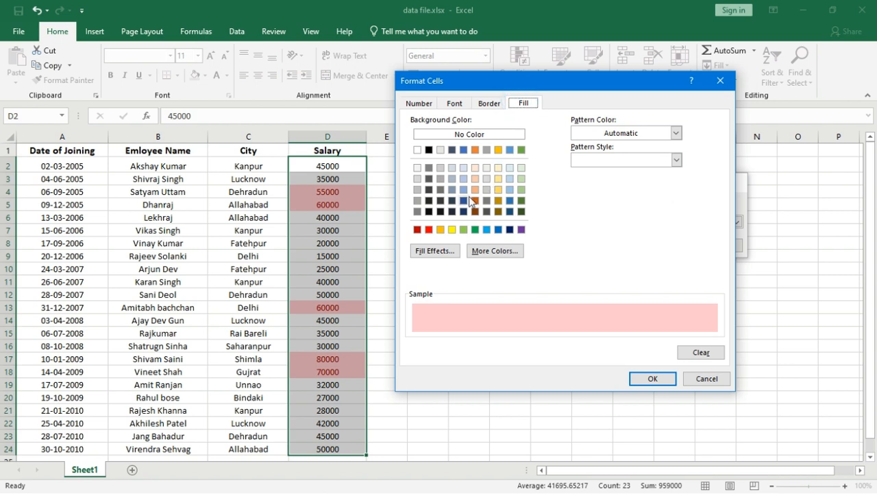
pyautogui.click(441, 229)
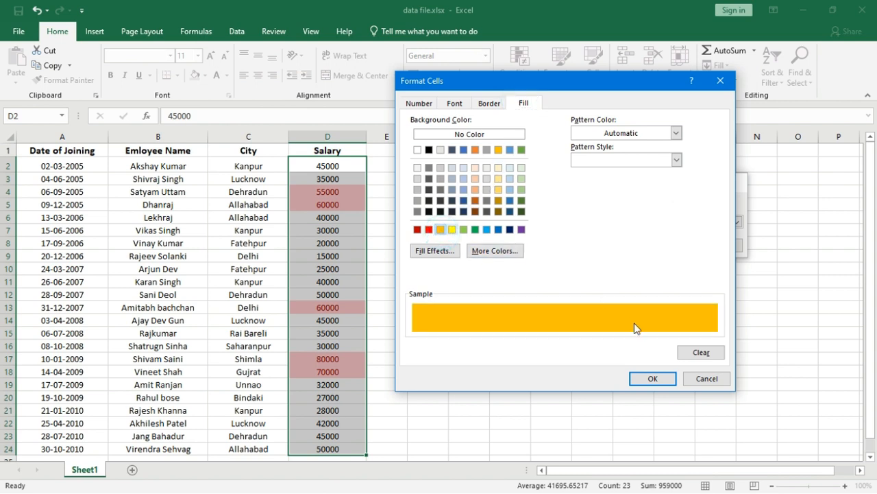
pyautogui.click(645, 378)
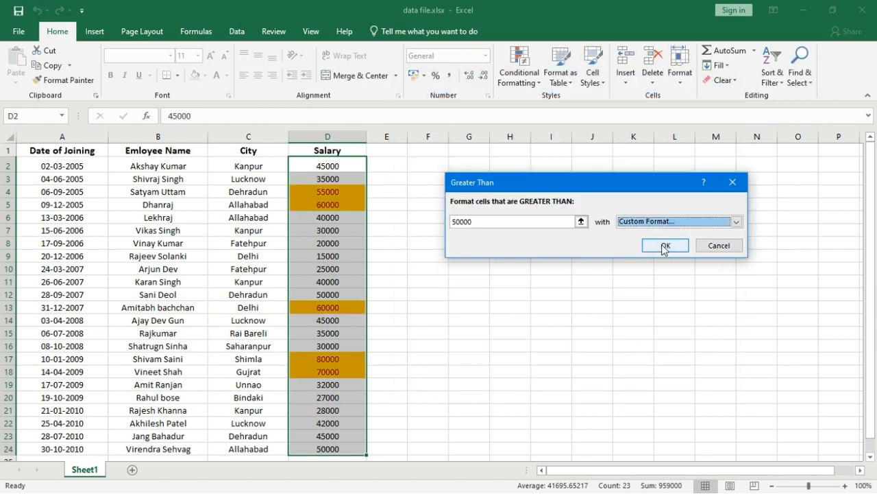
pyautogui.click(662, 246)
pyautogui.click(348, 273)
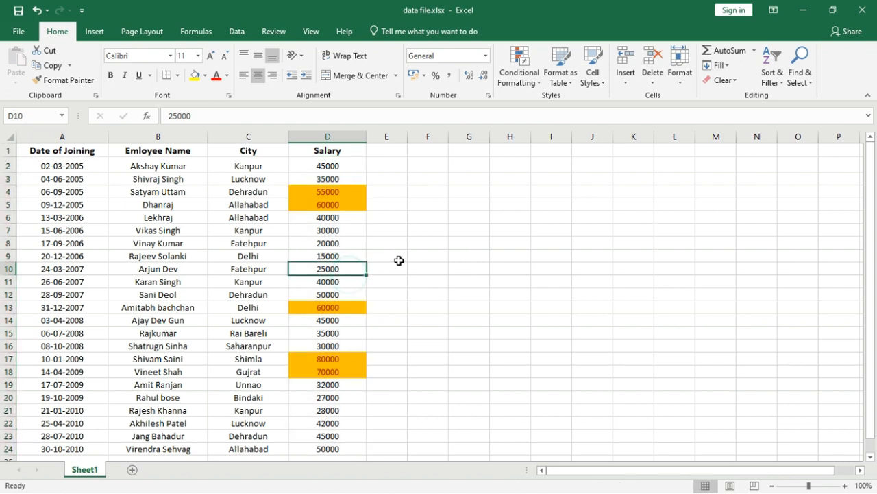
pyautogui.hotkey('ctrl', 'z')
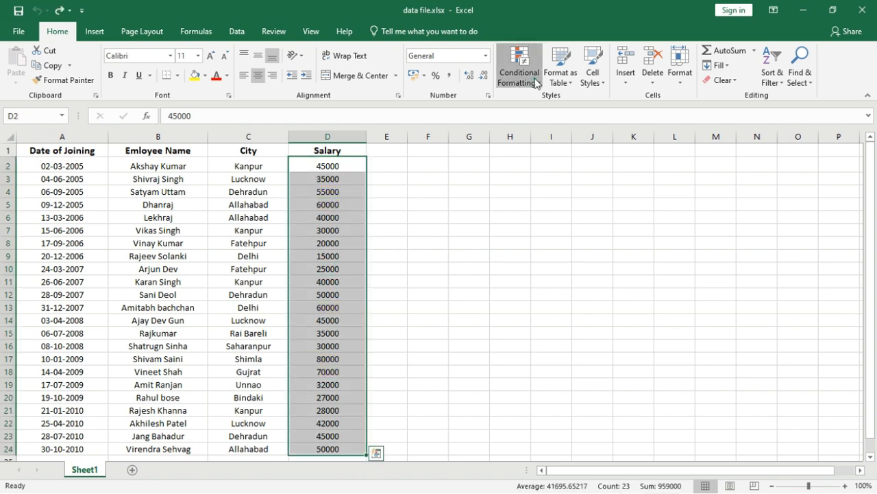
# Start a Between highlight rule for the salaries in D2:D24 with the limits 45000 and 80000
pyautogui.click(520, 69)
pyautogui.click(537, 104)
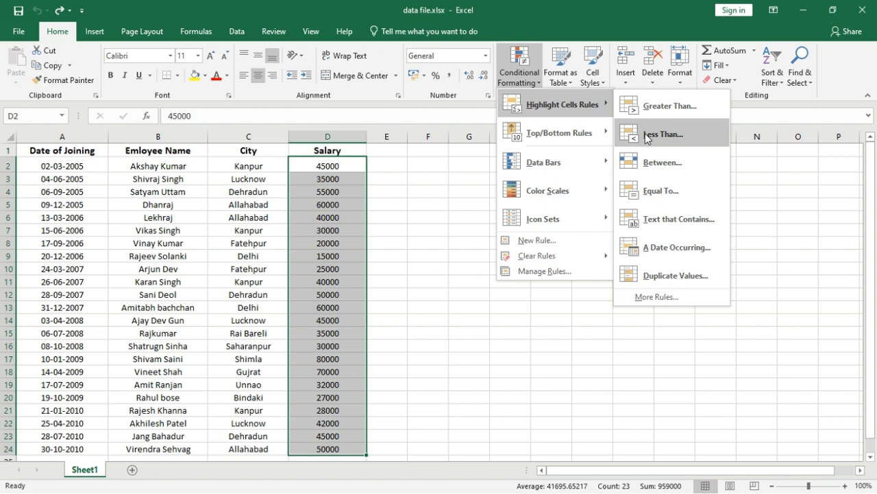
pyautogui.click(649, 157)
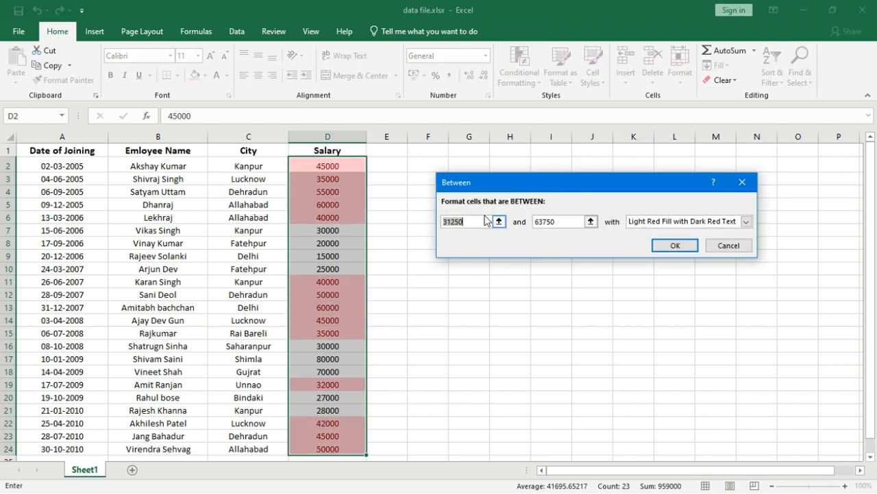
pyautogui.write('4500')
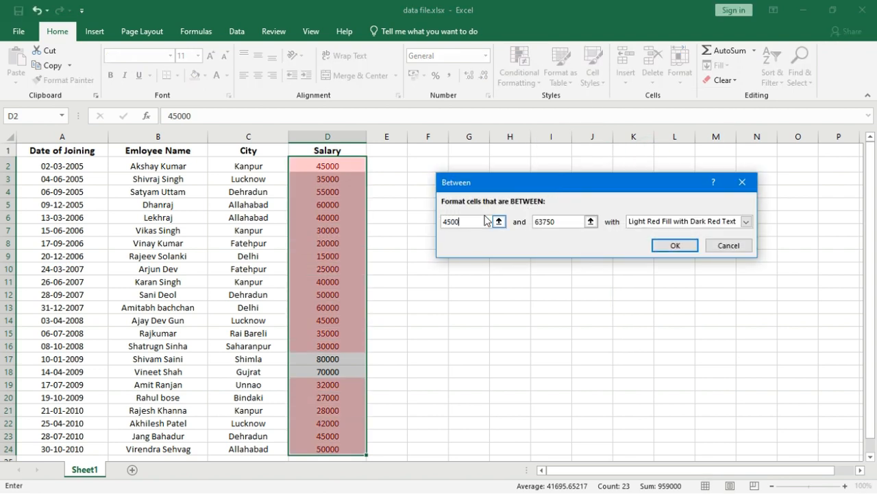
pyautogui.write('00')
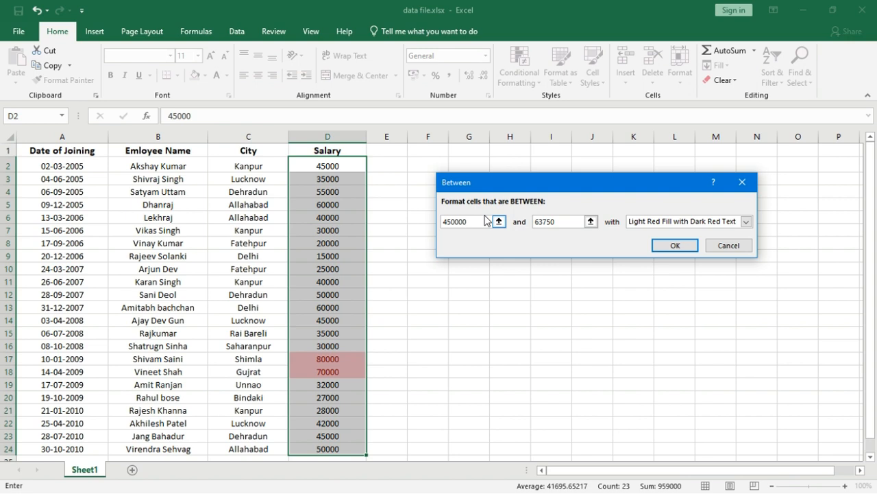
pyautogui.press('BackSpace')
pyautogui.doubleClick(564, 220)
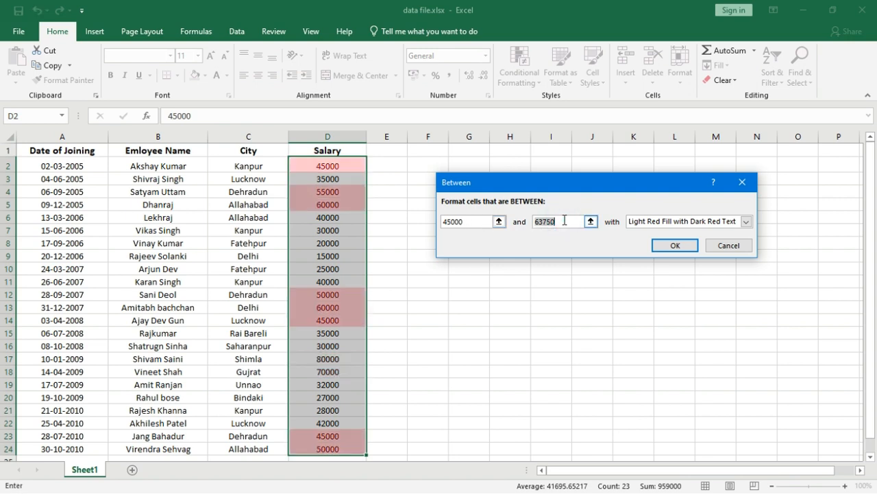
pyautogui.write('80000')
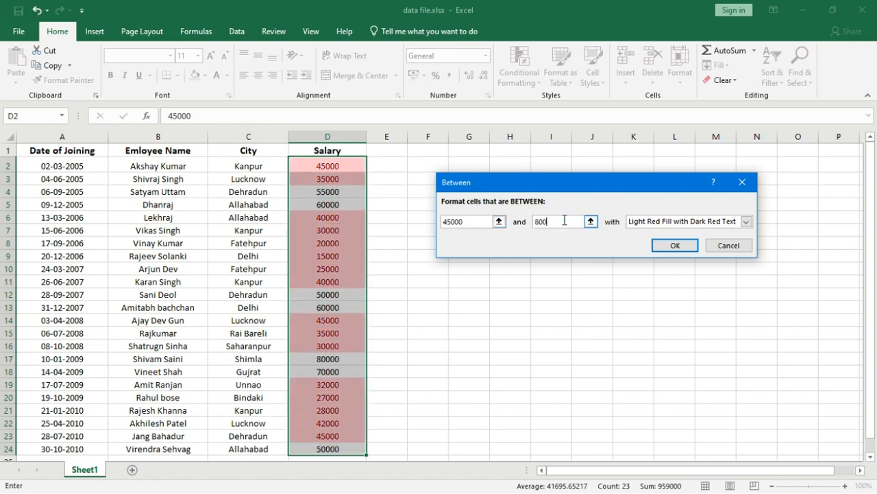
# Apply the Between rule with Light Red Fill with Dark Red Text, and undo it
pyautogui.click(627, 222)
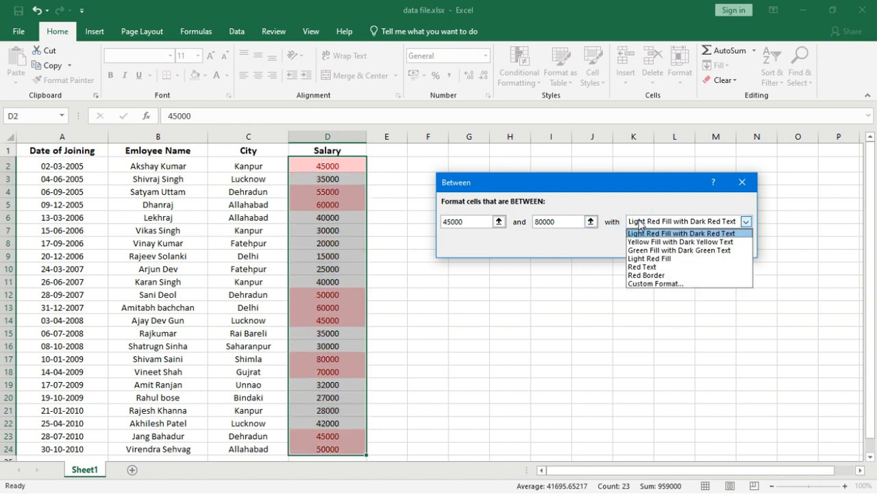
pyautogui.click(639, 223)
pyautogui.click(668, 247)
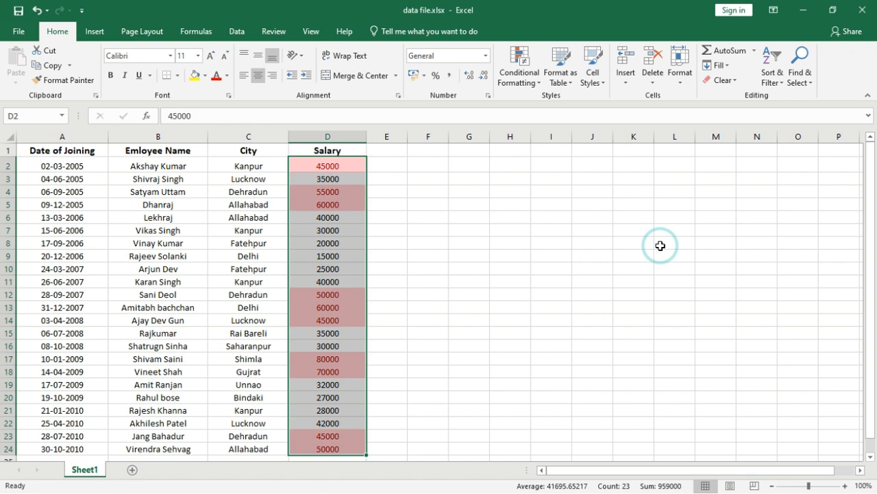
pyautogui.click(470, 236)
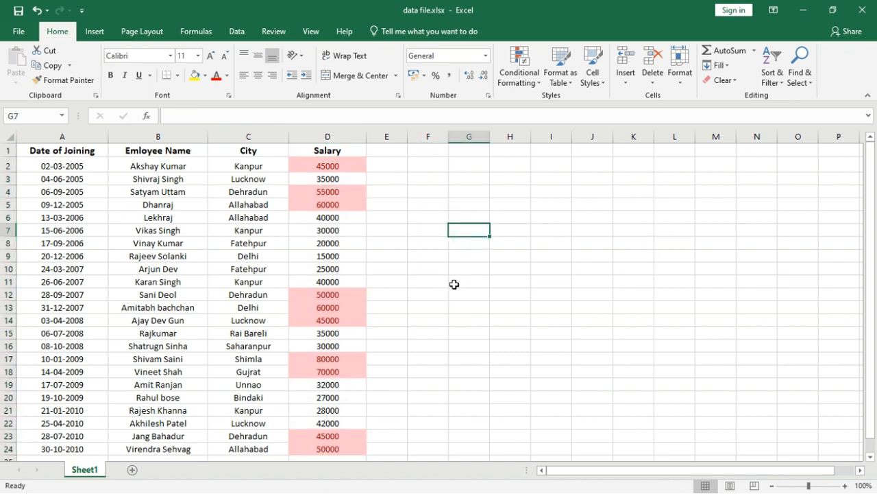
pyautogui.hotkey('ctrl', 'z')
# Try an Equal To highlight rule for the value 50000 on the salaries in D2:D24, and cancel it
pyautogui.click(519, 72)
pyautogui.moveTo(542, 103)
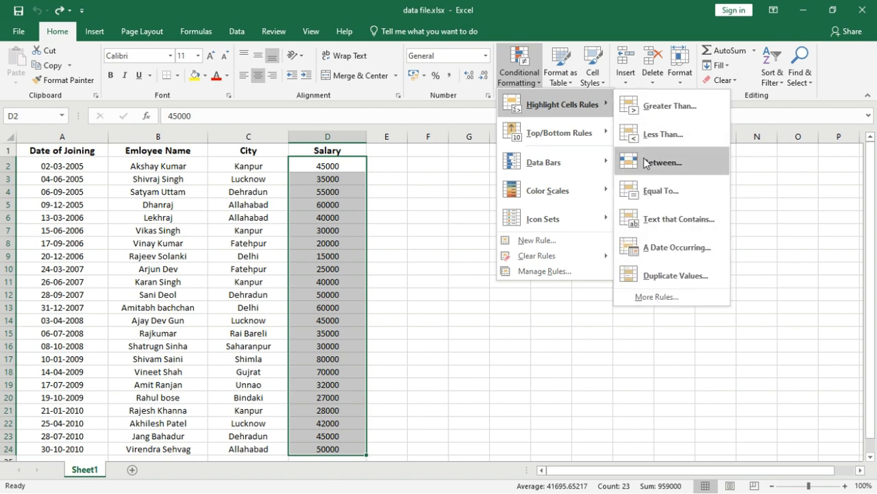
pyautogui.click(656, 190)
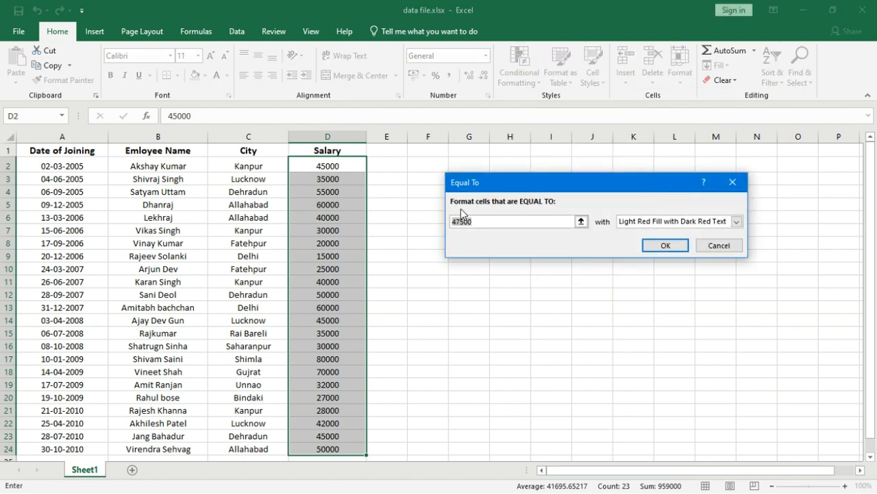
pyautogui.write('50000')
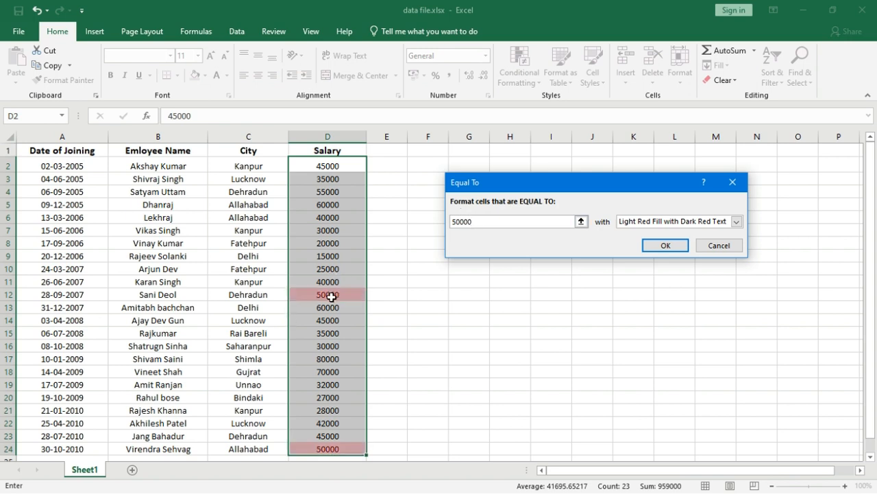
pyautogui.press('BackSpace')
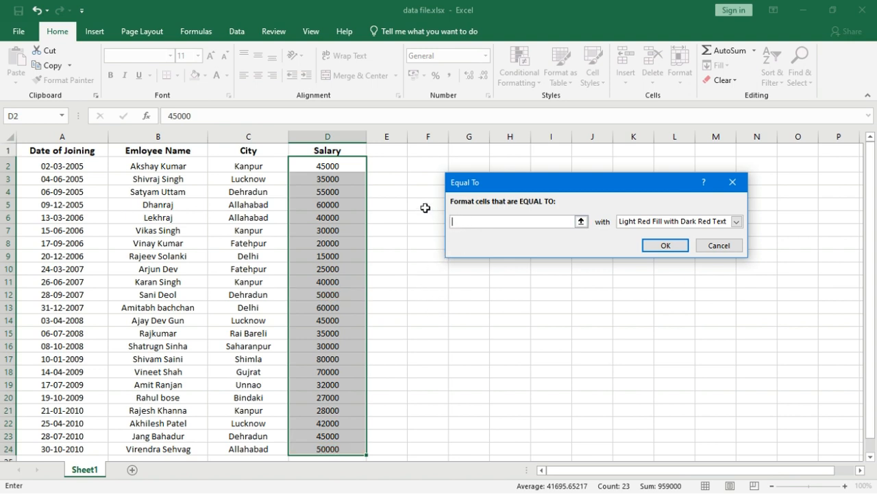
pyautogui.click(321, 165)
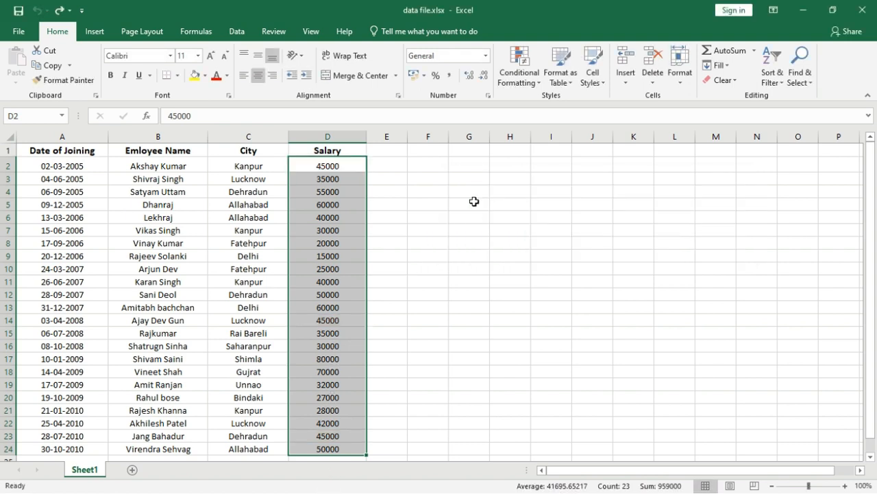
pyautogui.click(474, 201)
# Start a Text that Contains highlight rule for the cities in C2:C24 with the text Lucknow
pyautogui.moveTo(268, 167); pyautogui.dragTo(241, 449)
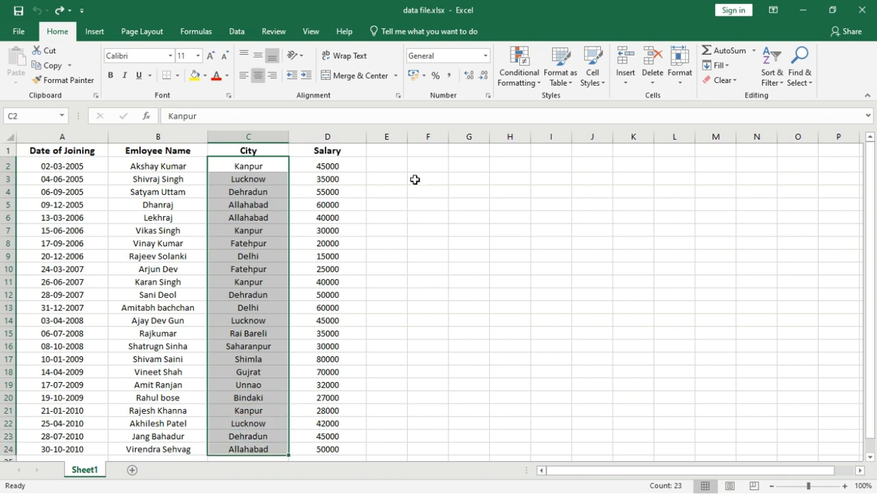
pyautogui.click(519, 74)
pyautogui.moveTo(544, 103)
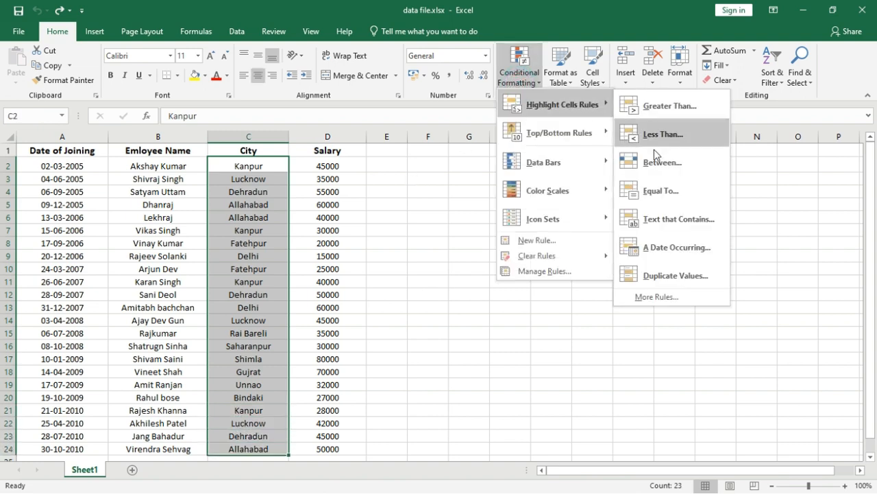
pyautogui.click(663, 218)
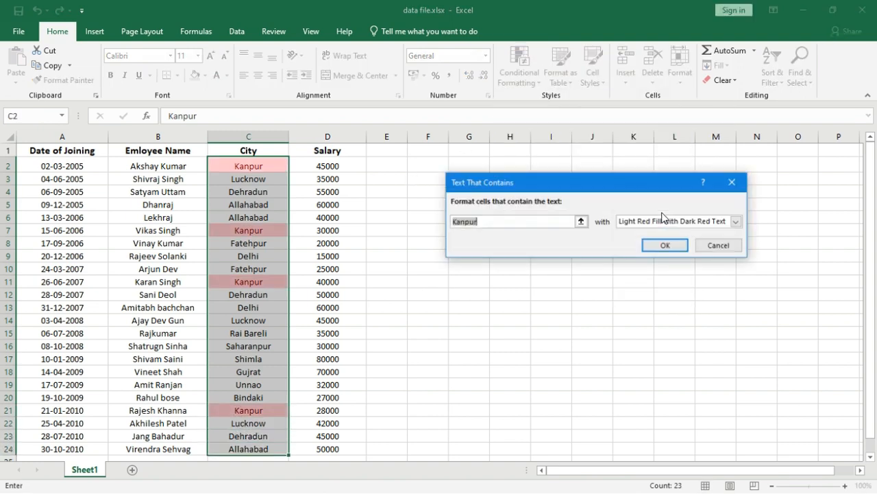
pyautogui.moveTo(556, 187); pyautogui.dragTo(545, 159)
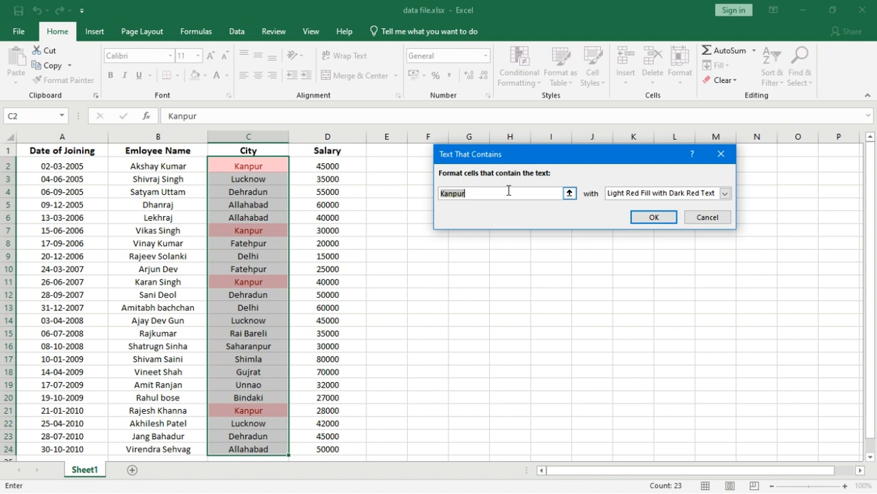
pyautogui.write('Lucknow')
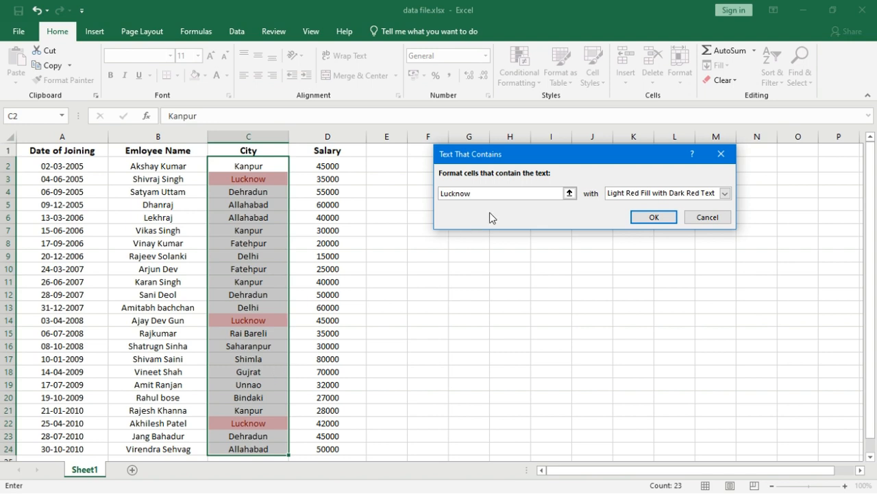
# Replace the rule's search text with a reference to cell C2, and cancel the Text that Contains rule
pyautogui.press('BackSpace')
pyautogui.press('BackSpace')
pyautogui.press('BackSpace')
pyautogui.press('BackSpace')
pyautogui.press('BackSpace')
pyautogui.press('BackSpace')
pyautogui.press('BackSpace')
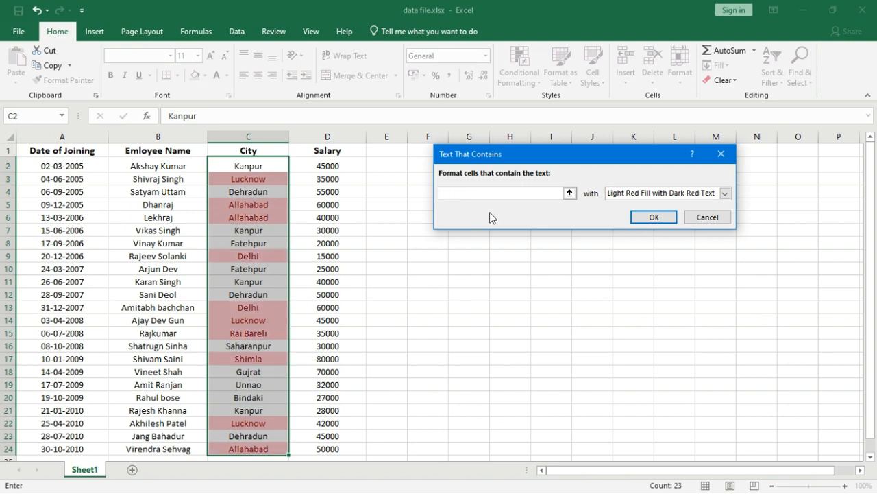
pyautogui.click(273, 164)
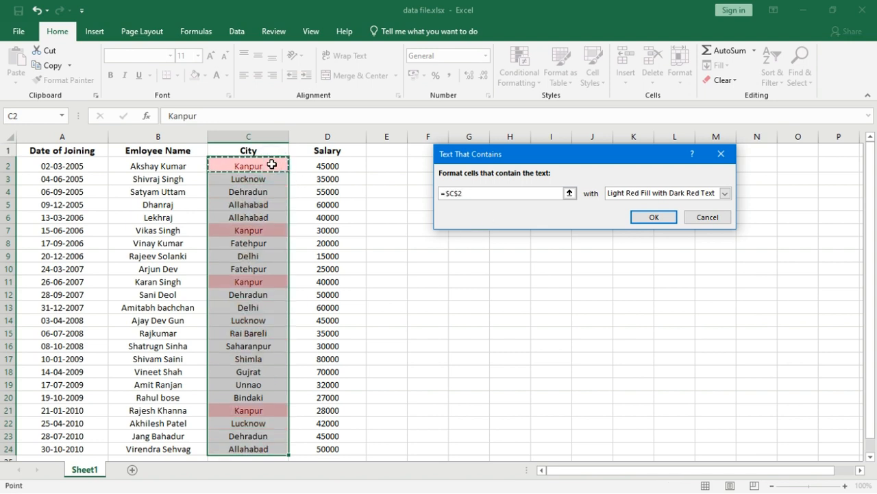
pyautogui.click(707, 217)
pyautogui.click(328, 217)
# Start an A Date Occurring highlight rule for the joining dates in A2:A24, view its available periods, and cancel it
pyautogui.moveTo(84, 167); pyautogui.dragTo(71, 449)
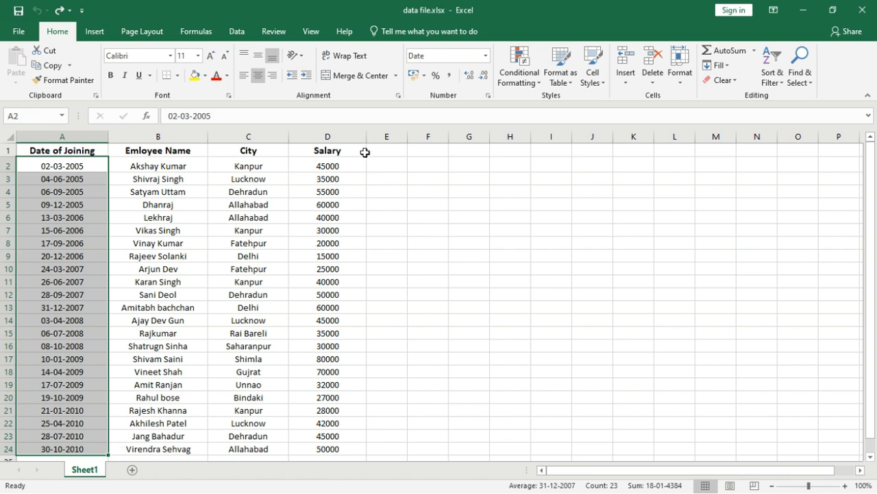
pyautogui.click(518, 81)
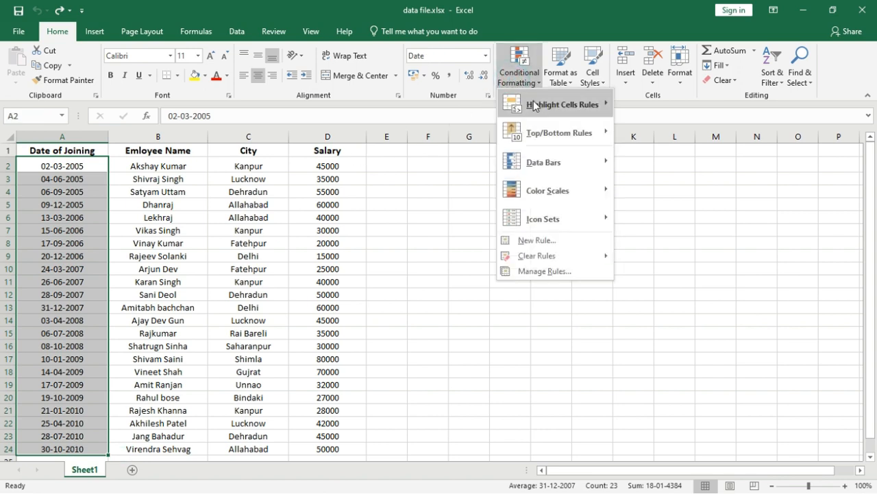
pyautogui.moveTo(534, 104)
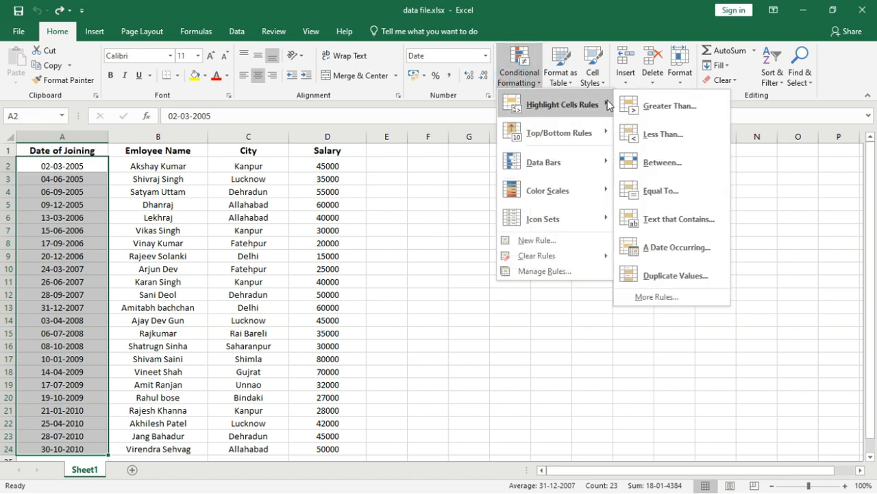
pyautogui.click(663, 244)
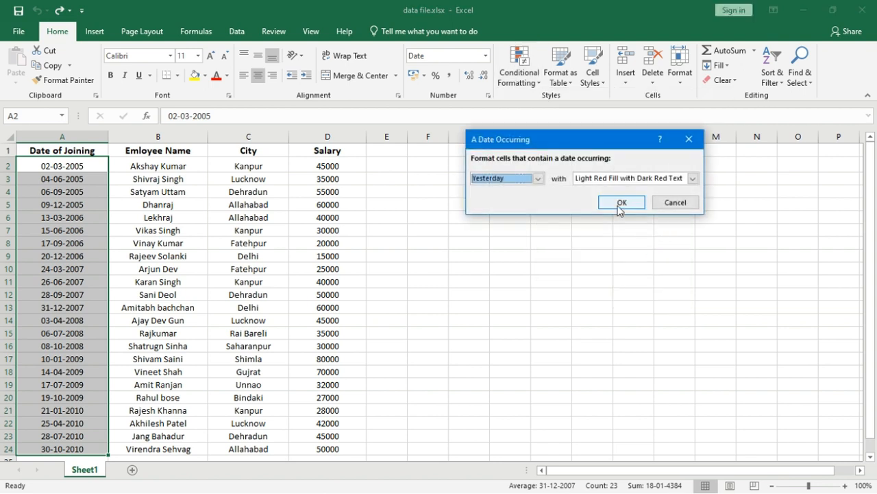
pyautogui.moveTo(598, 137); pyautogui.dragTo(523, 139)
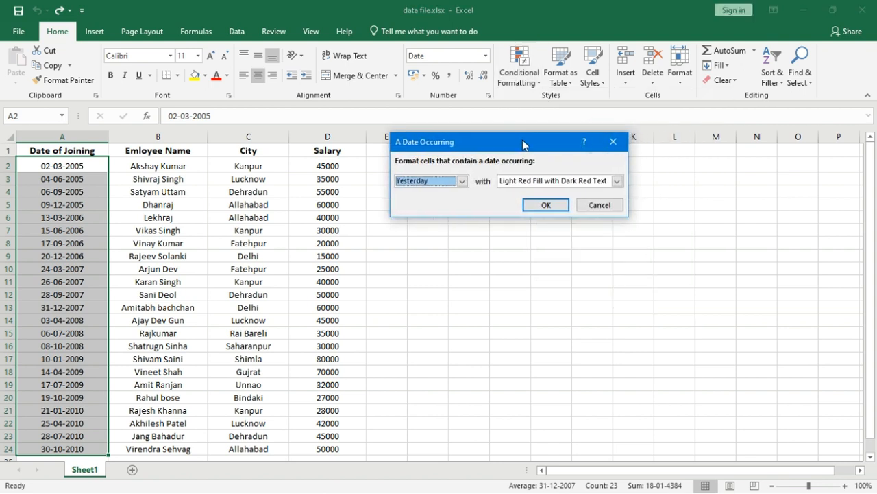
pyautogui.click(453, 180)
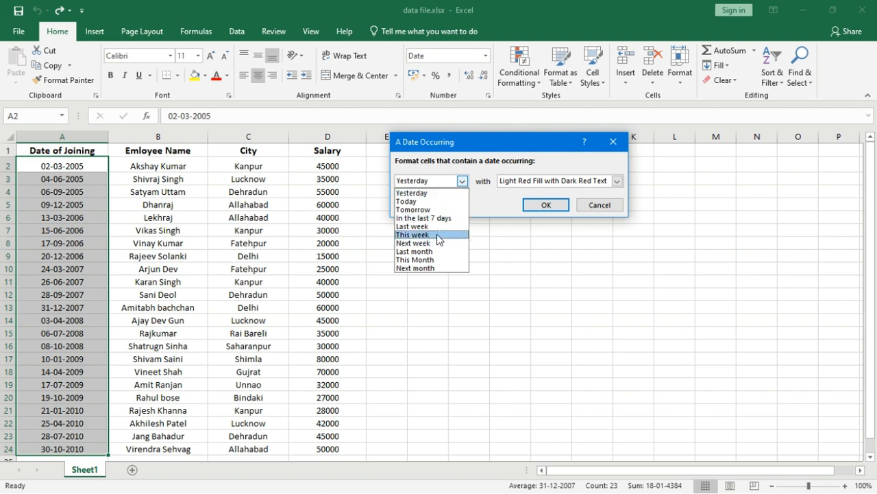
pyautogui.click(595, 208)
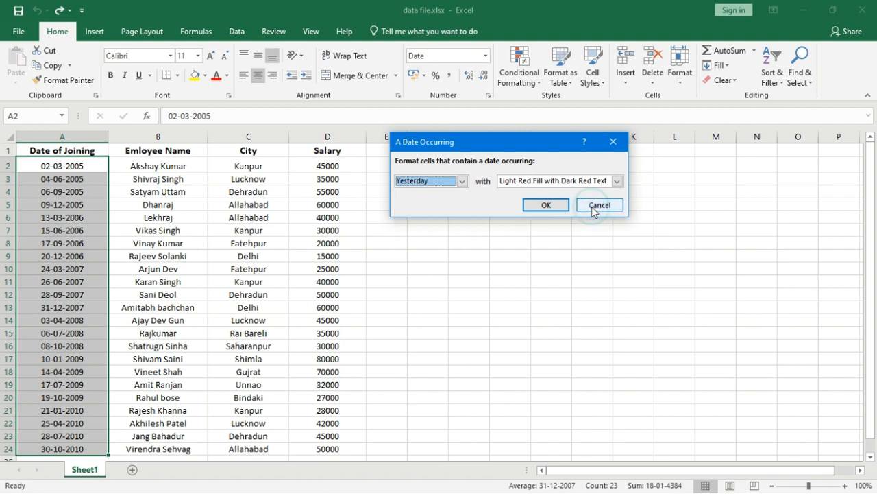
pyautogui.click(595, 208)
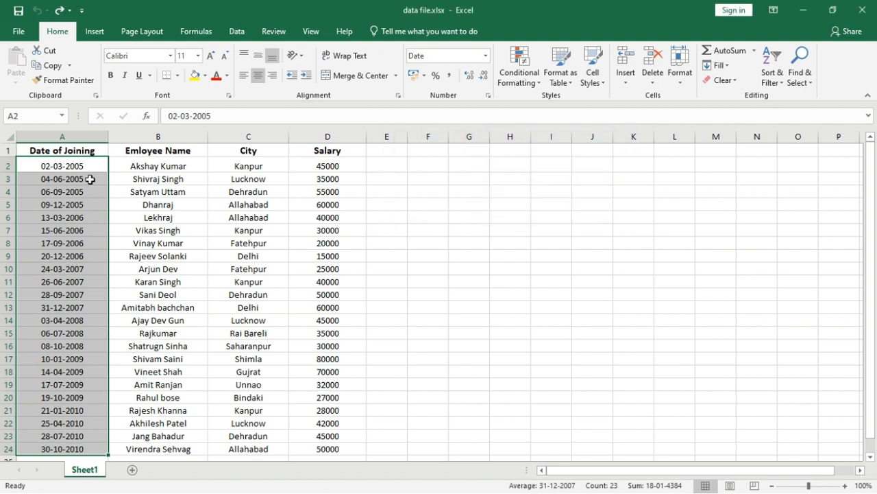
# Change the joining dates in A3 and A10 to 14-01-2022
pyautogui.click(90, 178)
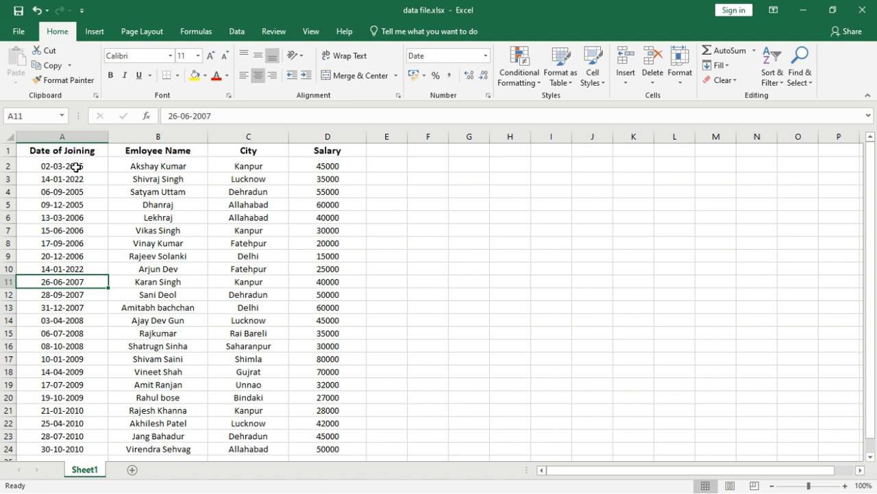
# Start an A Date Occurring highlight rule for the joining dates in A2:A24 with the period Tomorrow
pyautogui.moveTo(73, 167); pyautogui.dragTo(60, 448)
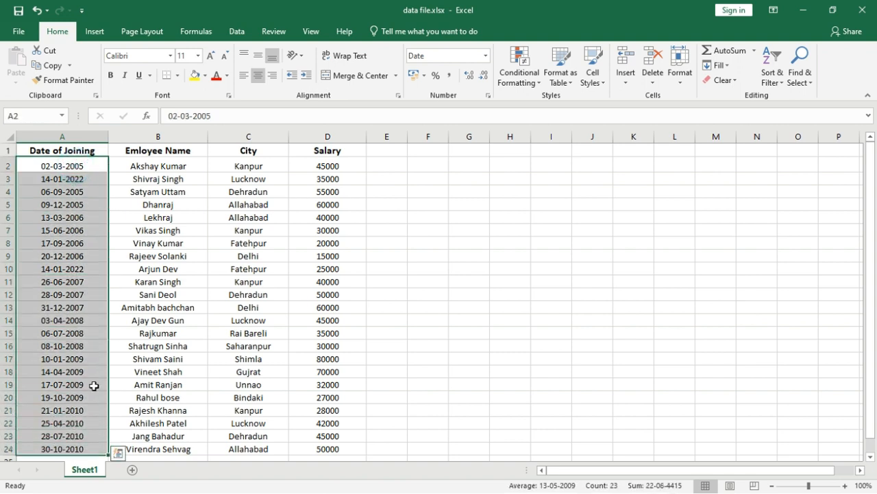
pyautogui.click(520, 81)
pyautogui.moveTo(526, 107)
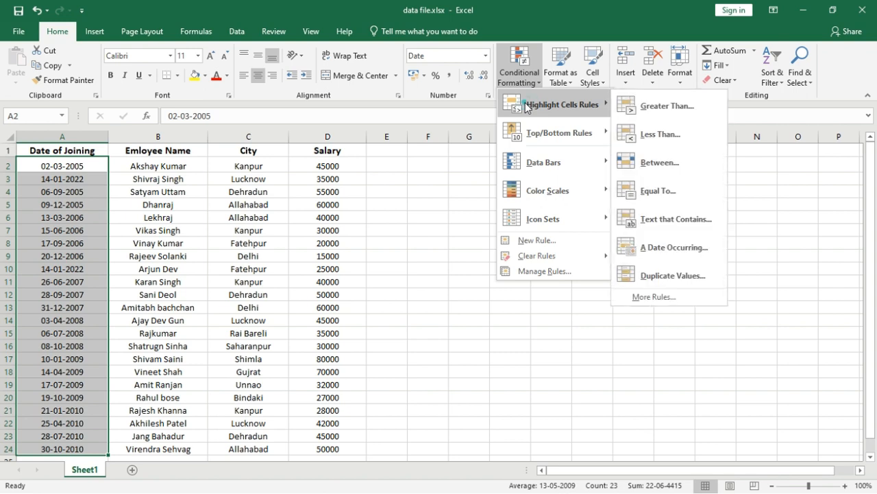
pyautogui.click(682, 245)
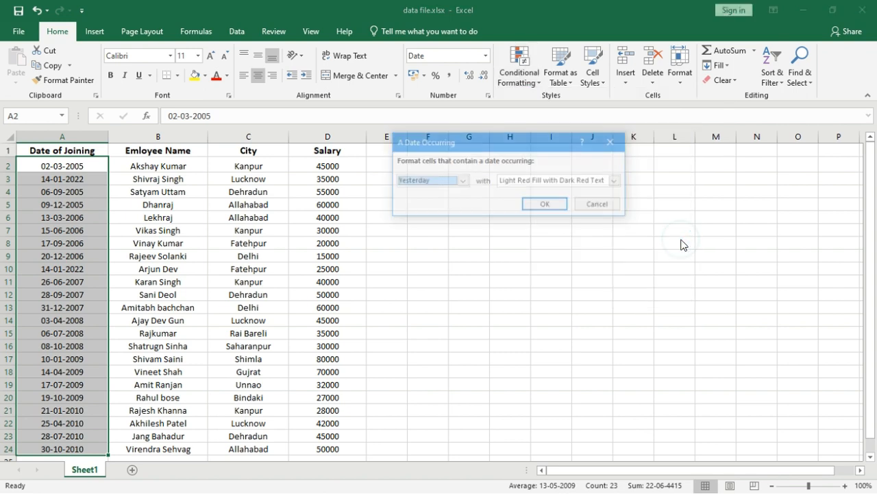
pyautogui.click(462, 181)
pyautogui.click(429, 210)
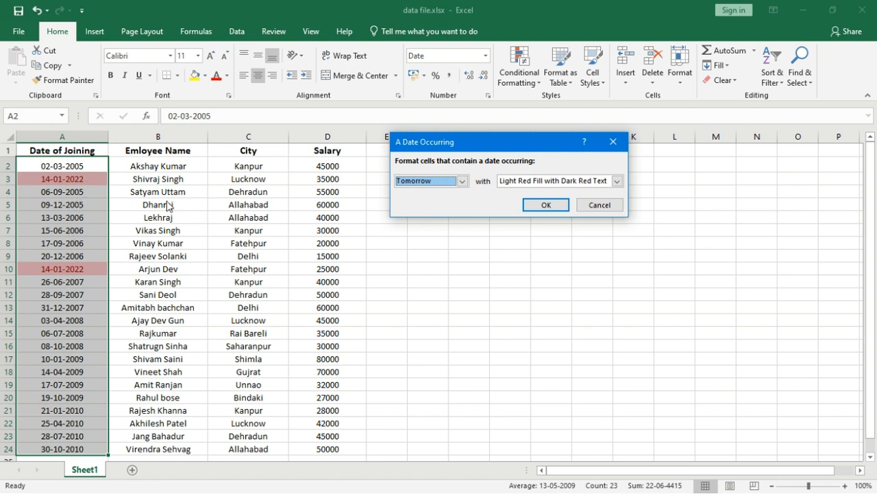
# Switch the date rule's period to In the last 7 days, and cancel the rule
pyautogui.click(438, 182)
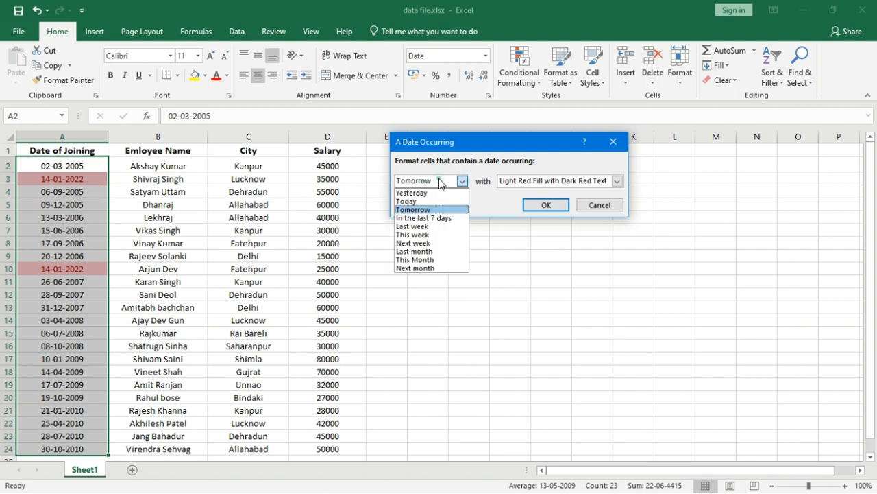
pyautogui.click(441, 218)
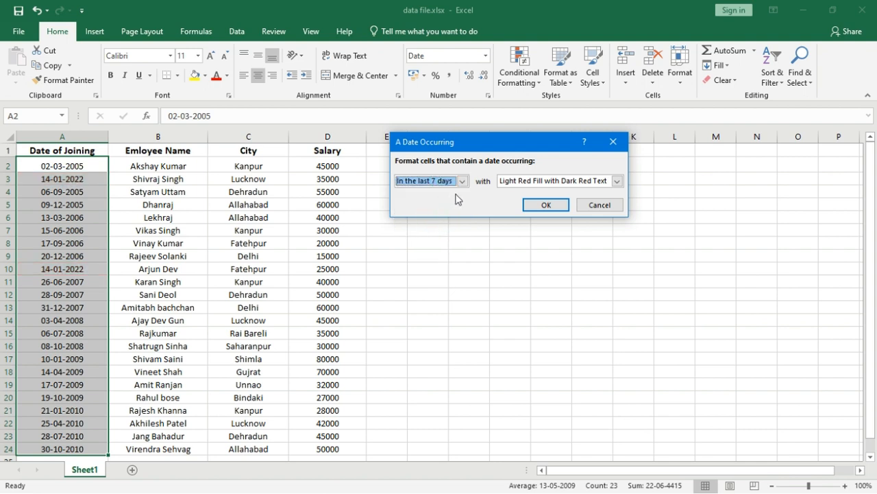
pyautogui.click(579, 208)
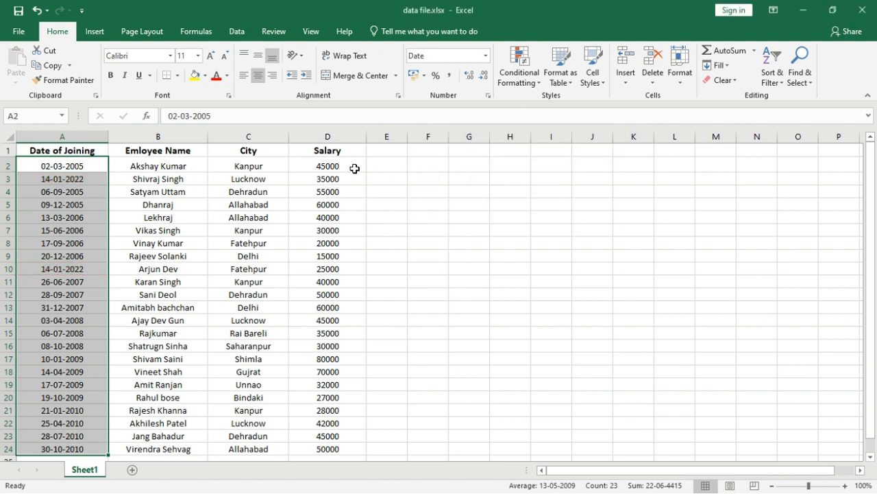
# Start a Duplicate Values highlight rule for the salaries in D2:D24 and set it to Unique values
pyautogui.moveTo(354, 169); pyautogui.dragTo(330, 446)
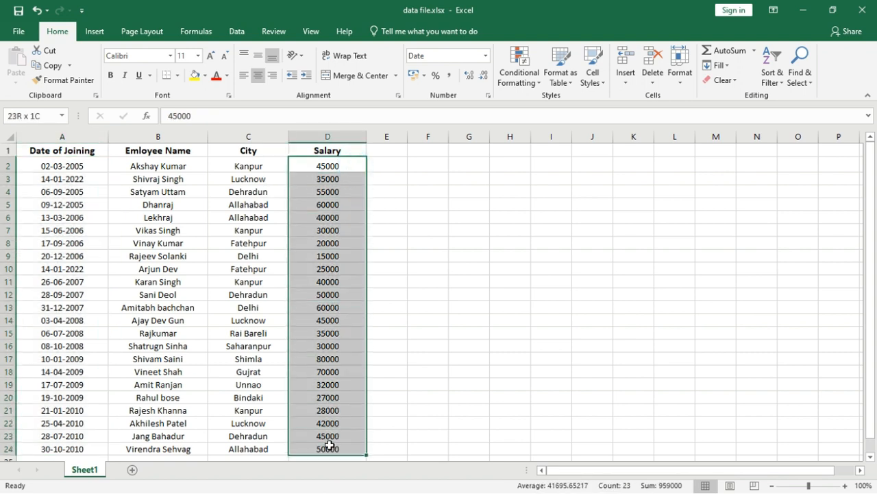
pyautogui.click(515, 72)
pyautogui.moveTo(555, 104)
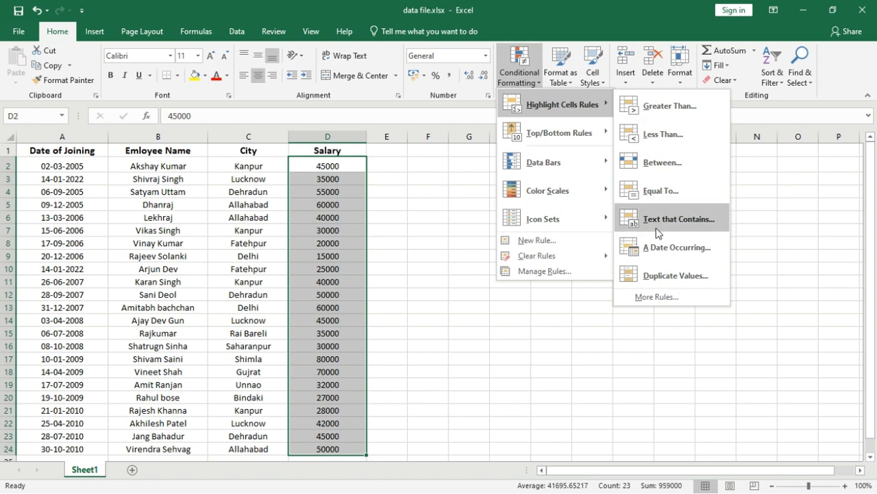
pyautogui.click(656, 275)
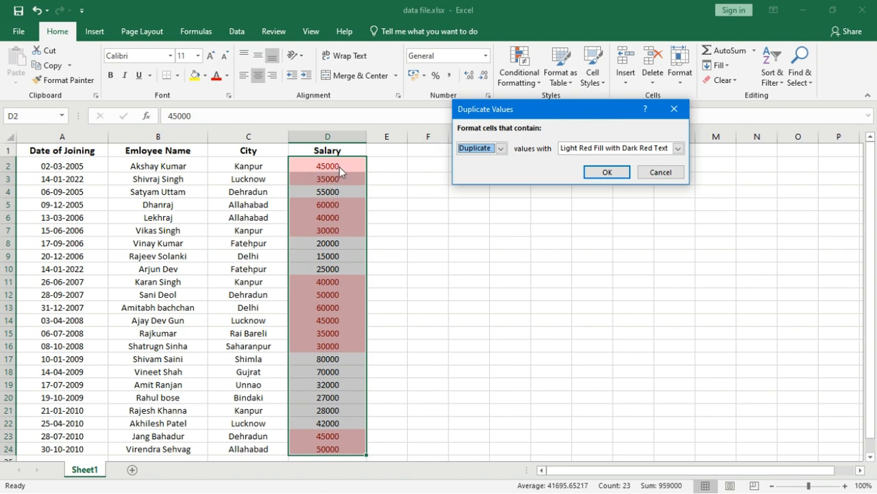
pyautogui.click(500, 149)
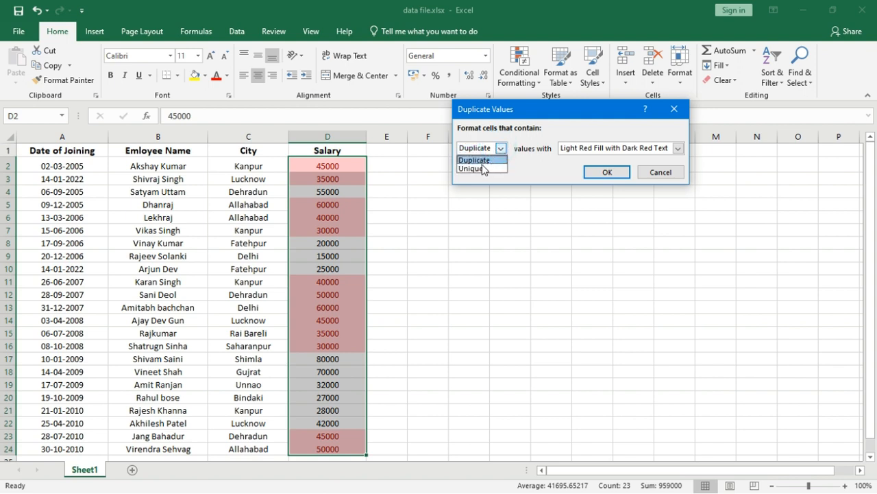
pyautogui.click(481, 169)
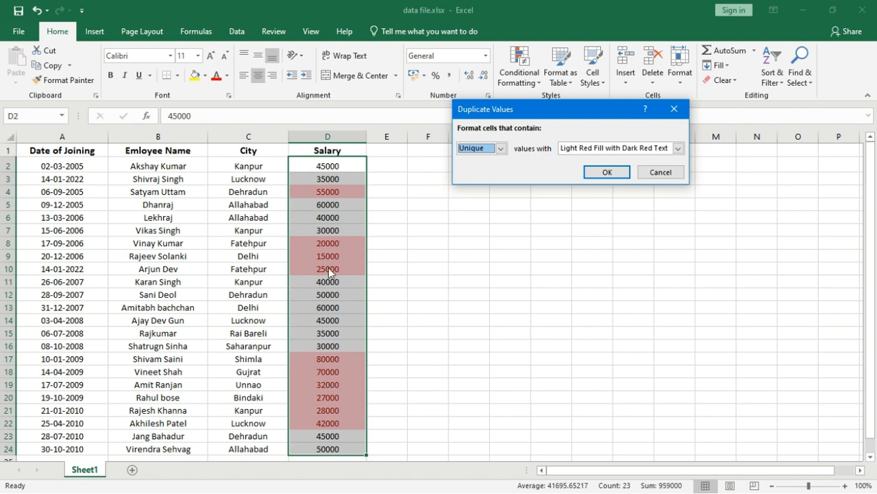
# Set the rule back to Duplicate values, and cancel it
pyautogui.click(500, 149)
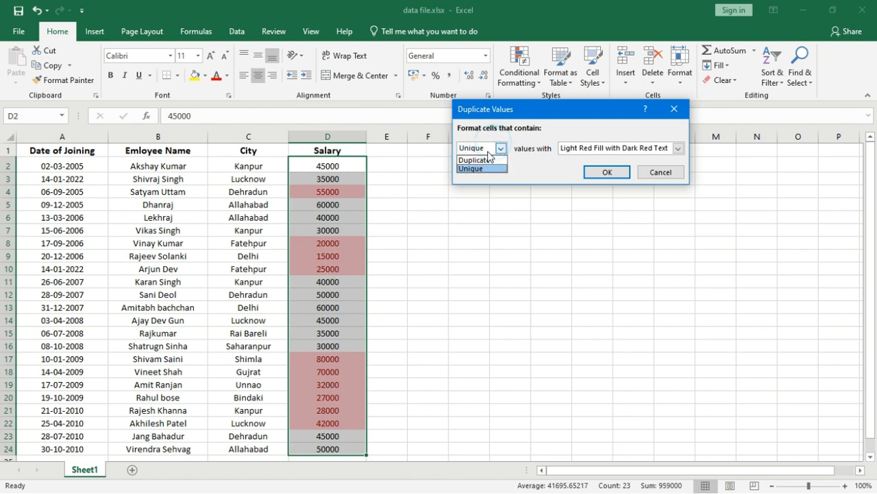
pyautogui.click(480, 160)
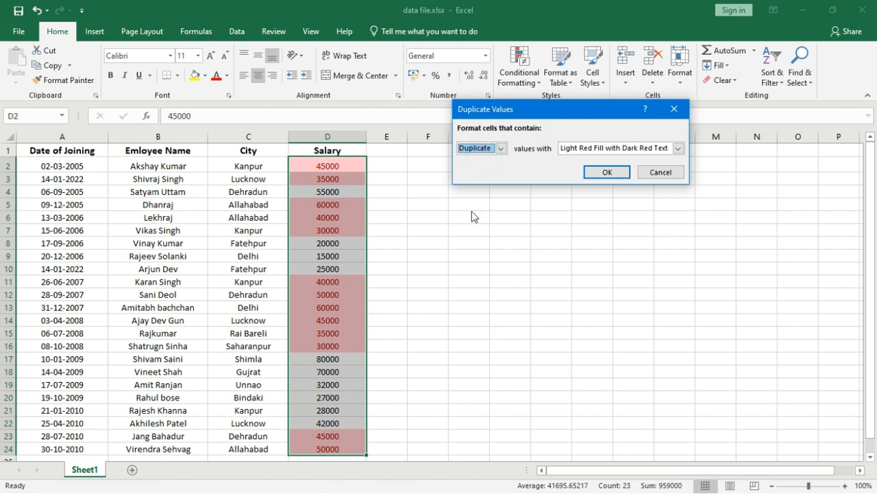
pyautogui.click(660, 172)
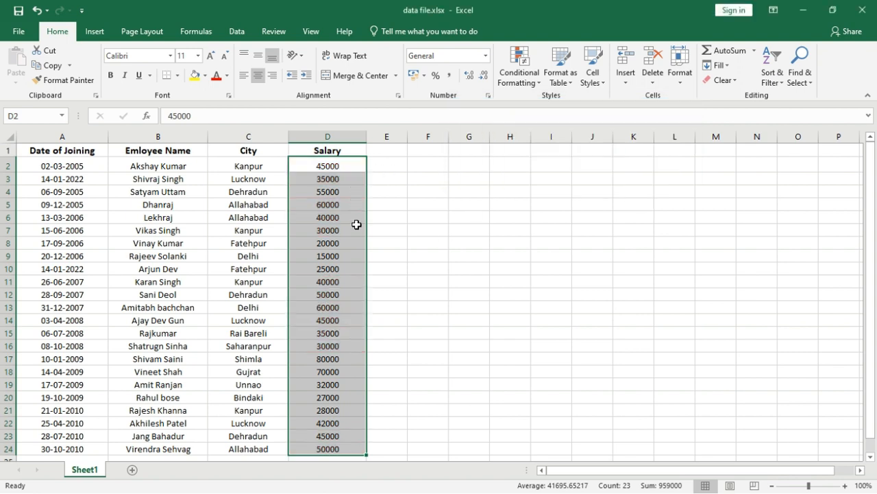
# Start a Top 10 Items rule for the salaries in D2:D24 and lower its rank count to 2
pyautogui.click(519, 72)
pyautogui.moveTo(566, 133)
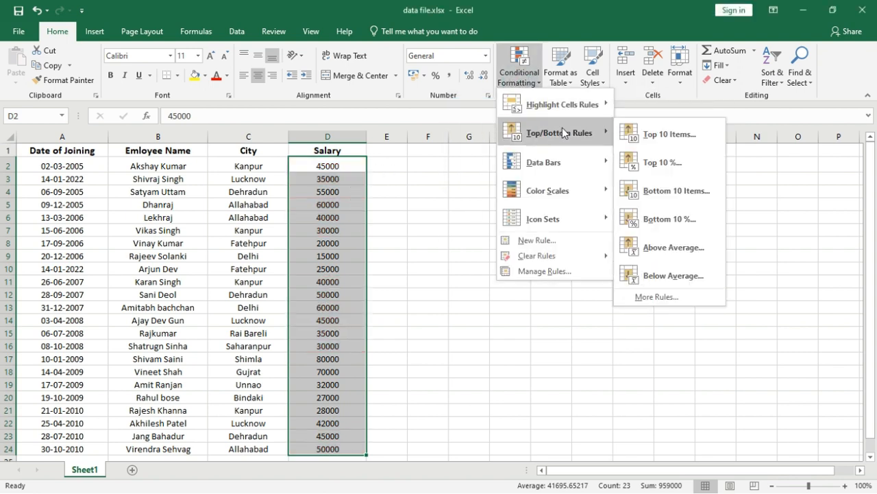
pyautogui.click(635, 134)
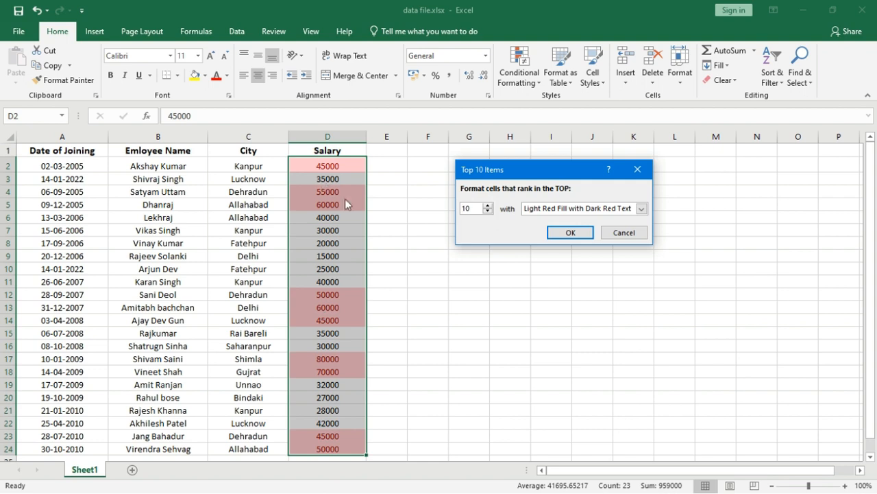
pyautogui.click(487, 212)
pyautogui.click(488, 212)
pyautogui.click(488, 212)
pyautogui.click(487, 212)
pyautogui.click(487, 212)
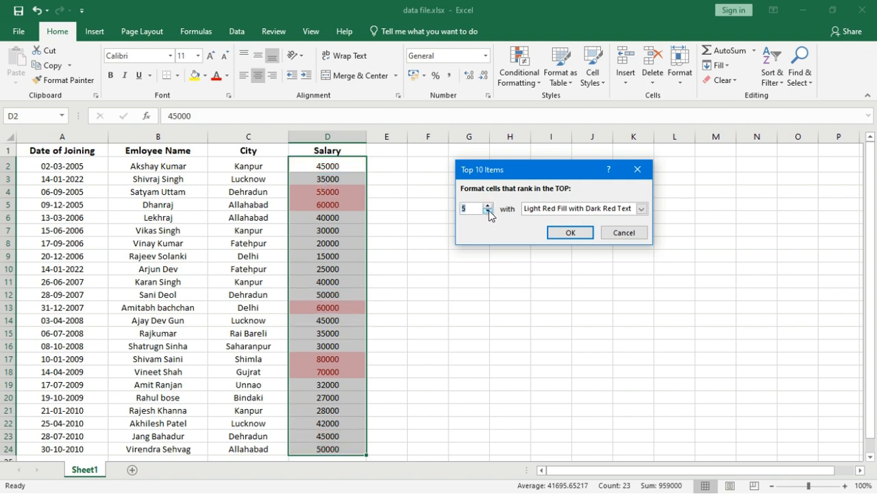
pyautogui.click(488, 212)
pyautogui.click(487, 212)
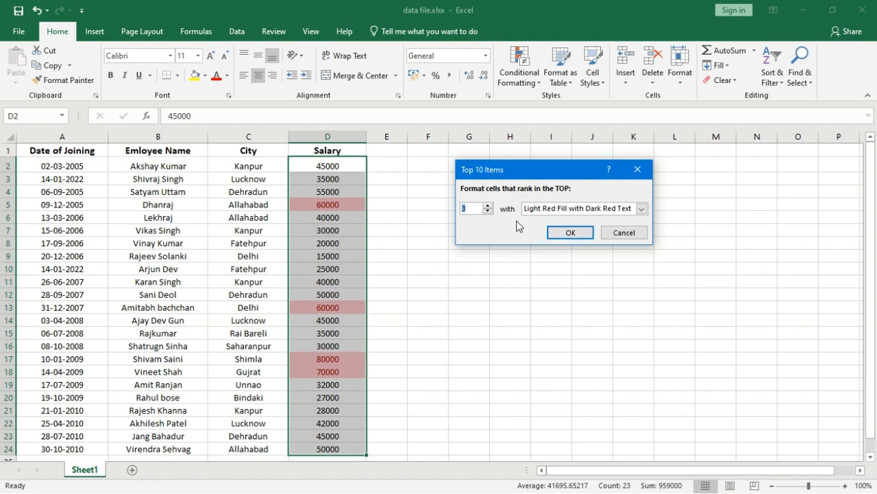
pyautogui.click(488, 212)
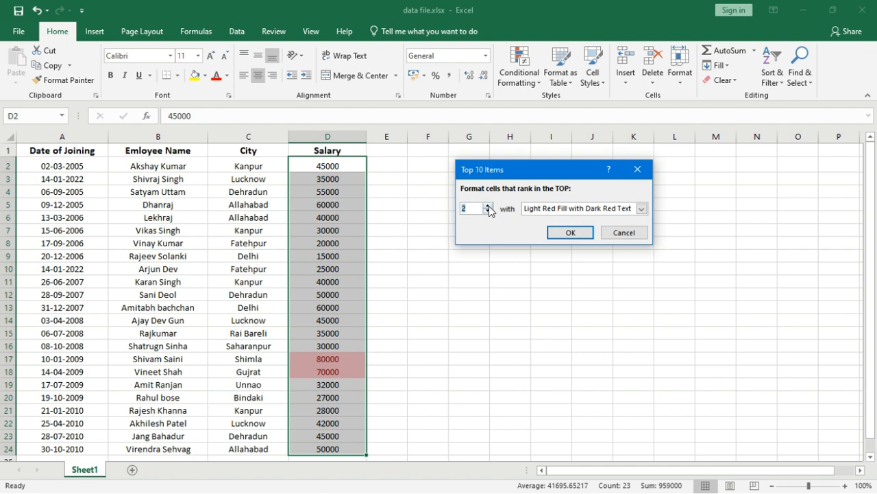
# Raise the top-items rule's rank count to 5, and cancel the rule
pyautogui.click(488, 206)
pyautogui.click(488, 205)
pyautogui.click(488, 206)
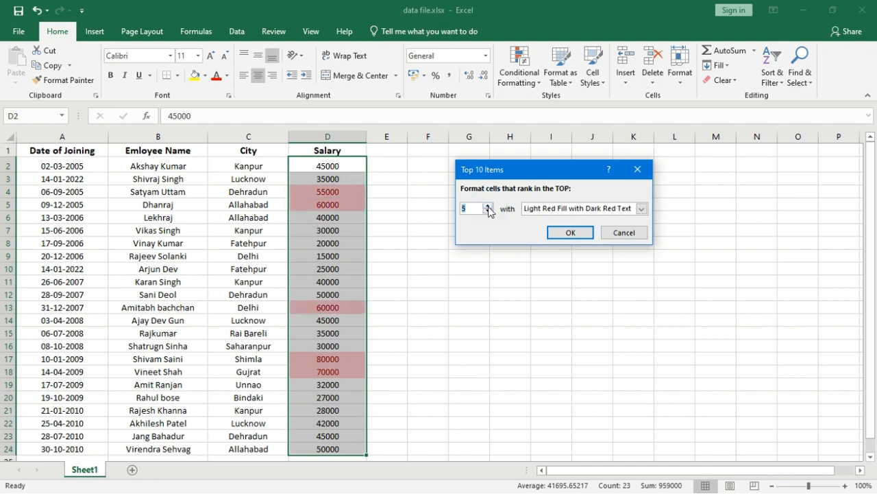
pyautogui.click(624, 233)
# Try an Above Average rule with Light Red Fill with Dark Red Text on the salaries in D2:D24, and cancel it
pyautogui.click(519, 68)
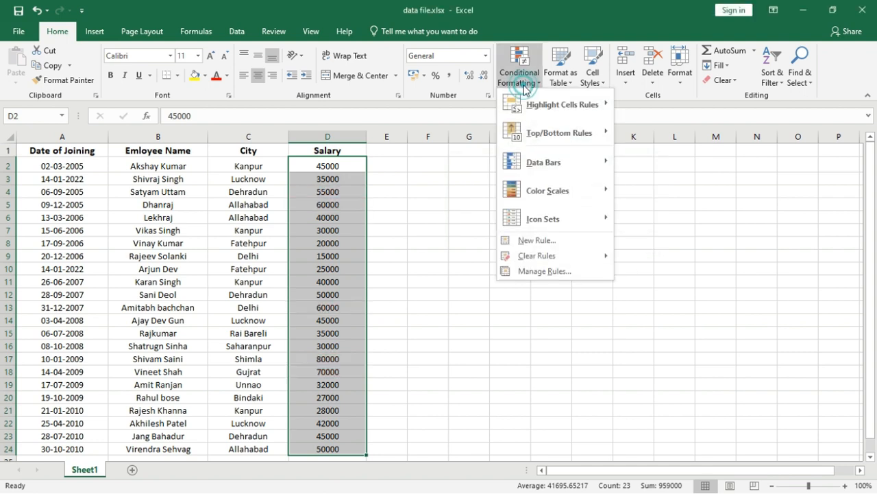
pyautogui.click(540, 134)
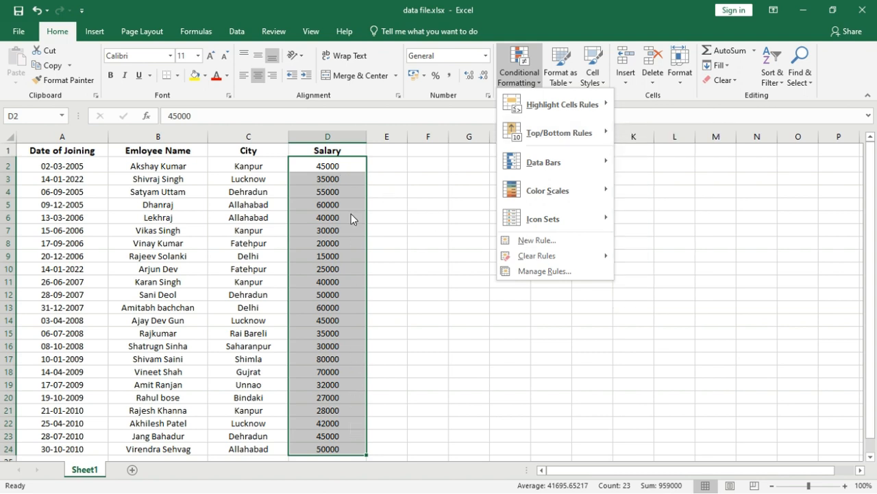
pyautogui.moveTo(590, 137)
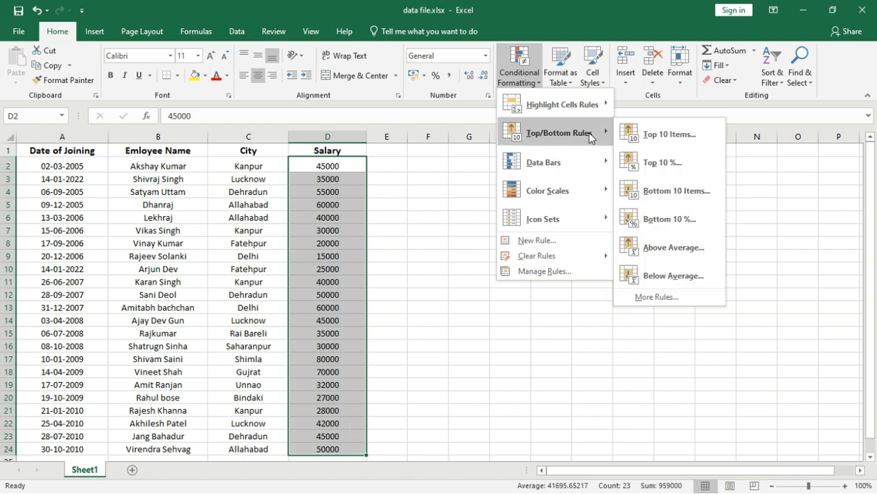
pyautogui.click(662, 249)
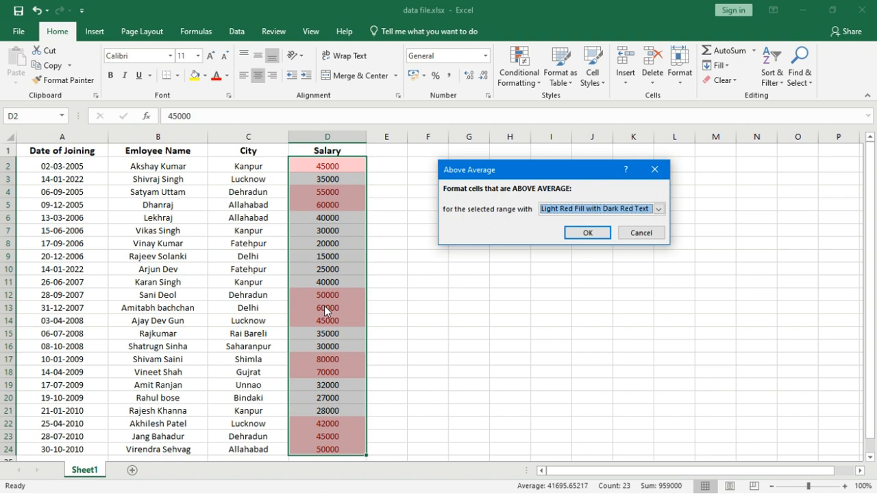
pyautogui.click(644, 235)
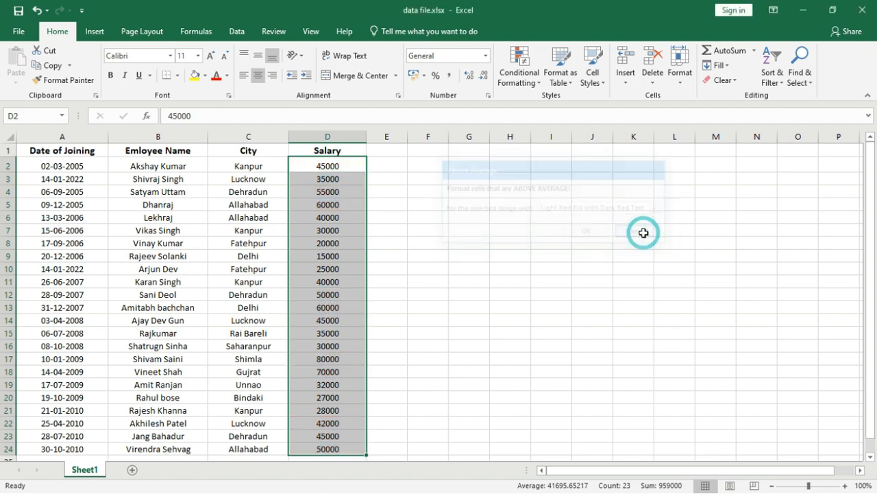
# Enter the numbers 1 to 10 down cells H3:H12
pyautogui.click(504, 177)
pyautogui.write('1')
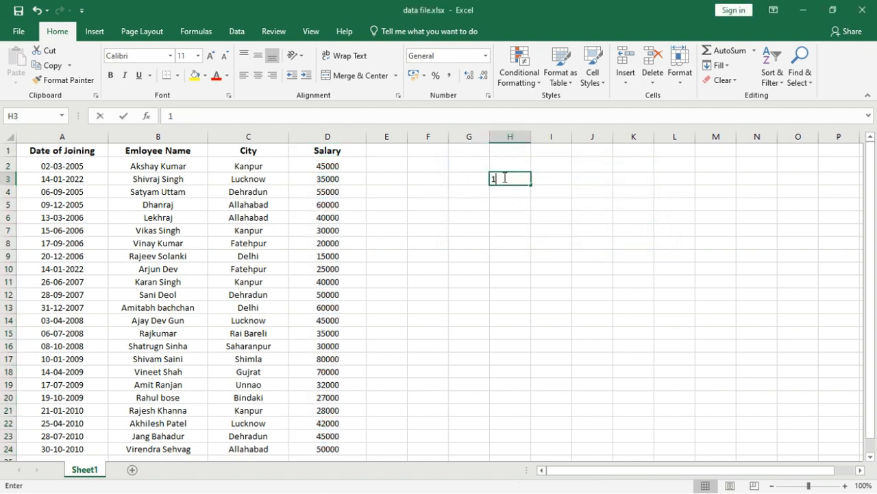
pyautogui.press('Return')
pyautogui.write('2')
pyautogui.press('Return')
pyautogui.write('3')
pyautogui.press('Return')
pyautogui.write('4 5 6 ')
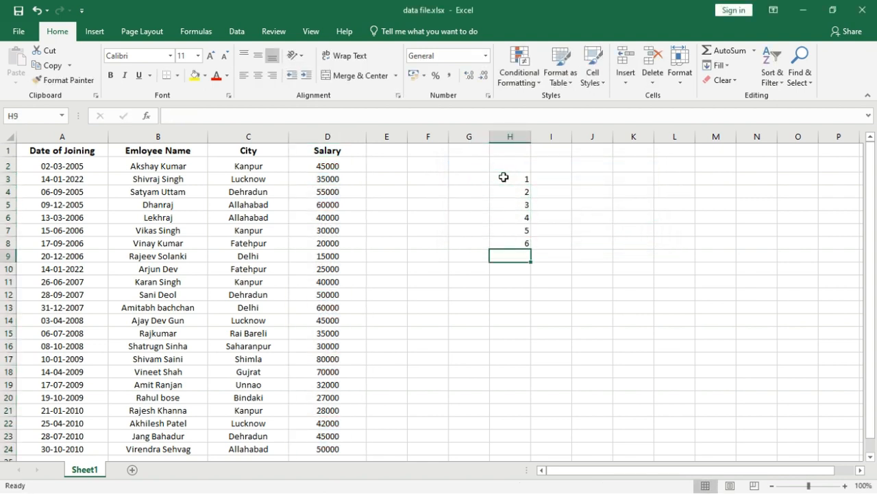
pyautogui.write('7 8 9')
pyautogui.press('Return')
pyautogui.write('10')
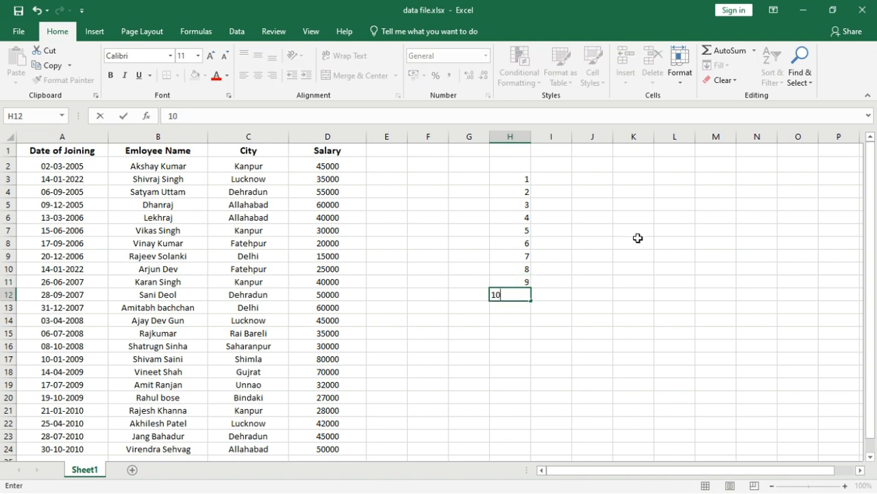
# Calculate the average of H3:H12 in cell K8 with the formula =AVERAGE(H3:H12)
pyautogui.click(637, 239)
pyautogui.write('=ave')
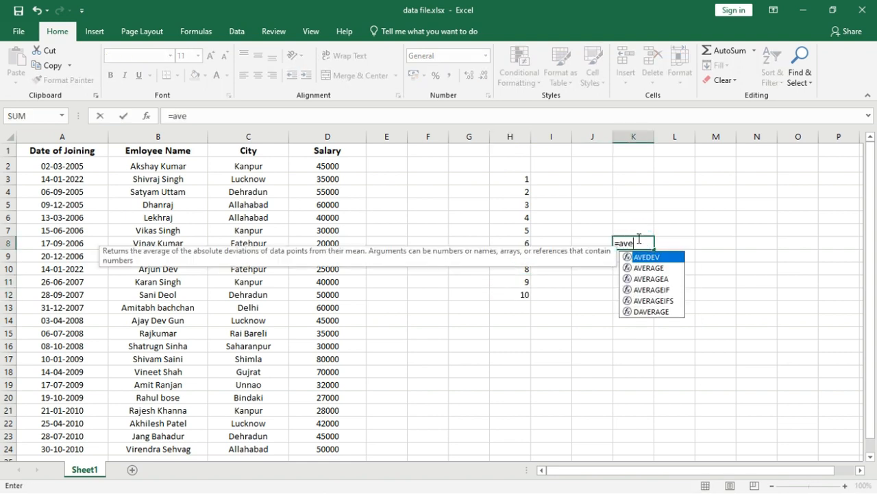
pyautogui.write('rage(')
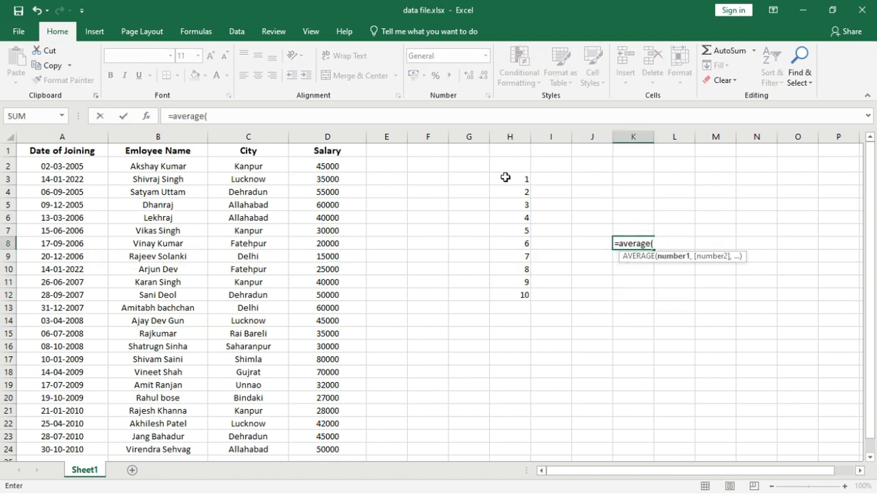
pyautogui.moveTo(507, 177); pyautogui.dragTo(525, 294)
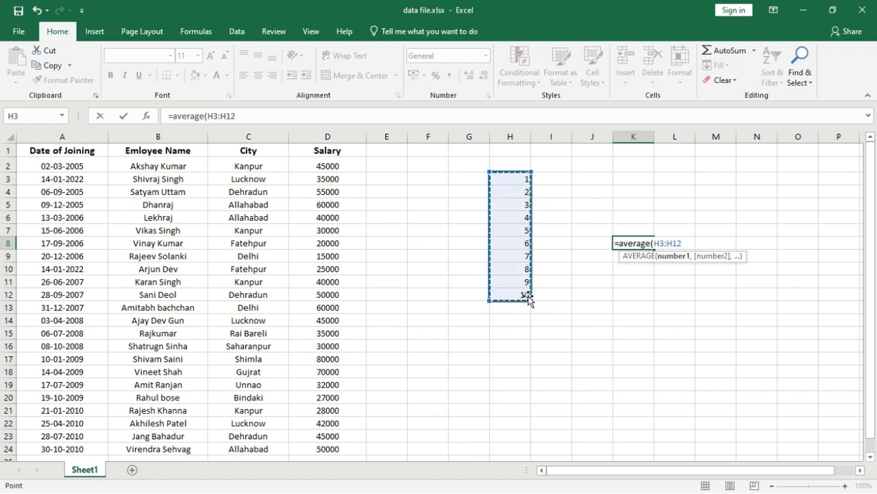
pyautogui.press('Return')
pyautogui.click(642, 244)
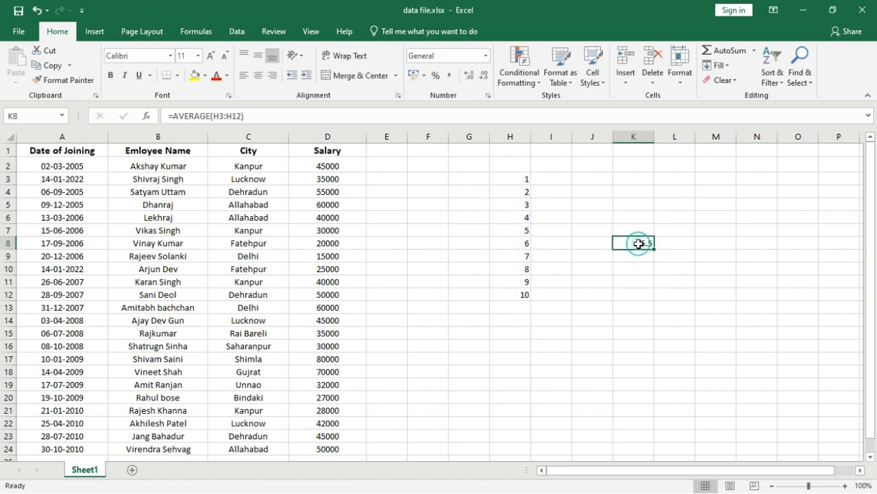
# Try an Above Average rule on H3:H12, moving its dialog clear of the numbers, and cancel the rule
pyautogui.moveTo(521, 185); pyautogui.dragTo(515, 289)
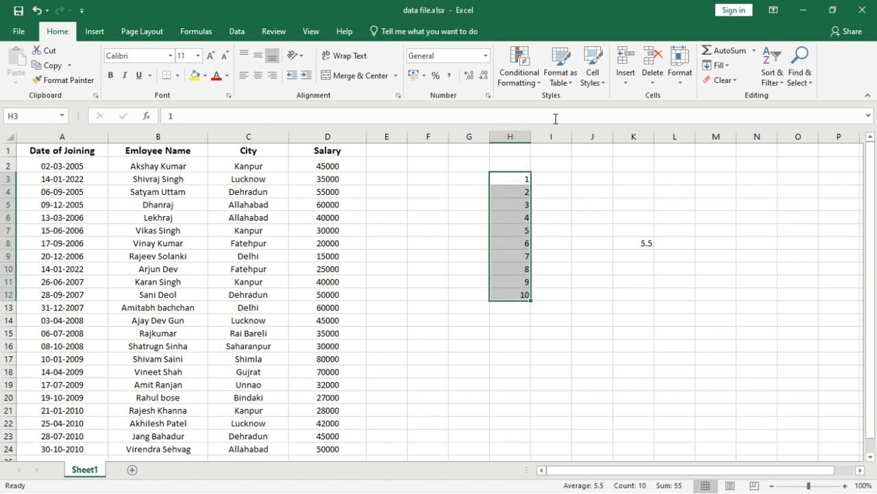
pyautogui.click(519, 74)
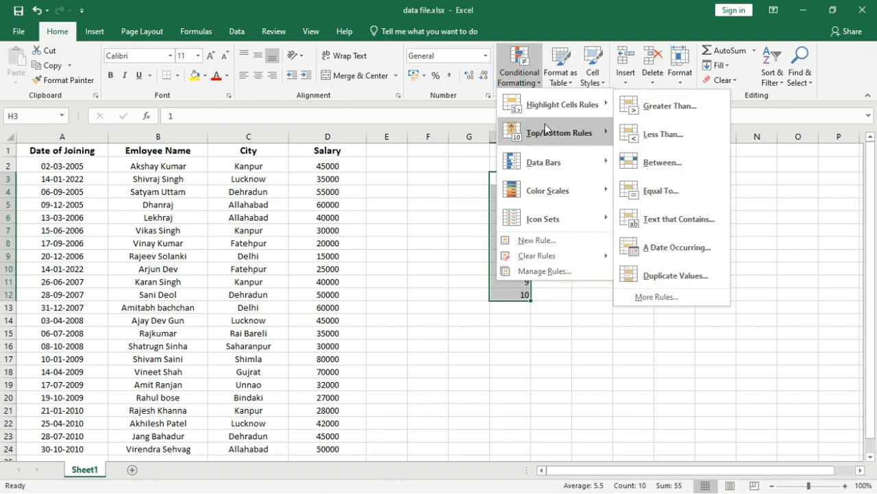
pyautogui.moveTo(552, 132)
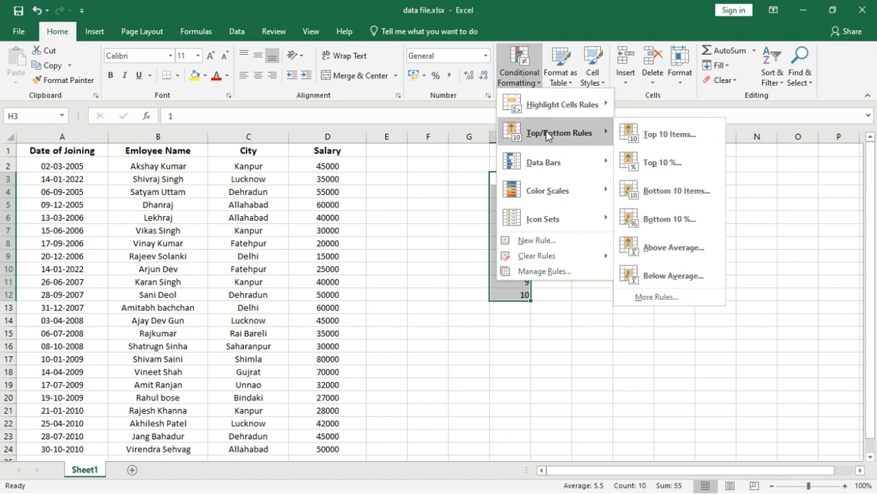
pyautogui.click(657, 247)
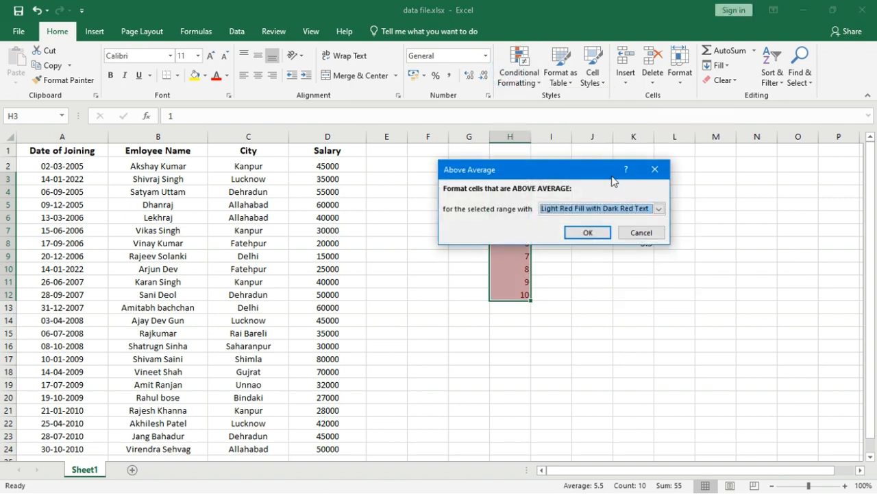
pyautogui.moveTo(479, 197); pyautogui.dragTo(238, 179)
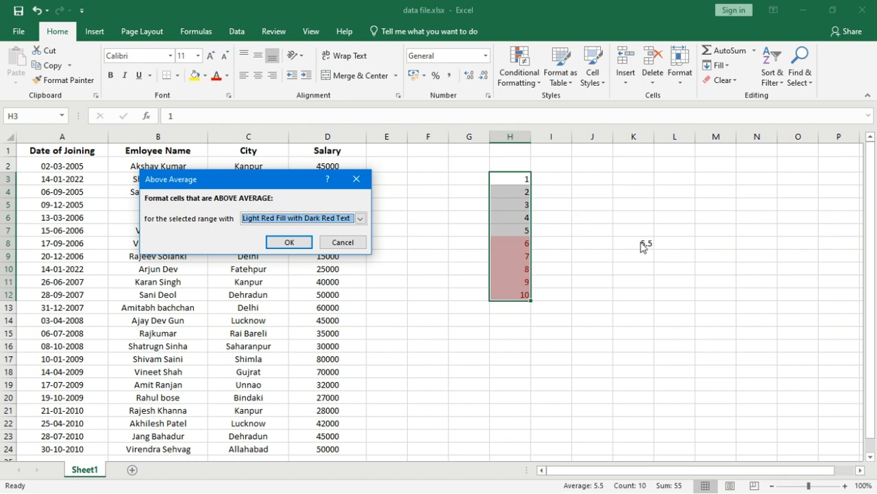
pyautogui.click(357, 248)
# Try a Below Average rule on H3:H12, cancel it, and clear the average from K8
pyautogui.click(521, 76)
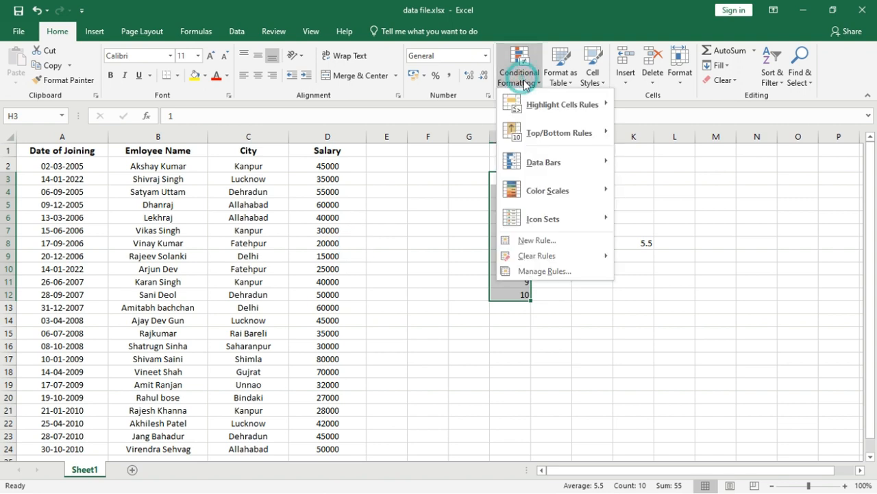
pyautogui.moveTo(545, 135)
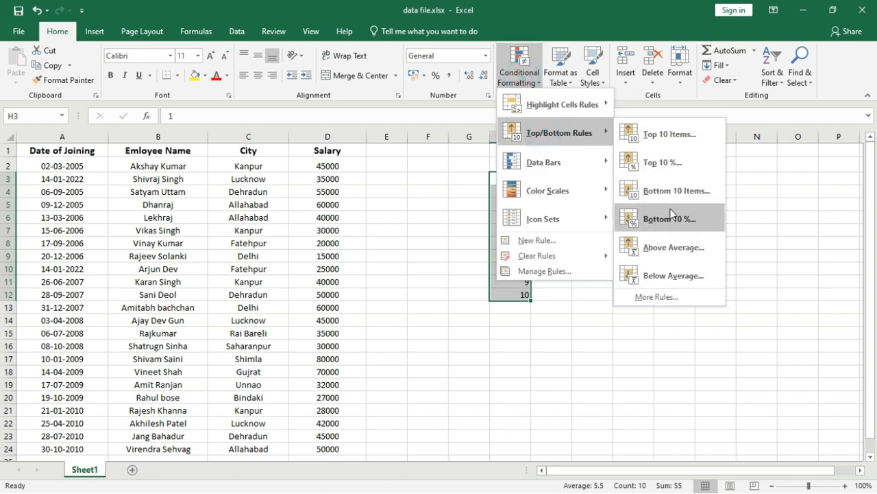
pyautogui.click(669, 275)
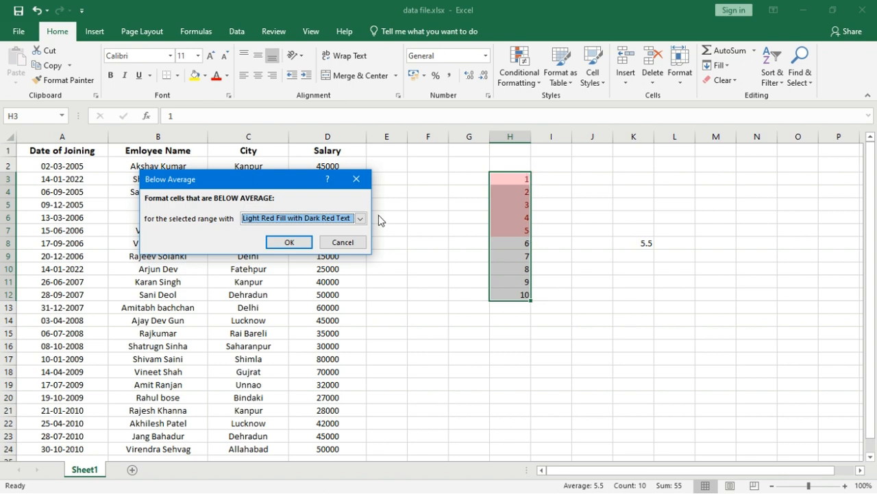
pyautogui.click(354, 237)
pyautogui.click(562, 190)
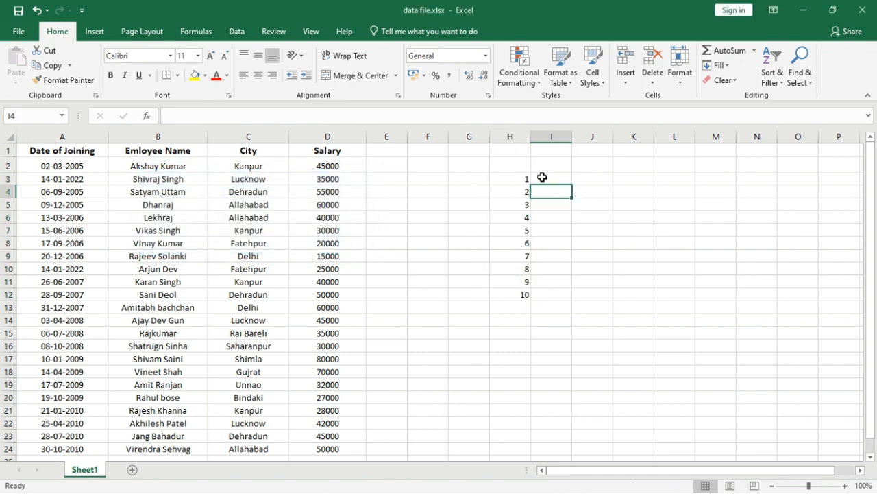
# Apply magenta solid-fill data bars to the numbers in H3:H12
pyautogui.moveTo(525, 180); pyautogui.dragTo(517, 294)
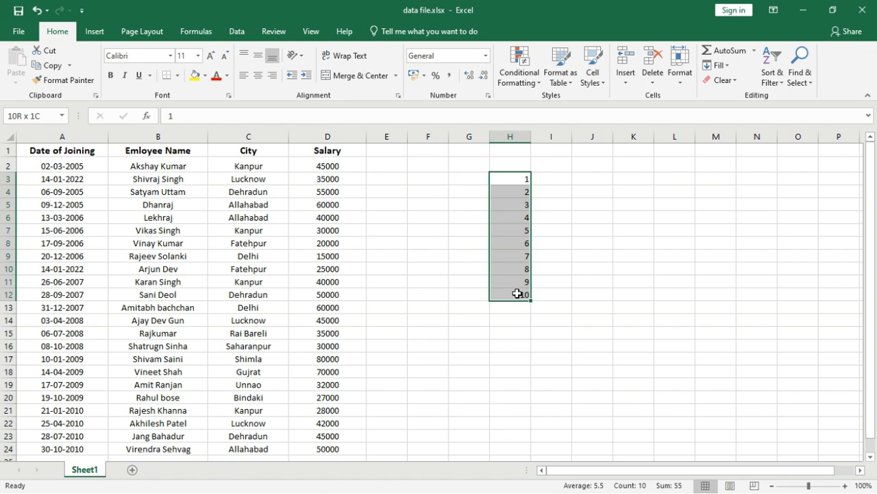
pyautogui.click(521, 91)
pyautogui.moveTo(542, 161)
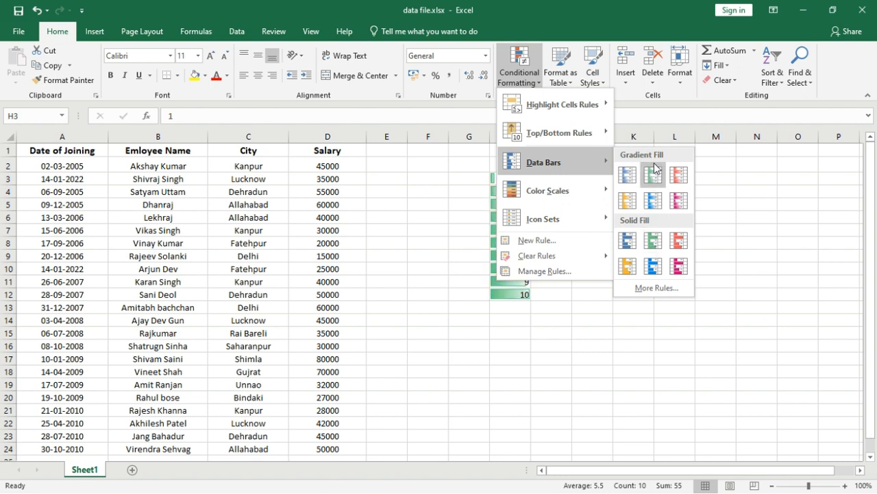
pyautogui.click(678, 265)
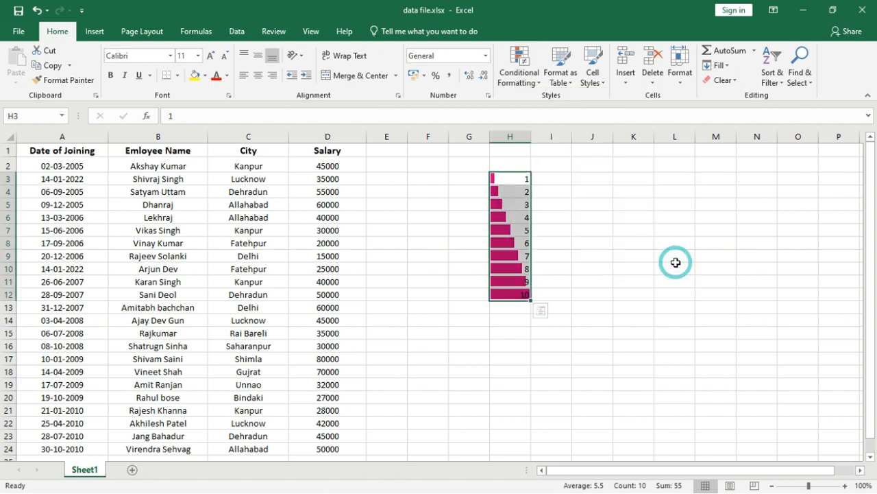
# Change the value in H7 to 100 to test how the data bars rescale
pyautogui.click(514, 294)
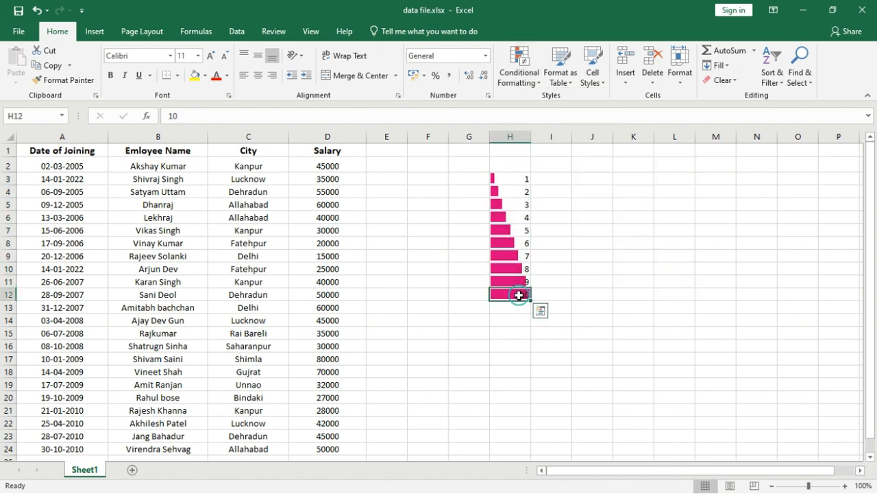
pyautogui.click(555, 294)
pyautogui.click(525, 293)
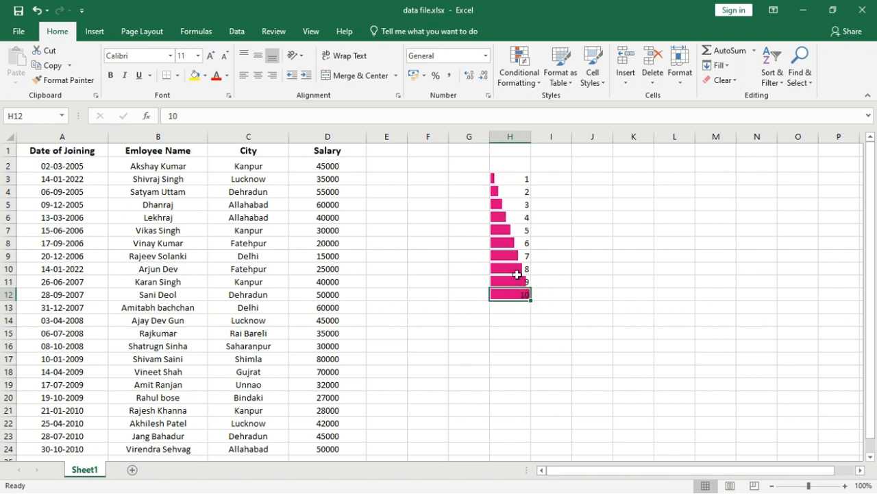
pyautogui.click(520, 231)
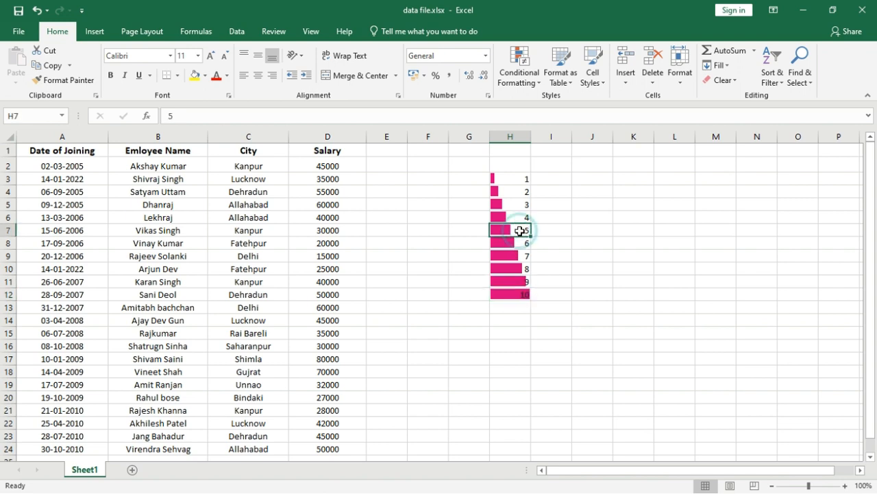
pyautogui.write('1000')
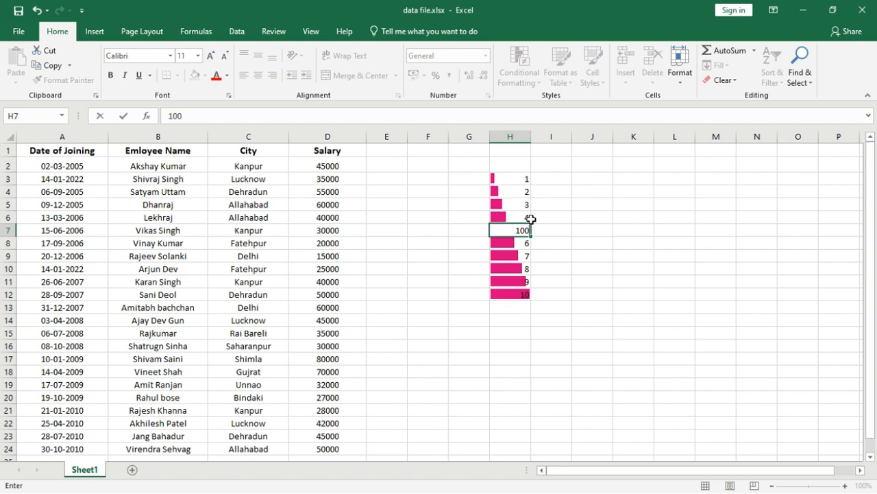
pyautogui.press('Return')
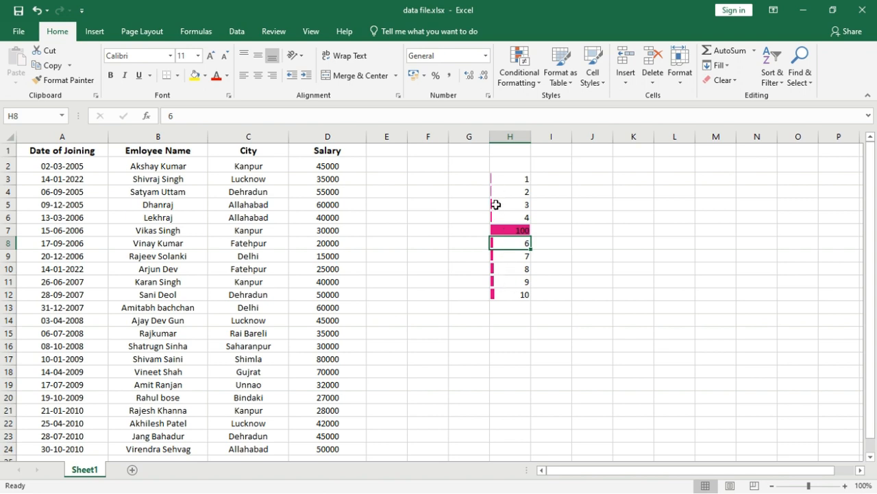
# Undo the H7 value change and the data bars, and apply the green-yellow-red color scale to H3:H12
pyautogui.hotkey('ctrl', 'z')
pyautogui.hotkey('ctrl', 'z')
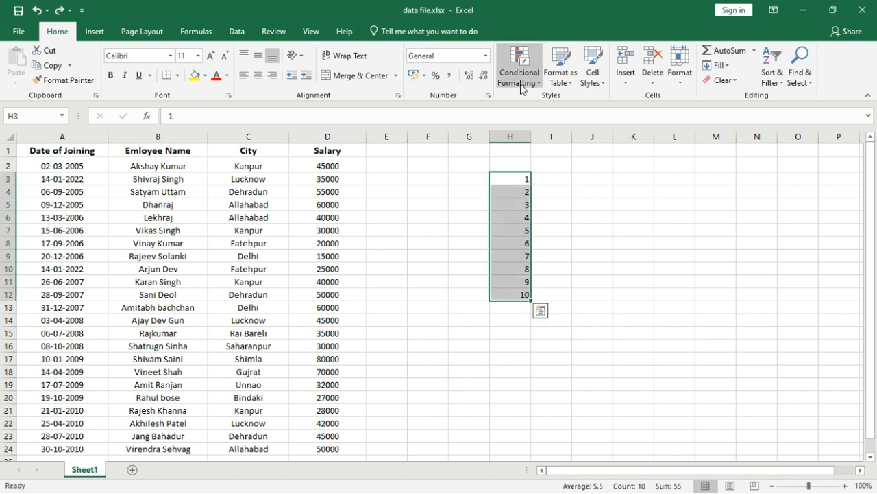
pyautogui.click(520, 85)
pyautogui.moveTo(544, 189)
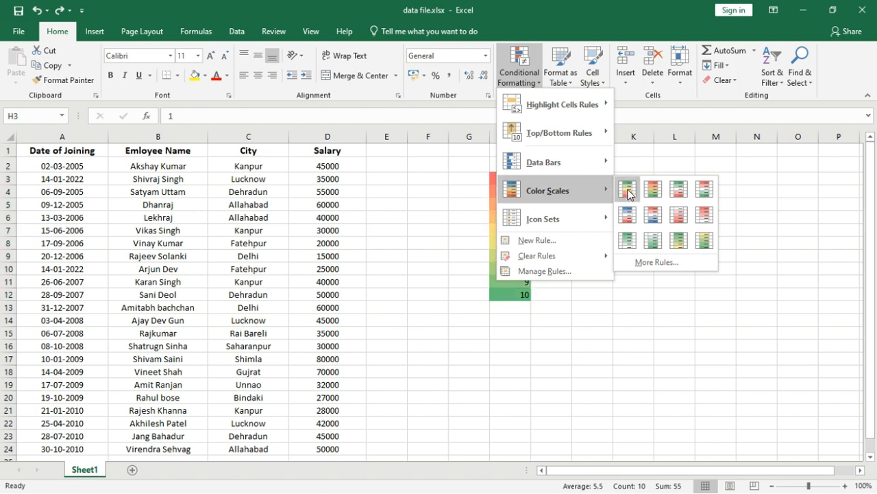
pyautogui.click(628, 191)
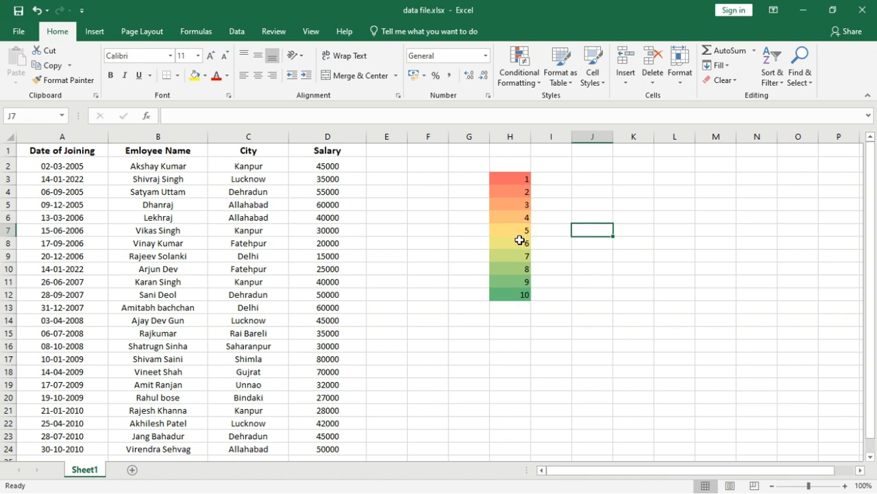
# Set H3 to 100 to test the color scale, and compare its color with the cells below it
pyautogui.click(518, 180)
pyautogui.write('100')
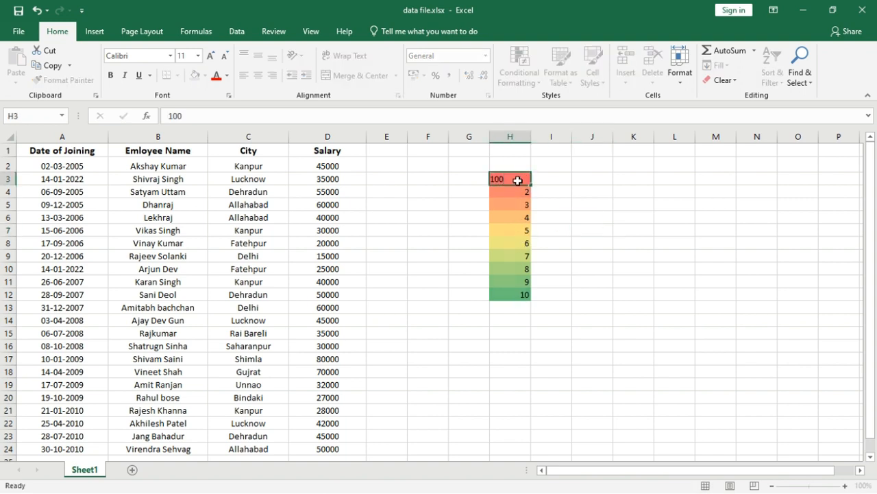
pyautogui.press('Return')
pyautogui.click(556, 282)
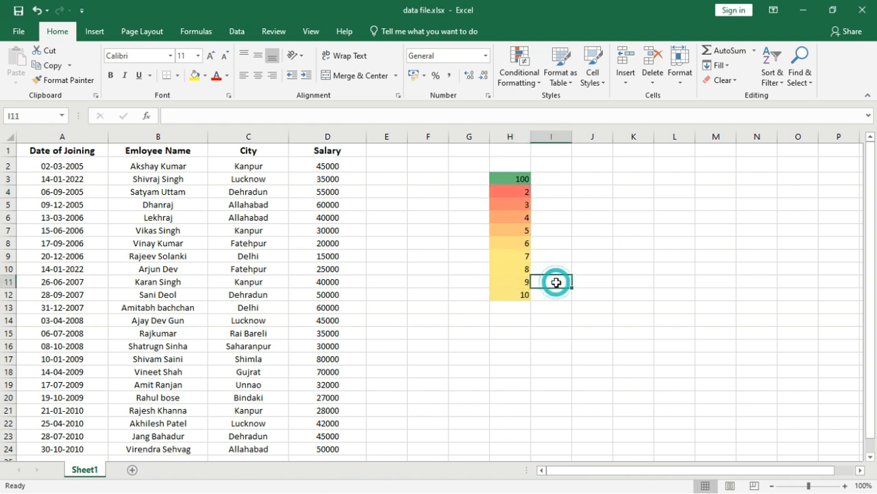
pyautogui.click(522, 178)
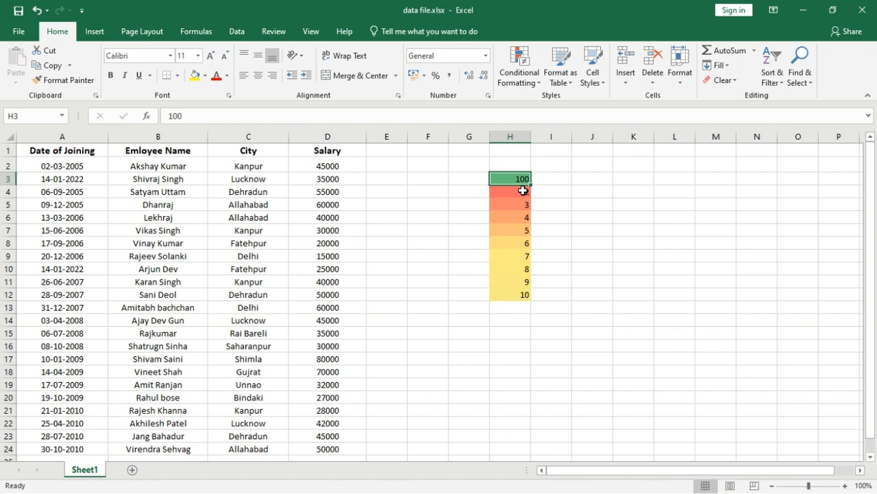
pyautogui.moveTo(523, 190); pyautogui.dragTo(523, 295)
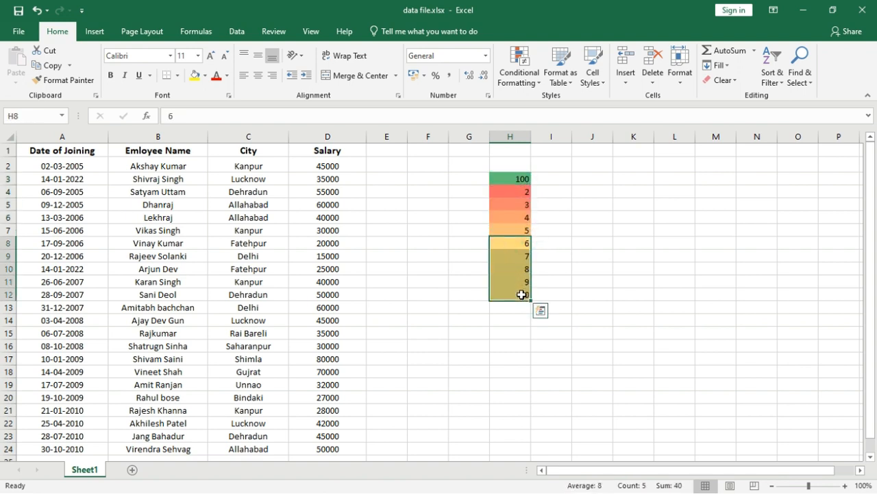
pyautogui.click(521, 179)
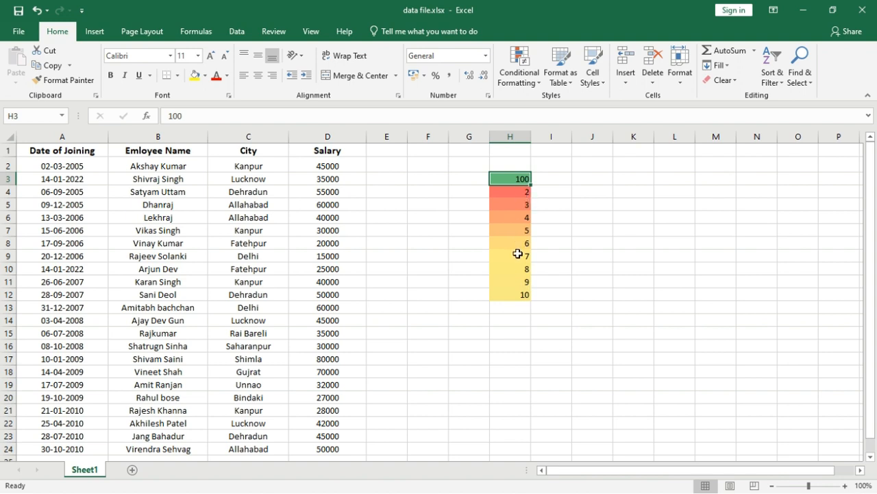
# Set H4 to 90 and H5 to 50 to test the color scale with more high values
pyautogui.click(523, 192)
pyautogui.write('90')
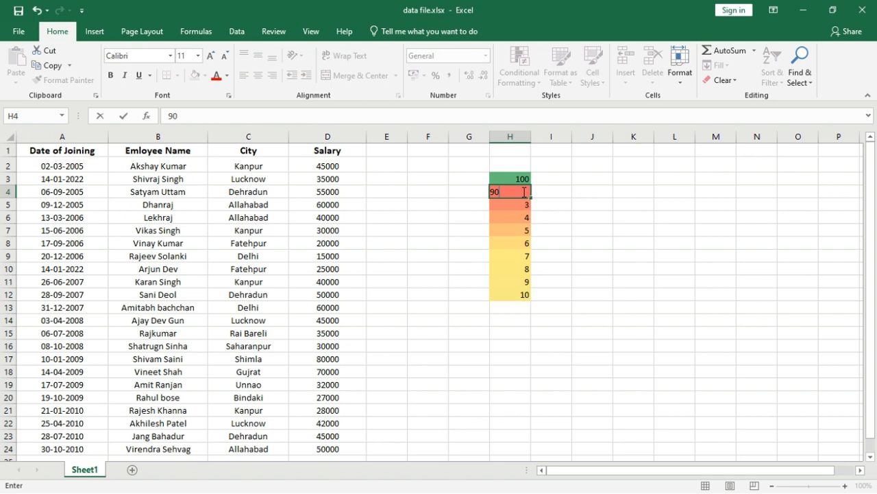
pyautogui.press('Return')
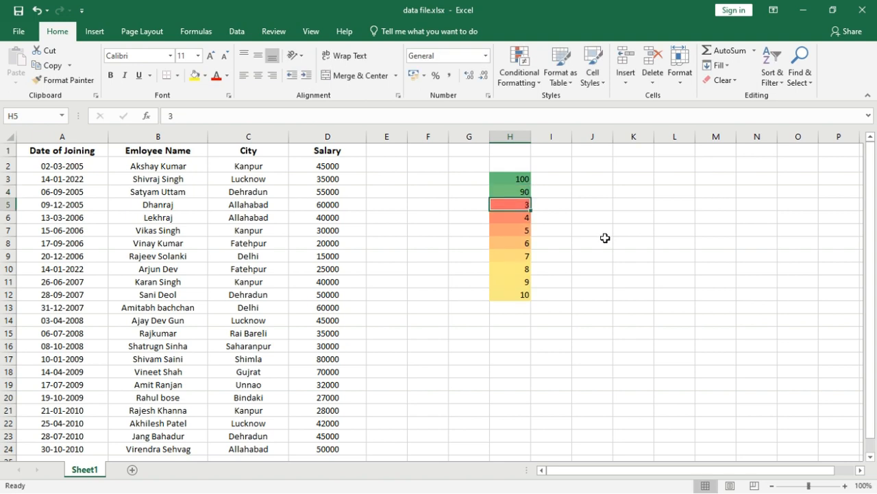
pyautogui.write('50')
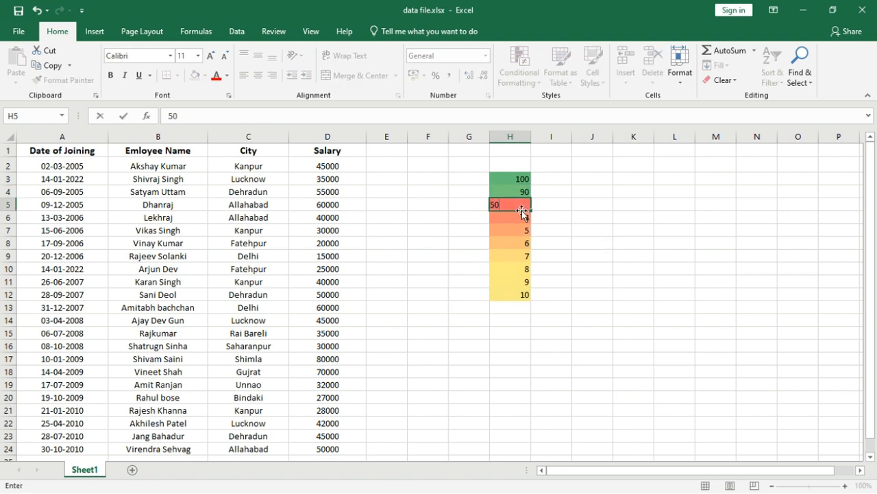
pyautogui.press('Return')
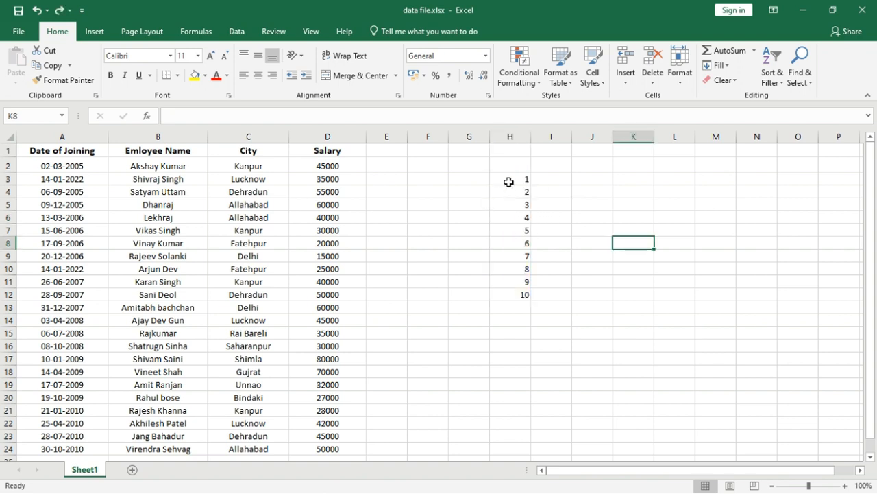
# Apply the three colored arrows icon set to H3:H12 and review which cells belong to each arrow group
pyautogui.moveTo(508, 180); pyautogui.dragTo(511, 292)
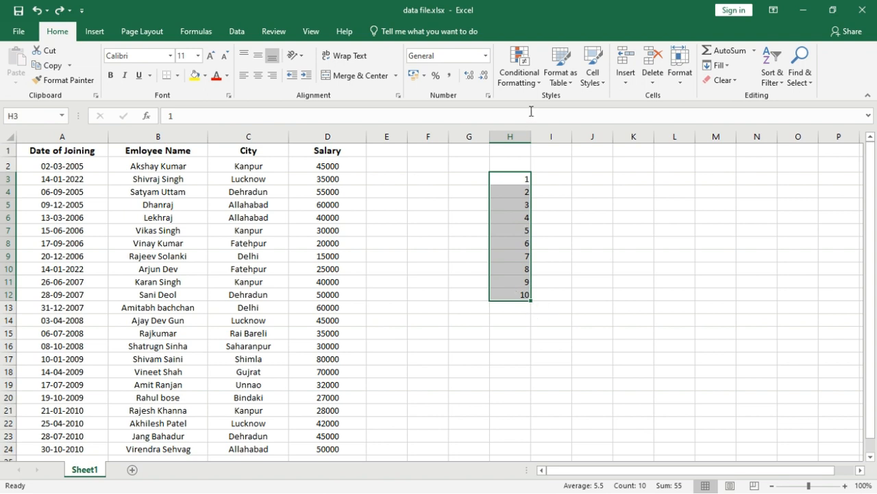
pyautogui.click(519, 66)
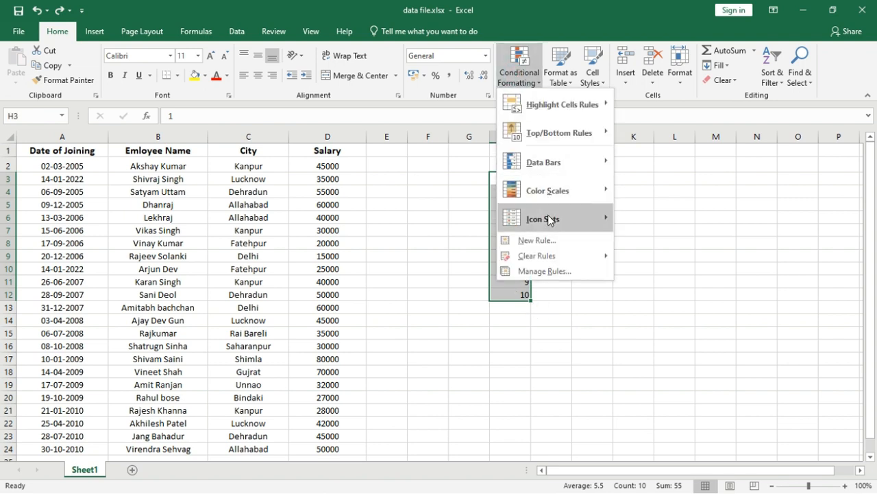
pyautogui.moveTo(549, 220)
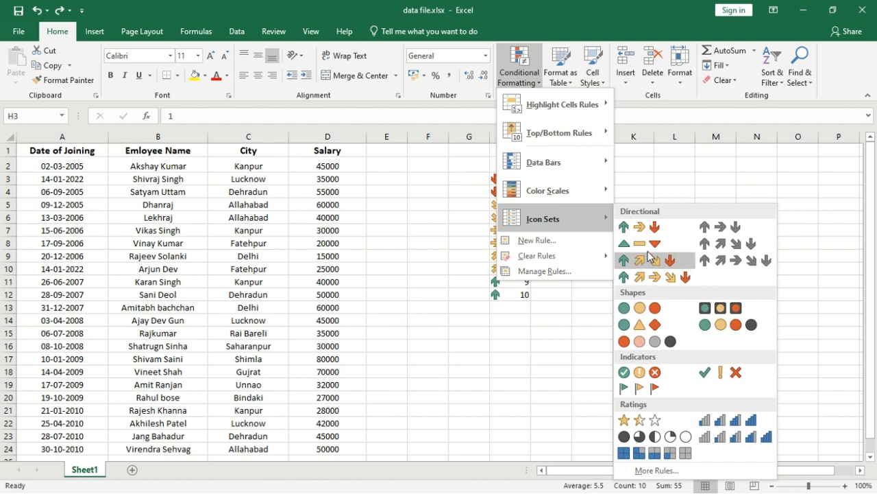
pyautogui.click(641, 229)
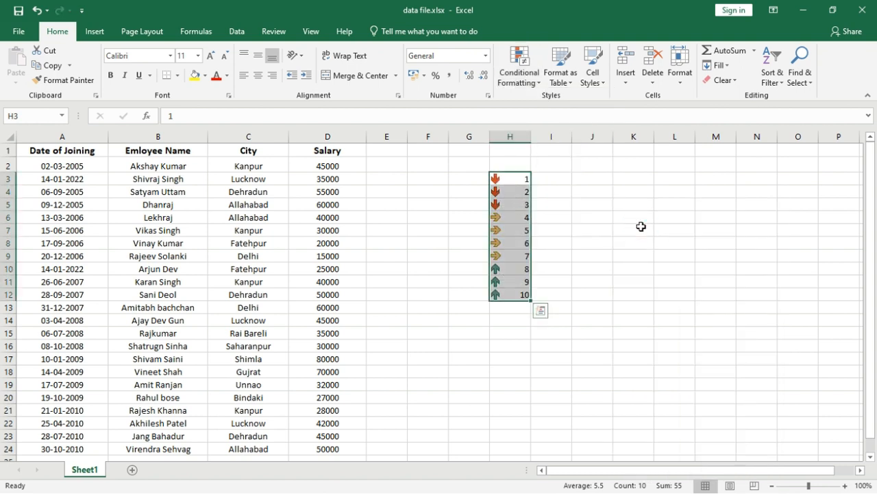
pyautogui.click(519, 291)
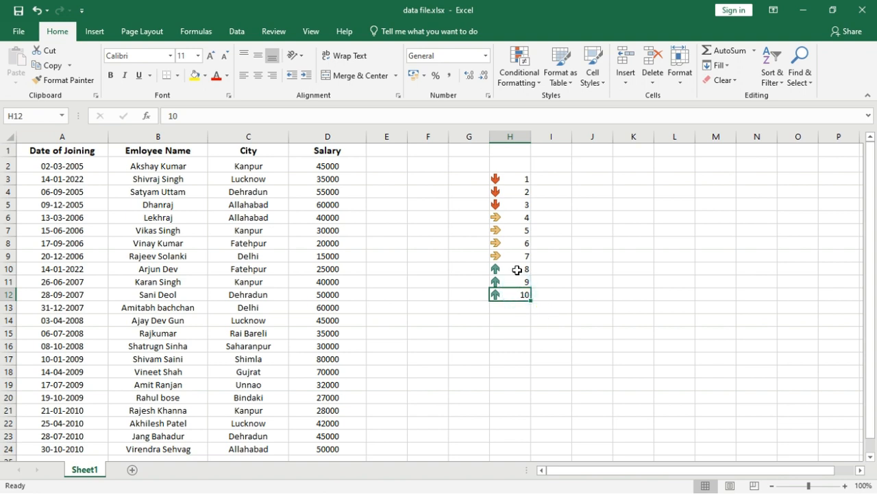
pyautogui.moveTo(517, 270); pyautogui.dragTo(517, 295)
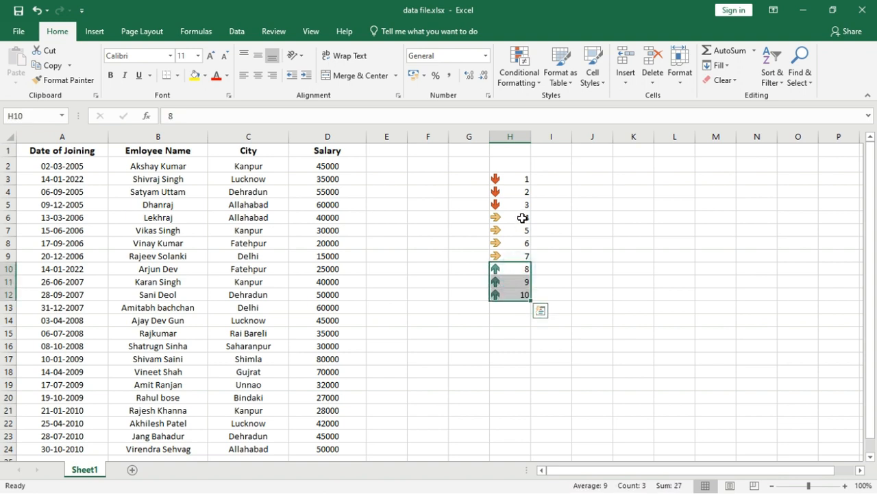
pyautogui.moveTo(519, 202); pyautogui.dragTo(519, 183)
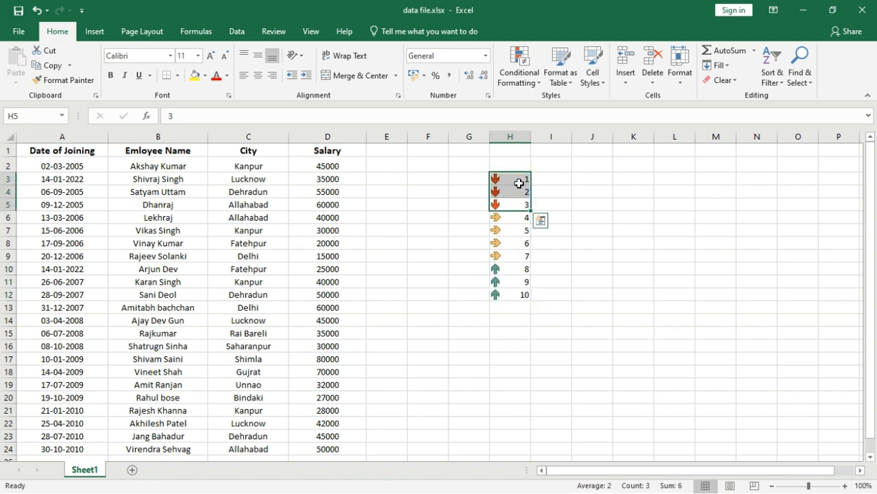
pyautogui.moveTo(513, 215); pyautogui.dragTo(513, 253)
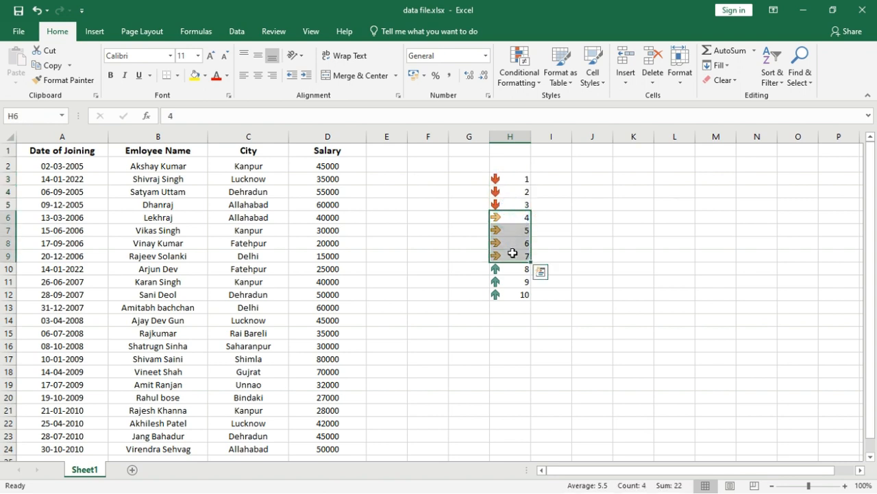
# Set H4 to 15 to test how the arrow icons adjust to a higher maximum
pyautogui.click(519, 192)
pyautogui.write('15')
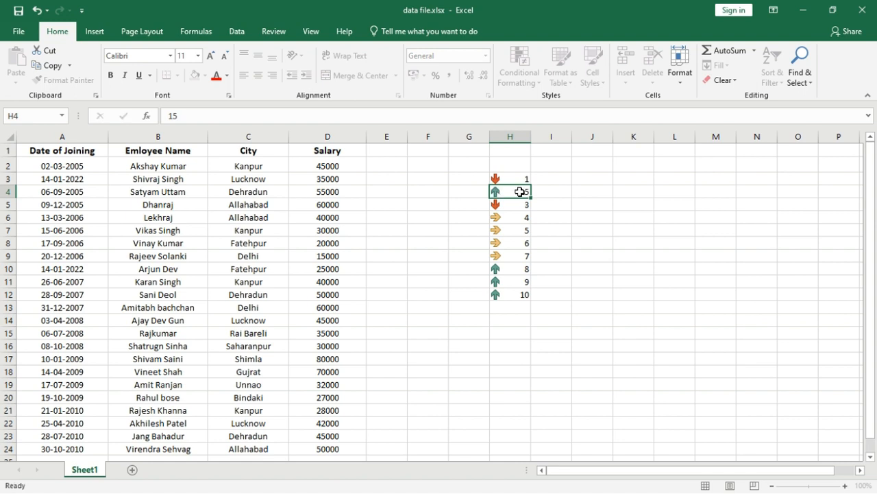
pyautogui.press('Return')
pyautogui.click(617, 203)
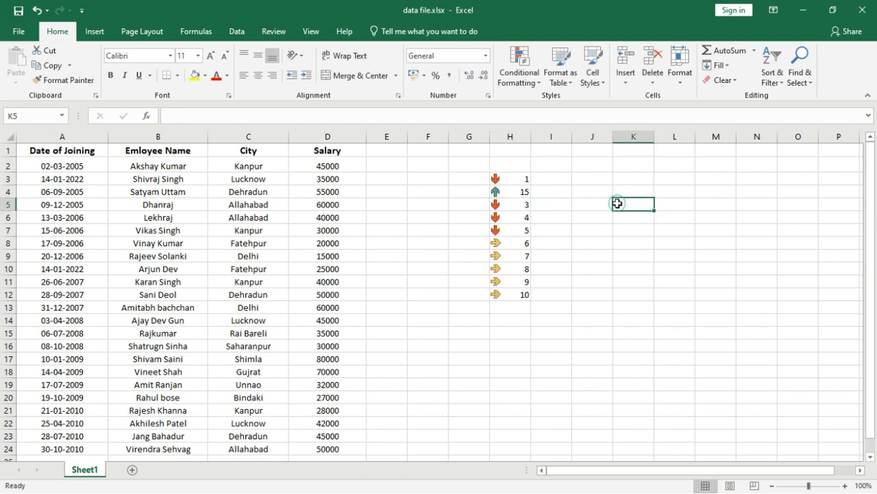
pyautogui.click(520, 194)
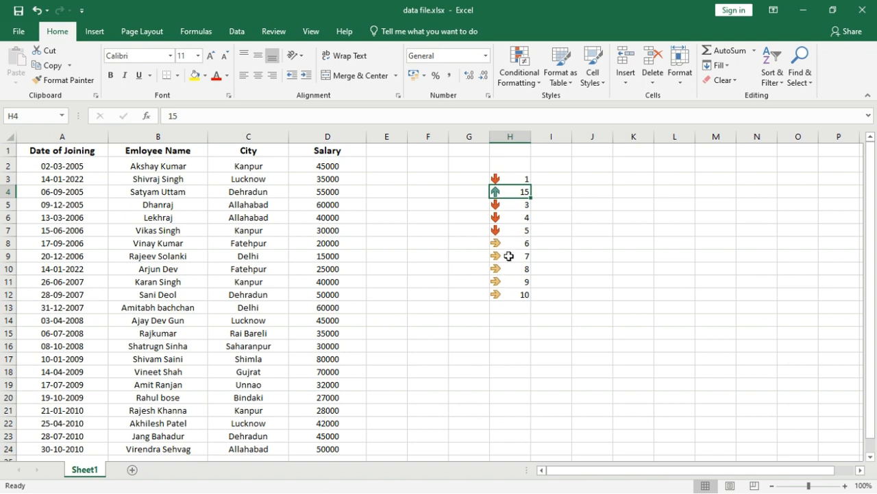
# Set H6 to 13 and H10 to 18 to mix the arrow icons within the list
pyautogui.click(513, 217)
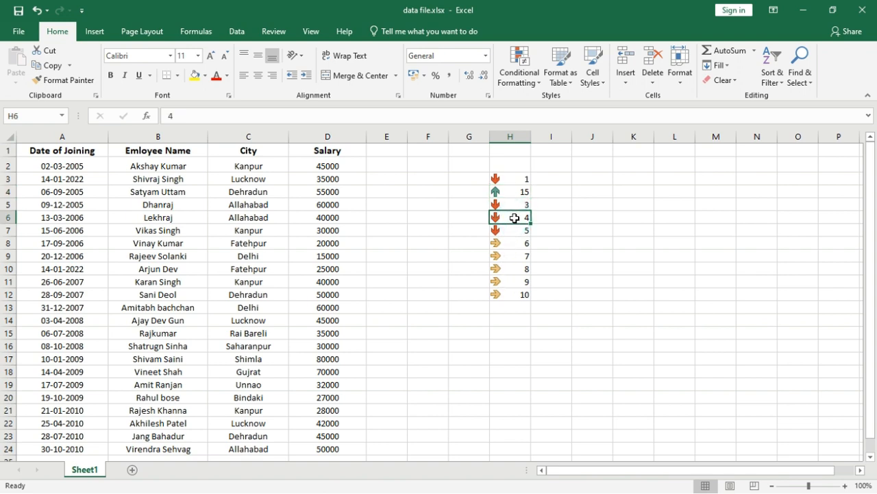
pyautogui.doubleClick(516, 218)
pyautogui.press('BackSpace')
pyautogui.write('13')
pyautogui.press('Return')
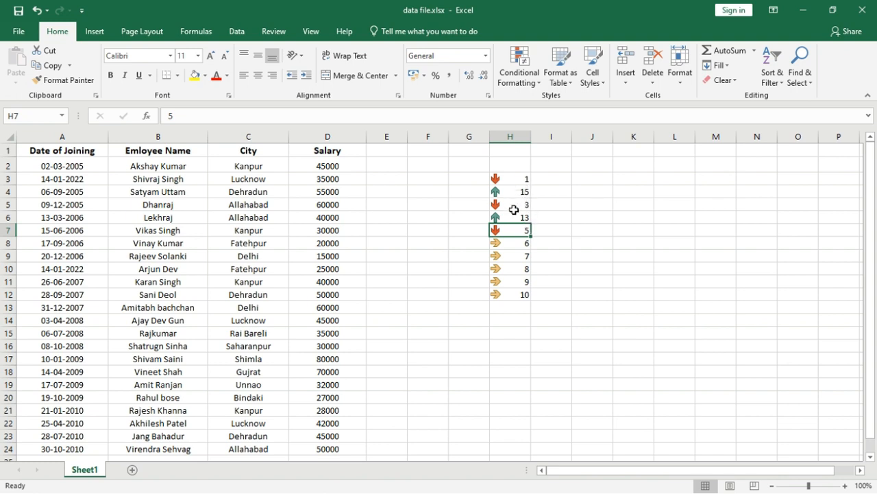
pyautogui.click(522, 269)
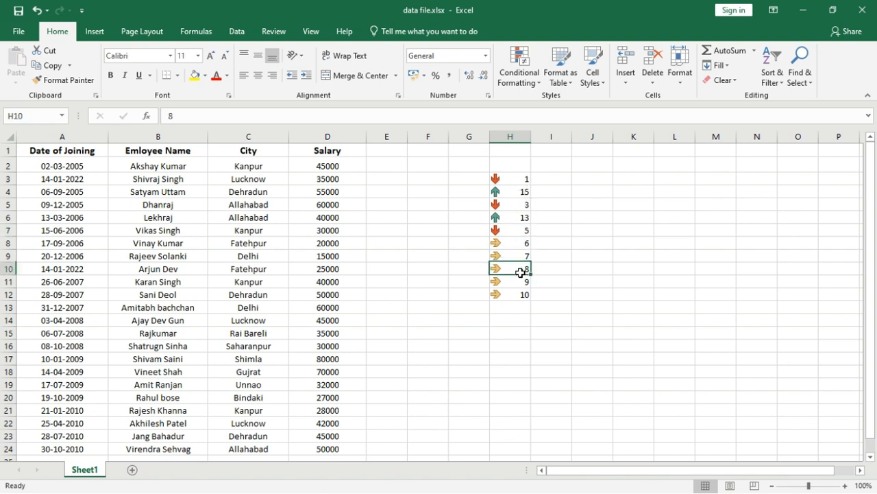
pyautogui.write('1')
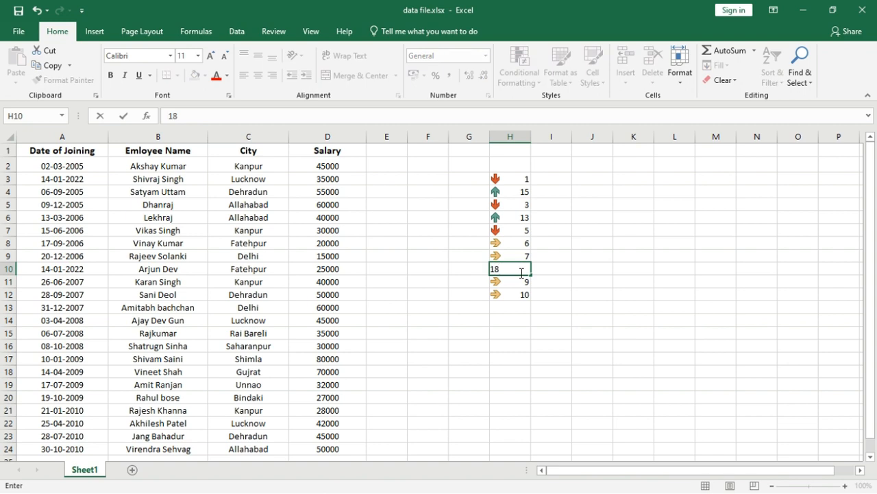
pyautogui.press('Return')
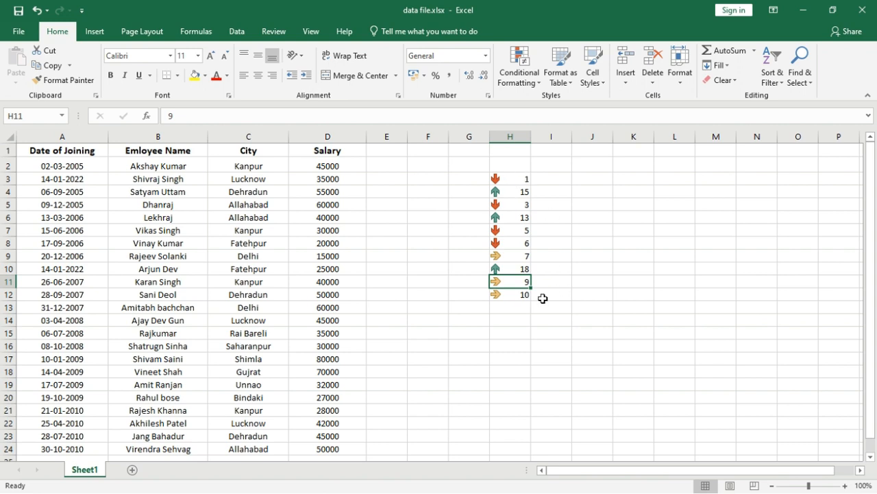
# Set up a sort of H3:H12 on the conditional formatting icon, with the green up arrow on top
pyautogui.moveTo(515, 179); pyautogui.dragTo(512, 288)
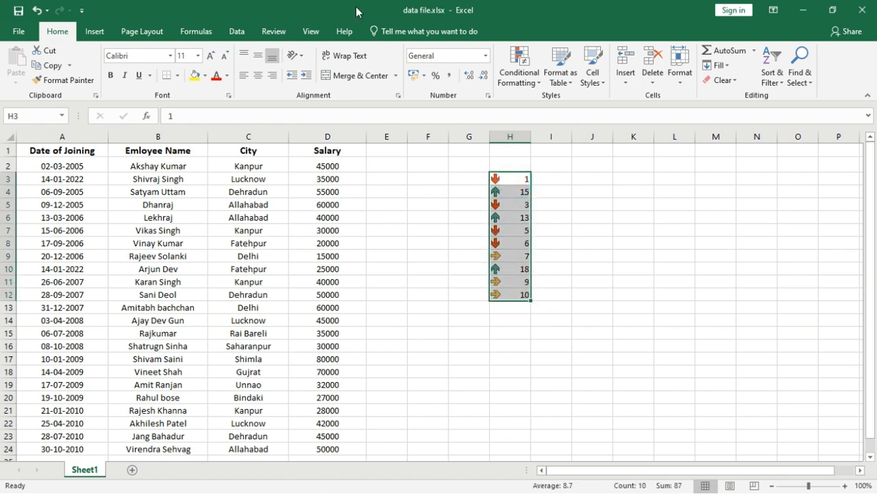
pyautogui.click(236, 31)
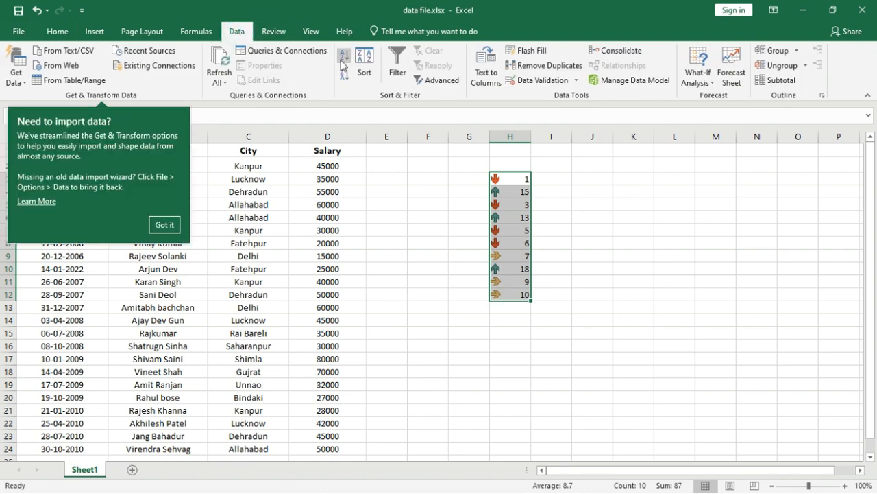
pyautogui.click(365, 67)
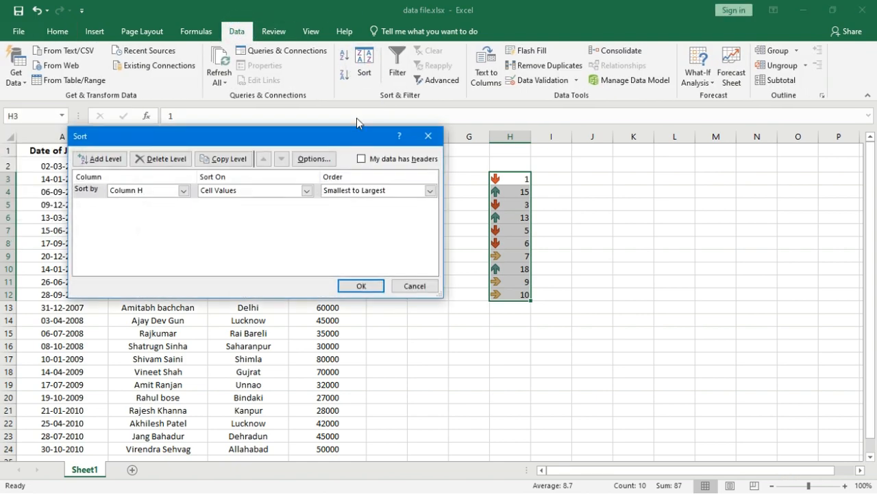
pyautogui.moveTo(349, 132); pyautogui.dragTo(330, 141)
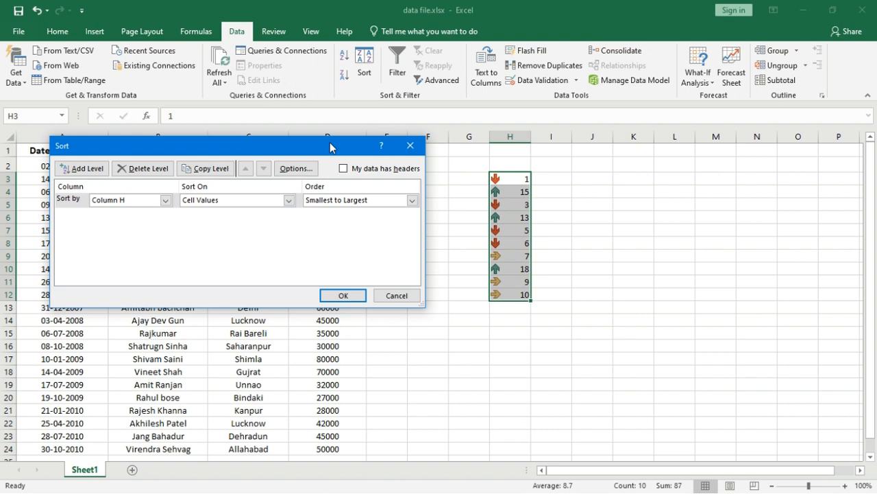
pyautogui.click(147, 207)
pyautogui.click(144, 211)
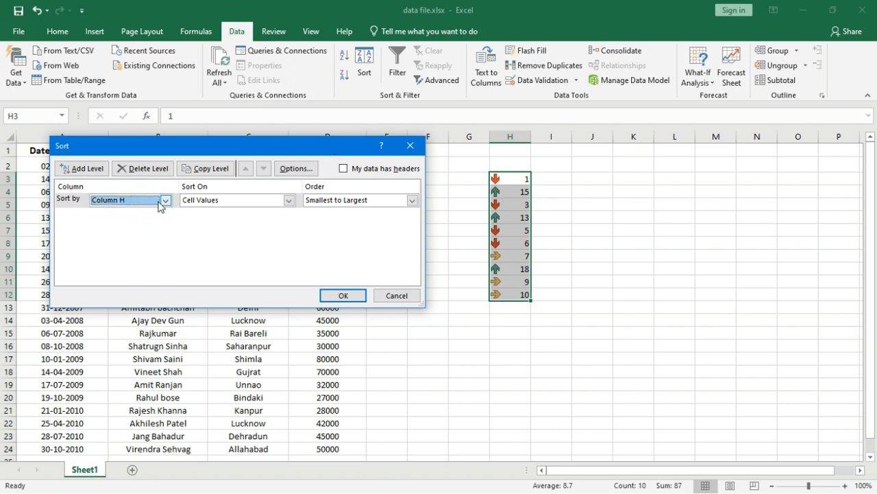
pyautogui.click(202, 203)
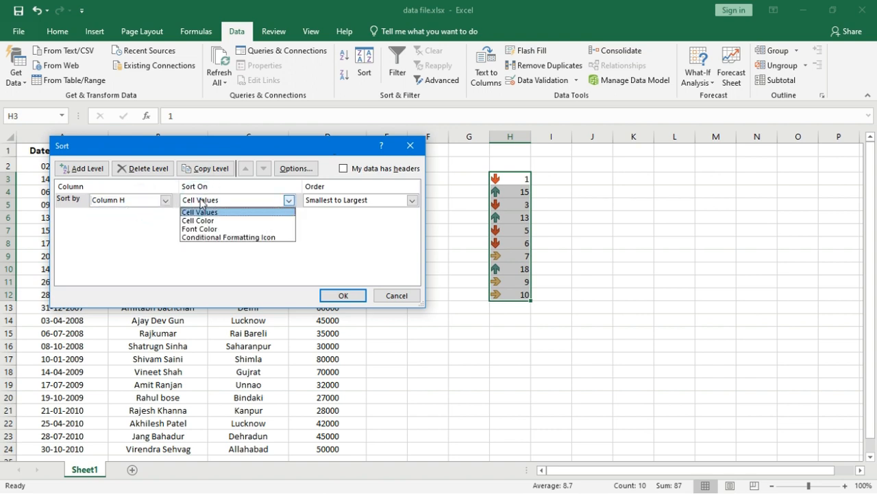
pyautogui.click(233, 238)
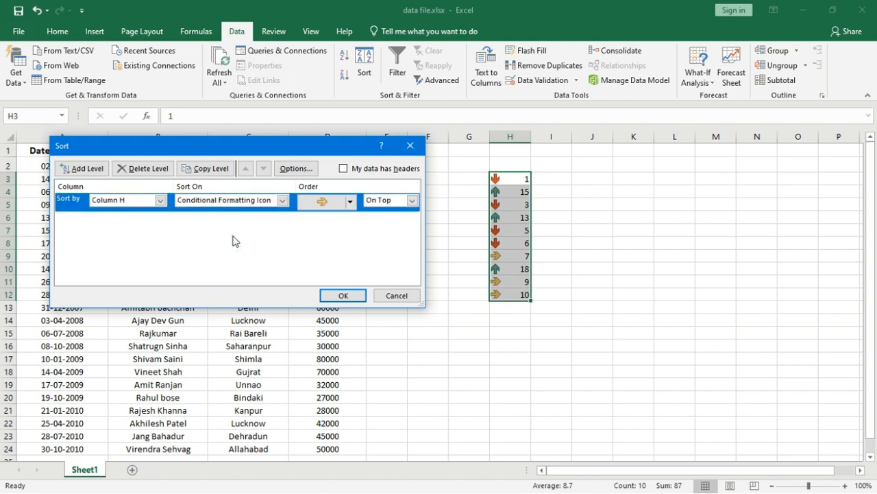
pyautogui.click(351, 201)
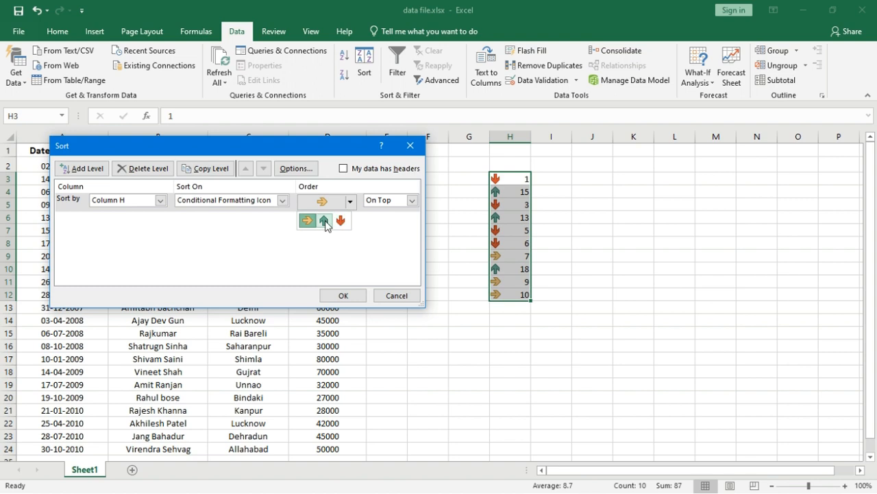
pyautogui.click(322, 221)
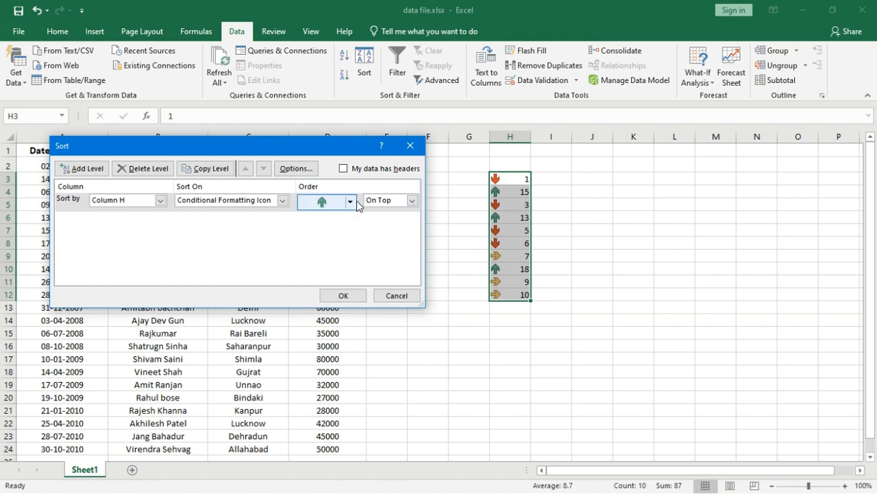
# Add a second sort level on column H's conditional formatting icon and check its icon and placement options
pyautogui.click(81, 169)
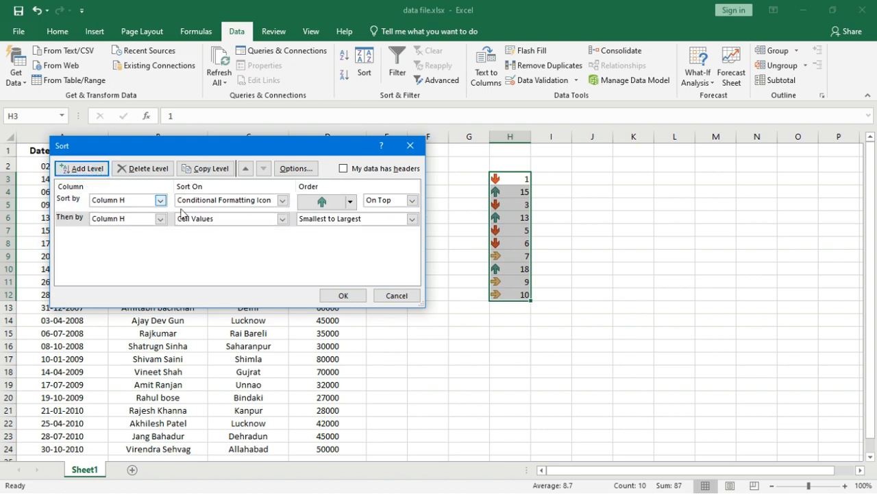
pyautogui.click(249, 220)
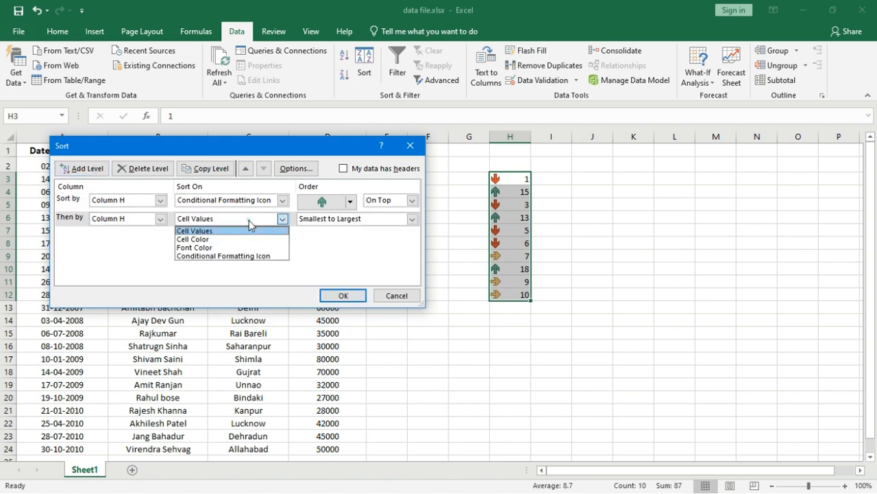
pyautogui.click(217, 255)
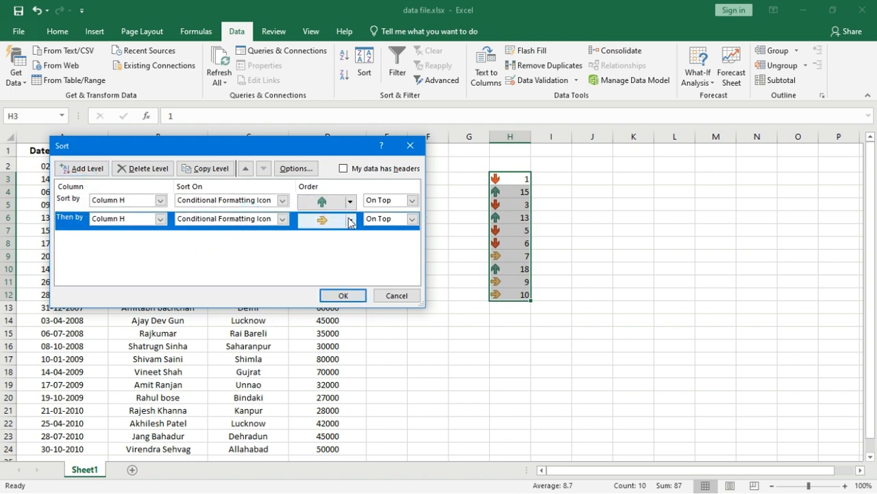
pyautogui.click(350, 220)
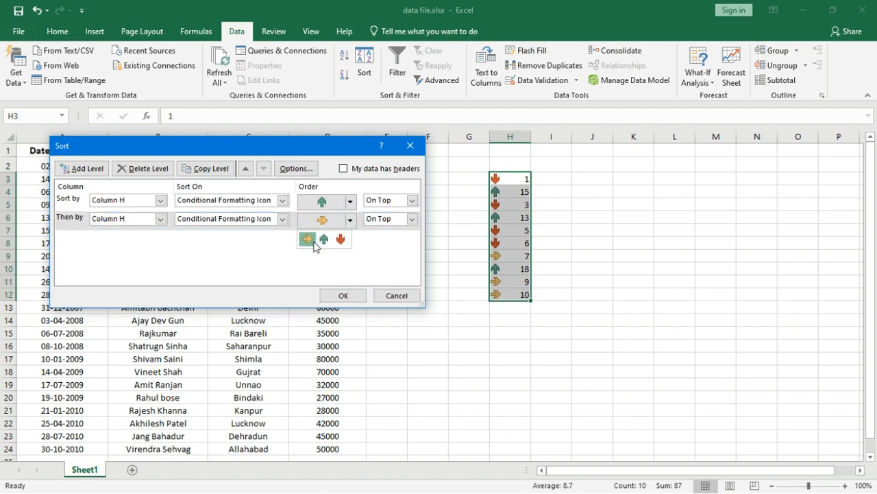
pyautogui.click(314, 241)
pyautogui.click(400, 220)
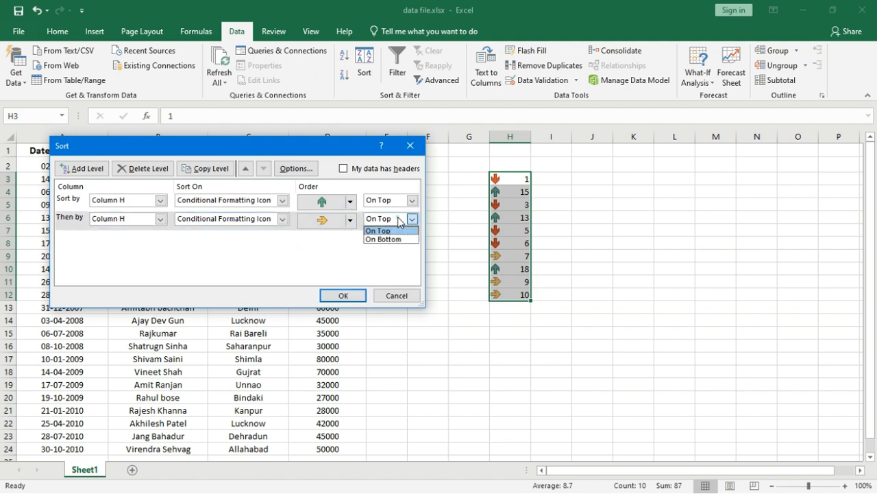
pyautogui.click(400, 220)
pyautogui.click(400, 220)
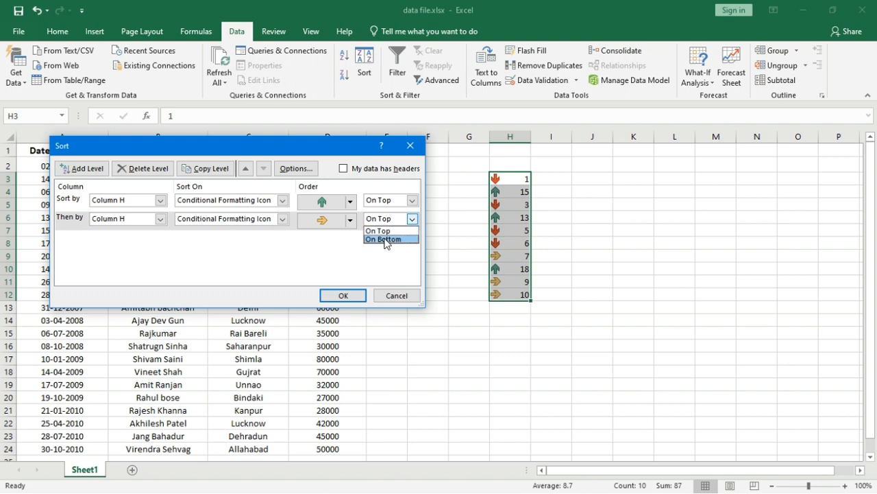
pyautogui.click(352, 228)
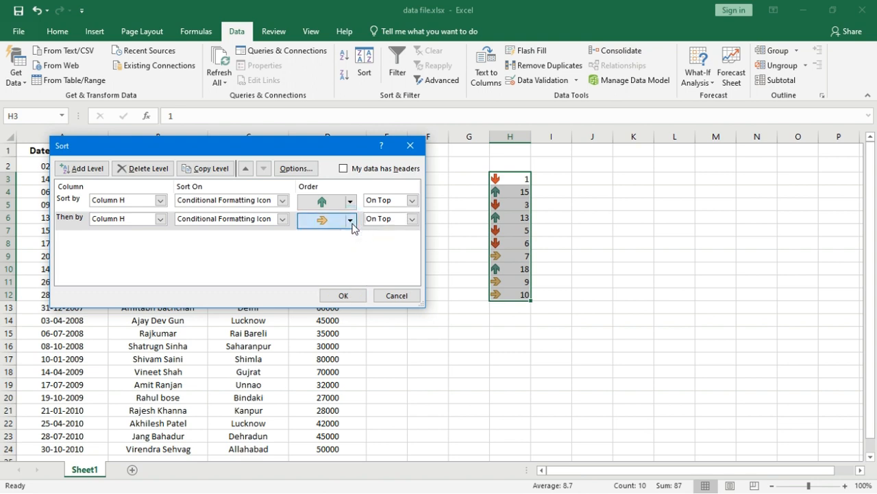
# Set the second sort level to the red down arrow on bottom and apply the sort
pyautogui.click(351, 221)
pyautogui.click(342, 239)
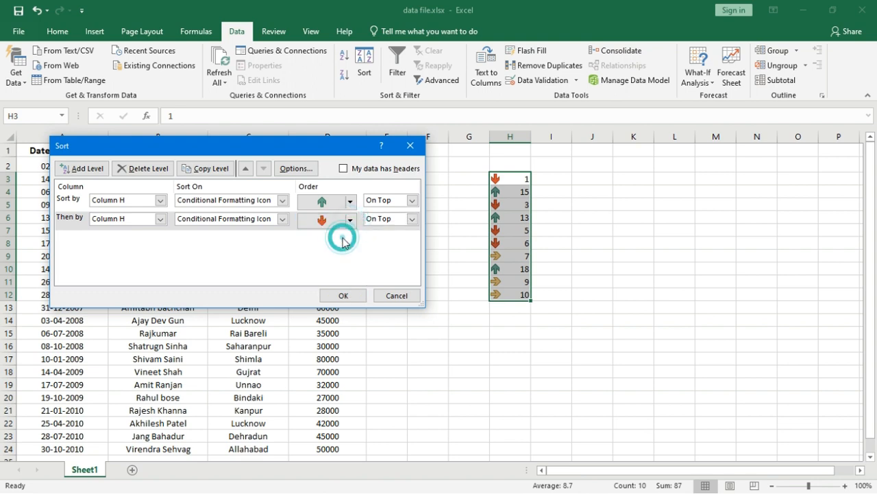
pyautogui.click(382, 223)
pyautogui.click(385, 238)
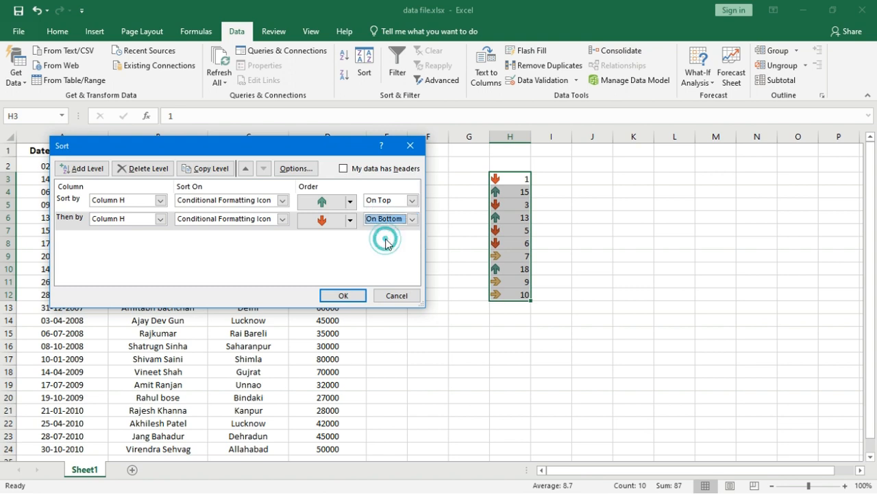
pyautogui.click(343, 296)
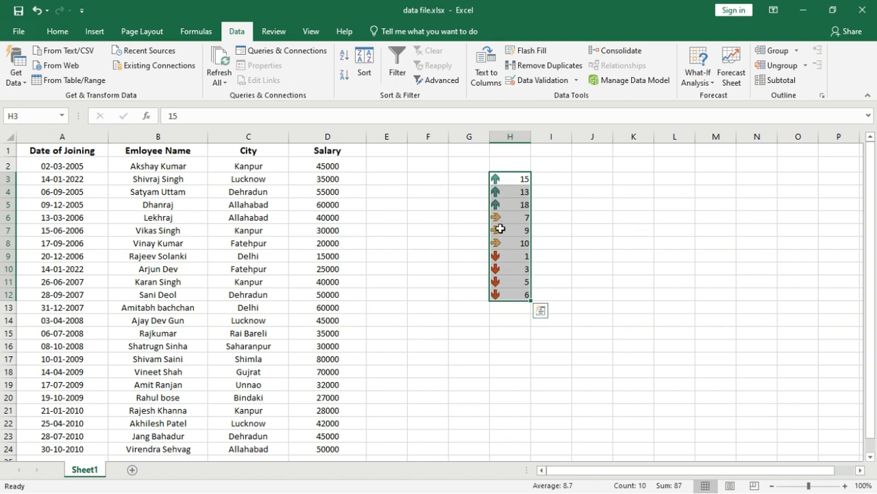
pyautogui.click(432, 216)
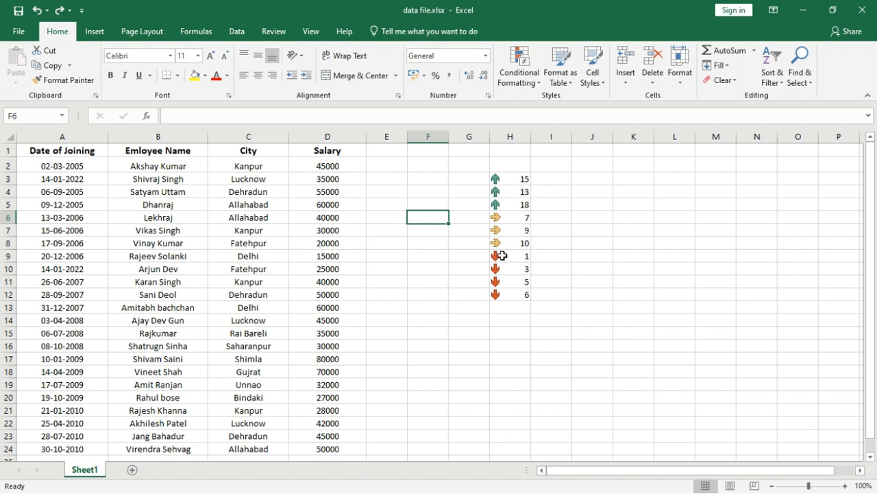
# Open a custom icon set rule and review its threshold values and the icons available for each condition
pyautogui.click(532, 85)
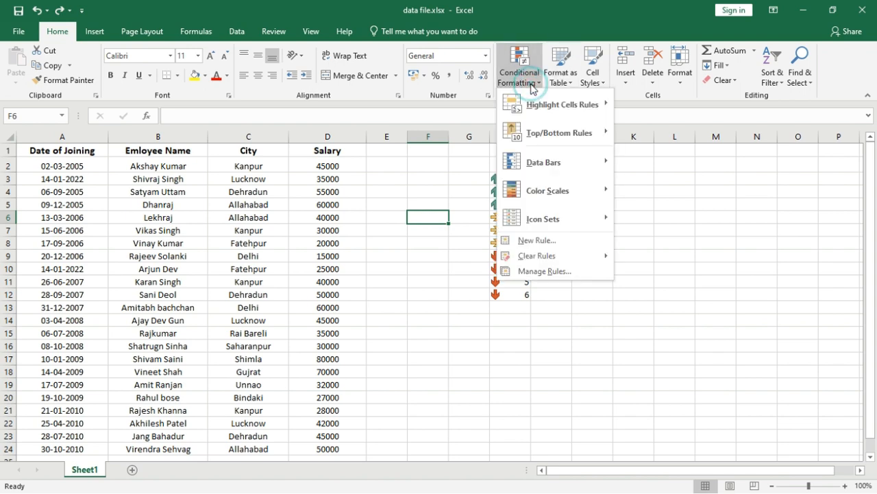
pyautogui.moveTo(572, 221)
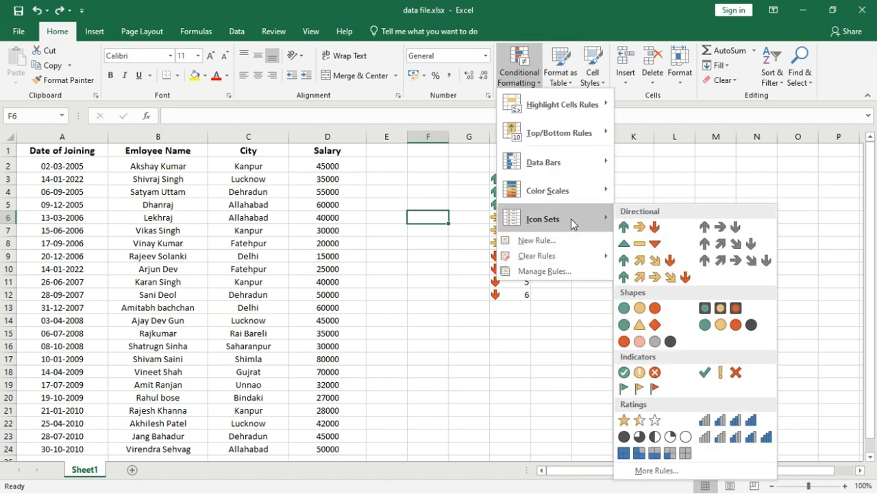
pyautogui.click(647, 471)
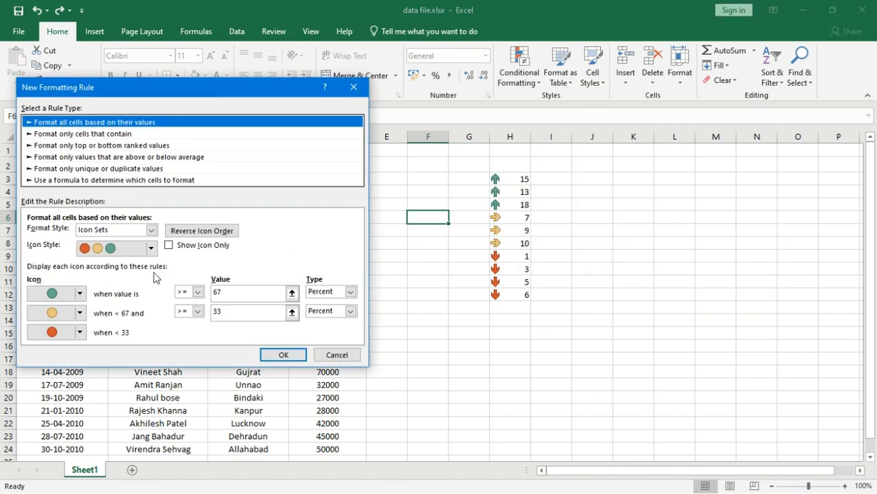
pyautogui.moveTo(203, 96); pyautogui.dragTo(362, 100)
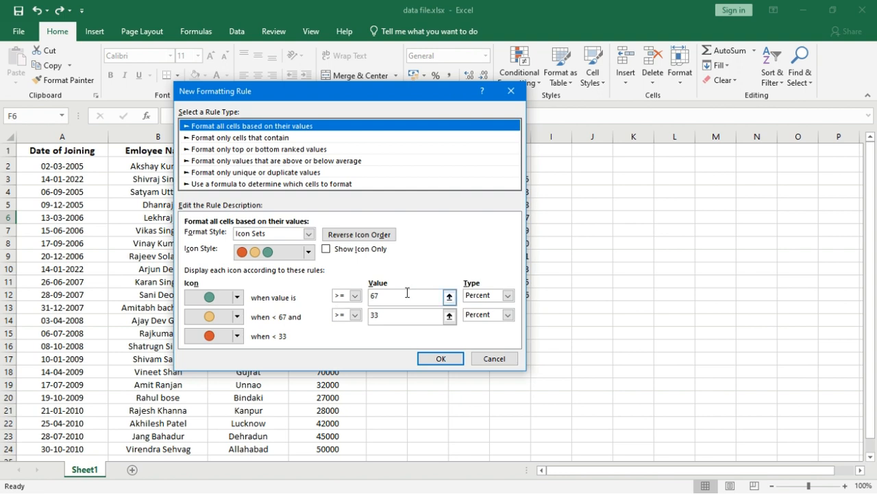
pyautogui.click(233, 296)
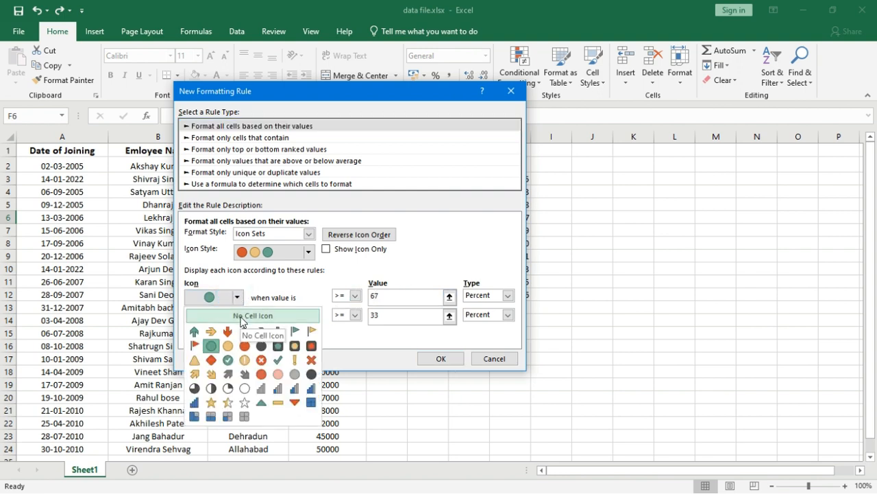
pyautogui.click(238, 297)
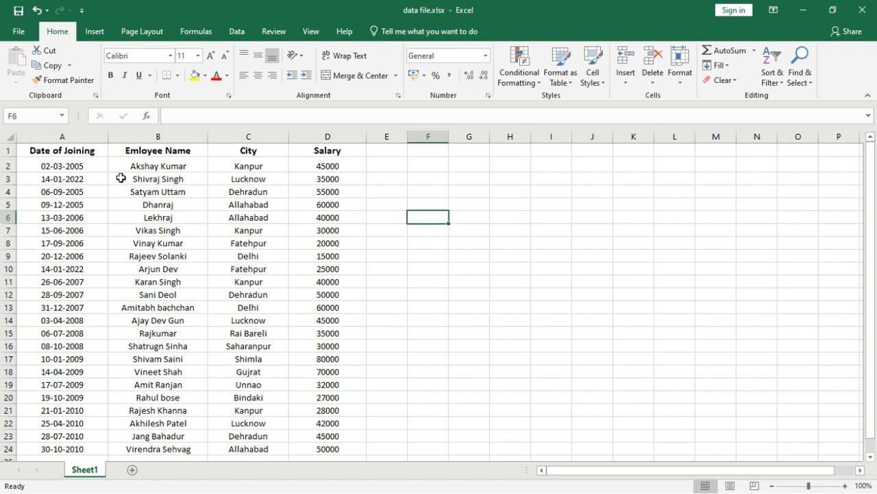
# Start a new formula-based conditional formatting rule for the joining dates in A2:A24
pyautogui.moveTo(99, 166); pyautogui.dragTo(88, 449)
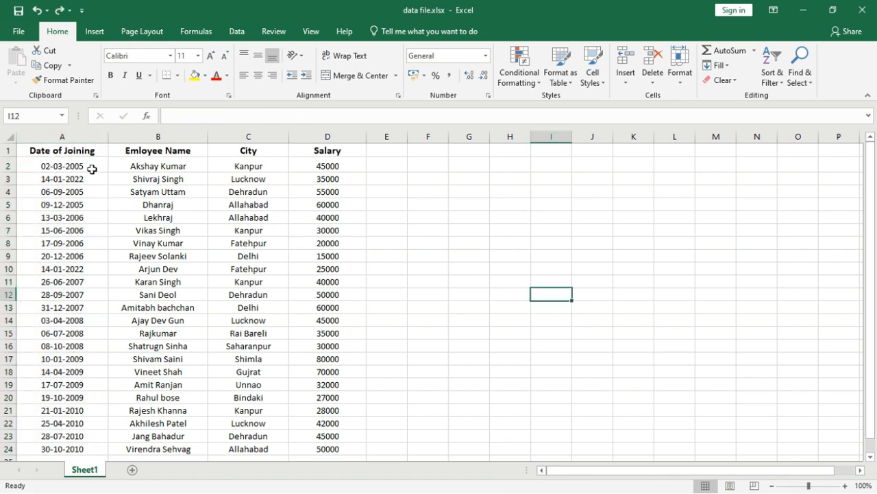
pyautogui.moveTo(91, 169); pyautogui.dragTo(84, 451)
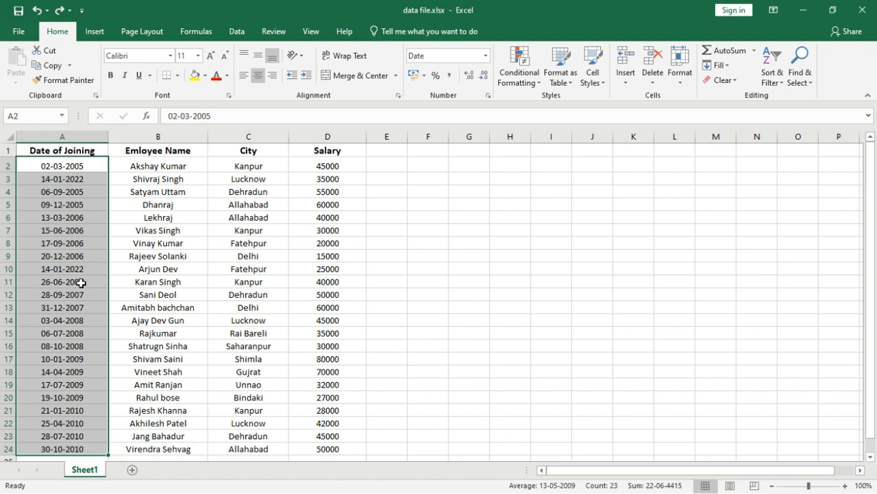
pyautogui.click(521, 80)
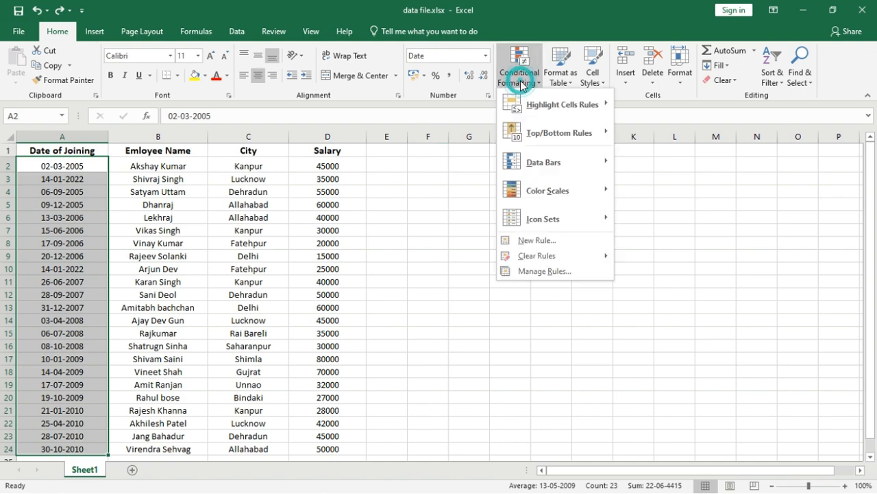
pyautogui.click(535, 242)
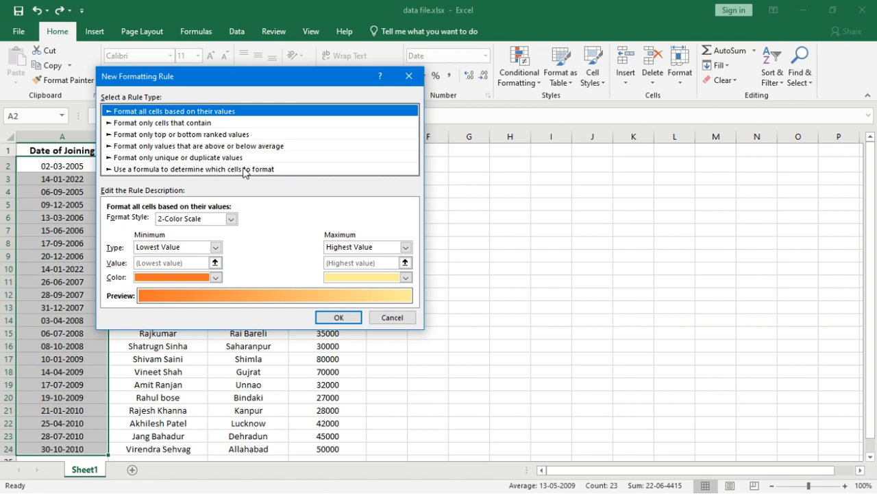
pyautogui.click(239, 169)
pyautogui.moveTo(243, 73); pyautogui.dragTo(498, 103)
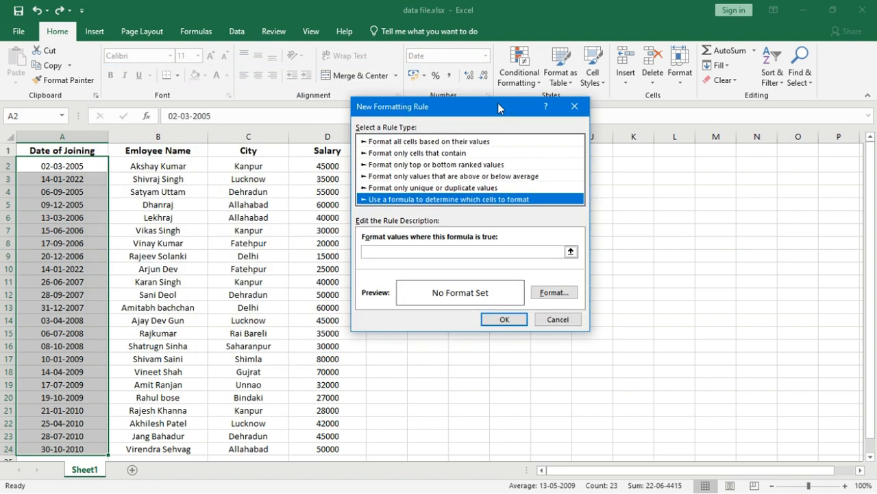
# Enter the rule formula =year(A2)> 2007, with A2 as a relative reference
pyautogui.click(413, 252)
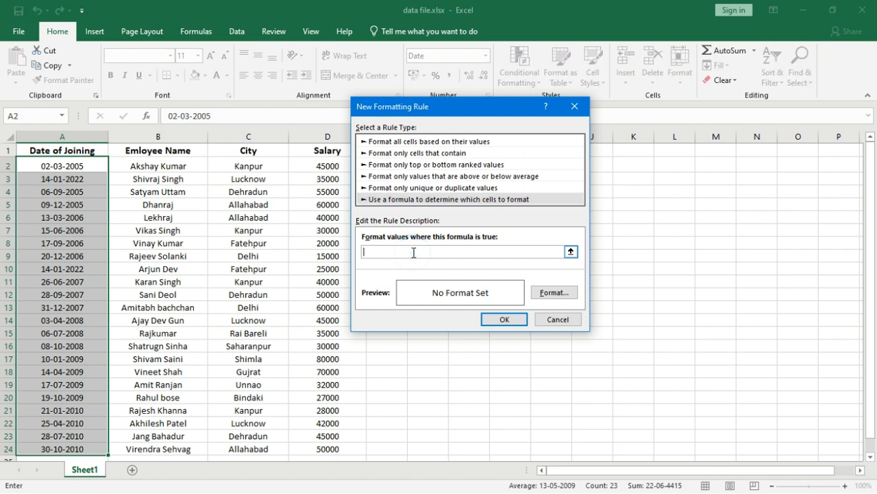
pyautogui.write('=year(')
pyautogui.press('BackSpace')
pyautogui.click(73, 164)
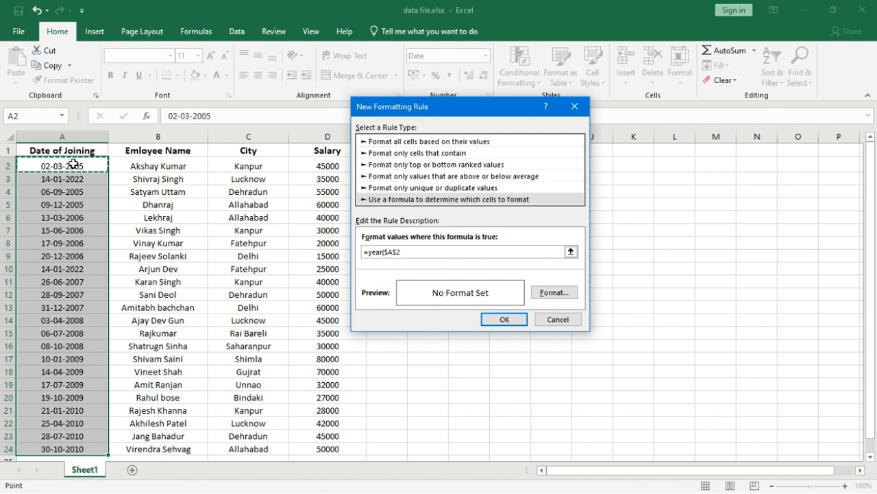
pyautogui.press('F4')
pyautogui.press('F4')
pyautogui.press('F4')
pyautogui.write(')')
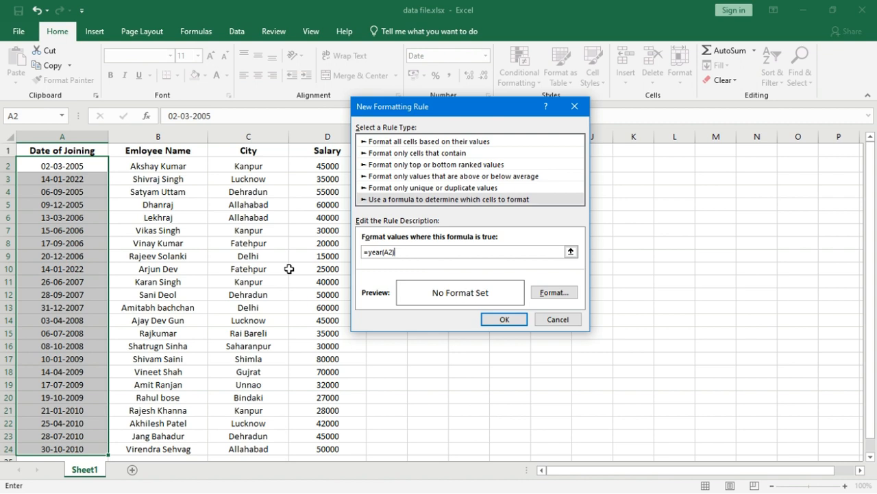
pyautogui.write('> 2007')
# Give the joining-date rule an orange fill and apply it to the selected dates
pyautogui.click(553, 292)
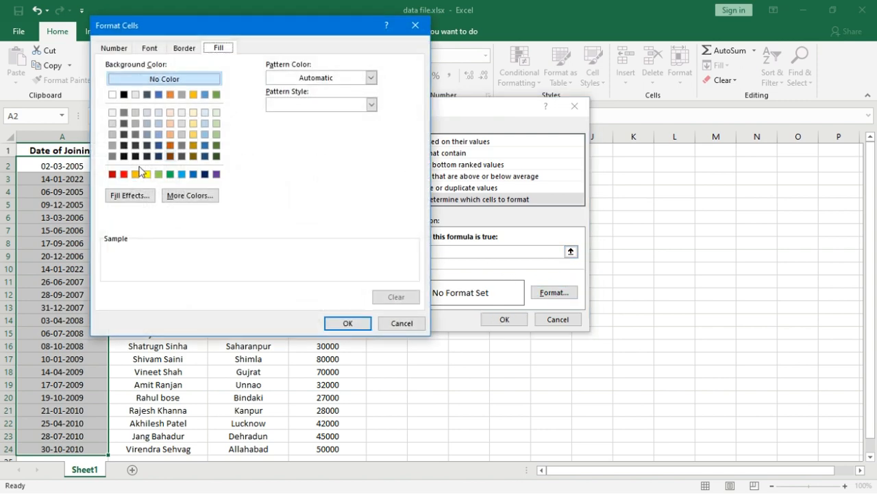
pyautogui.click(136, 175)
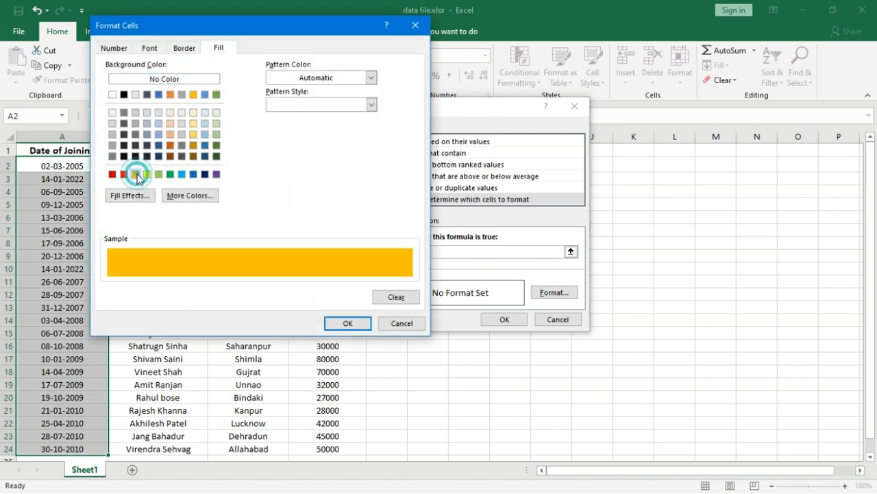
pyautogui.click(348, 322)
pyautogui.click(502, 319)
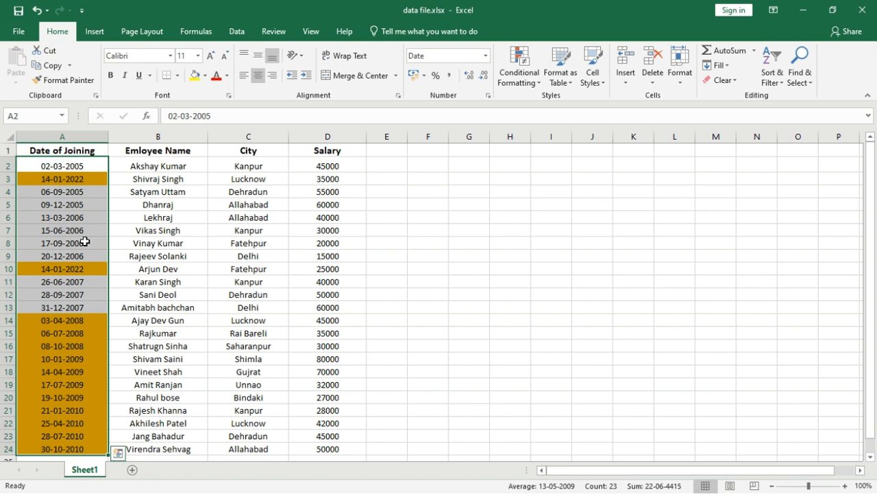
pyautogui.click(509, 204)
# Start a new formula-based conditional formatting rule for the cities in C2:C24
pyautogui.moveTo(249, 166); pyautogui.dragTo(237, 448)
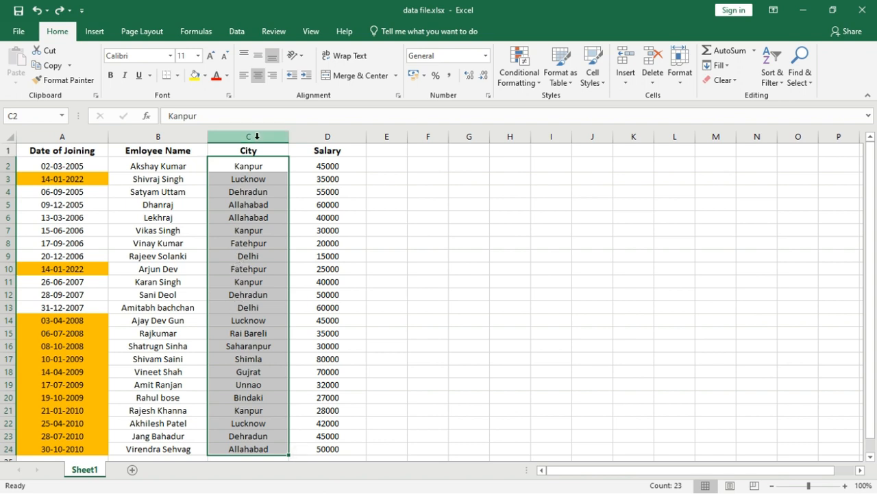
pyautogui.click(525, 87)
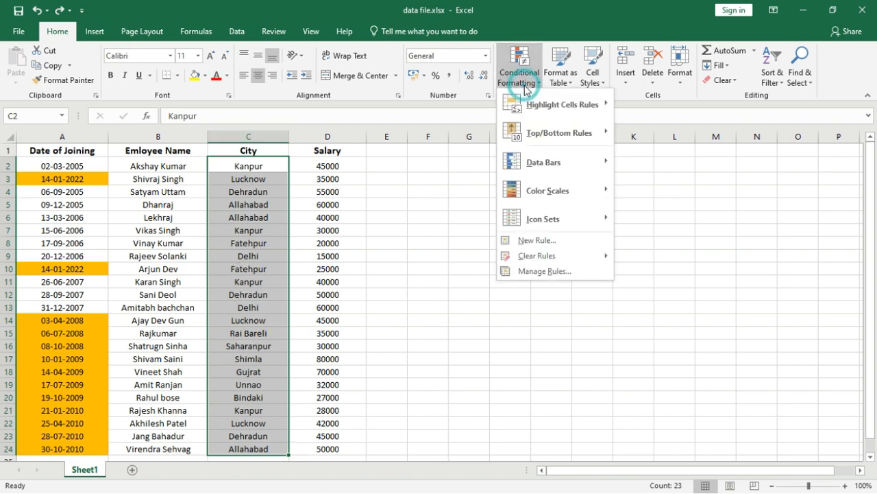
pyautogui.click(533, 240)
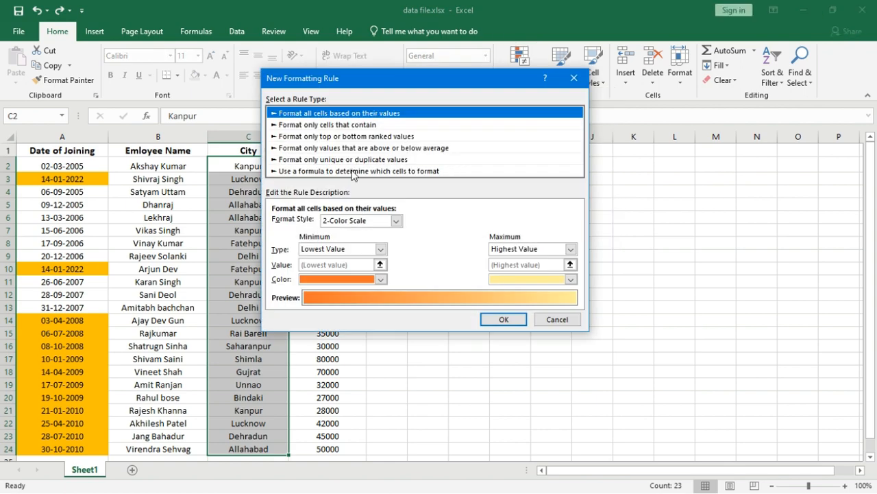
pyautogui.click(353, 170)
pyautogui.moveTo(377, 85); pyautogui.dragTo(517, 76)
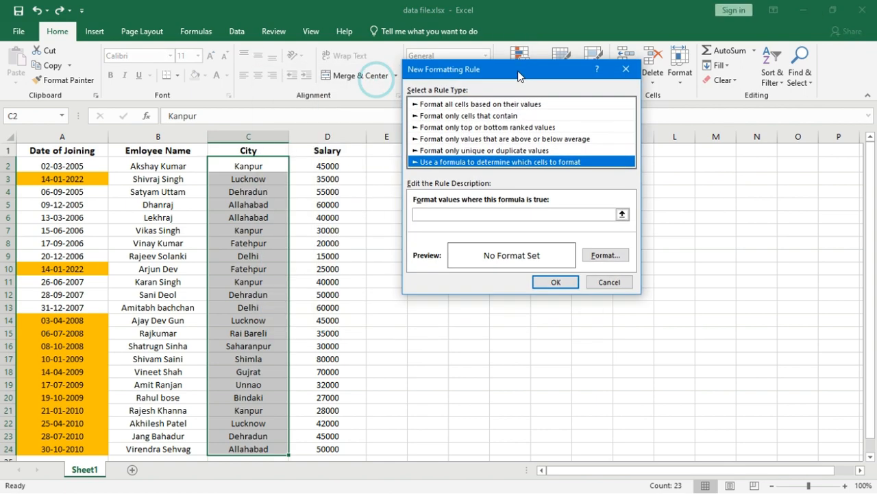
pyautogui.click(437, 220)
pyautogui.click(439, 215)
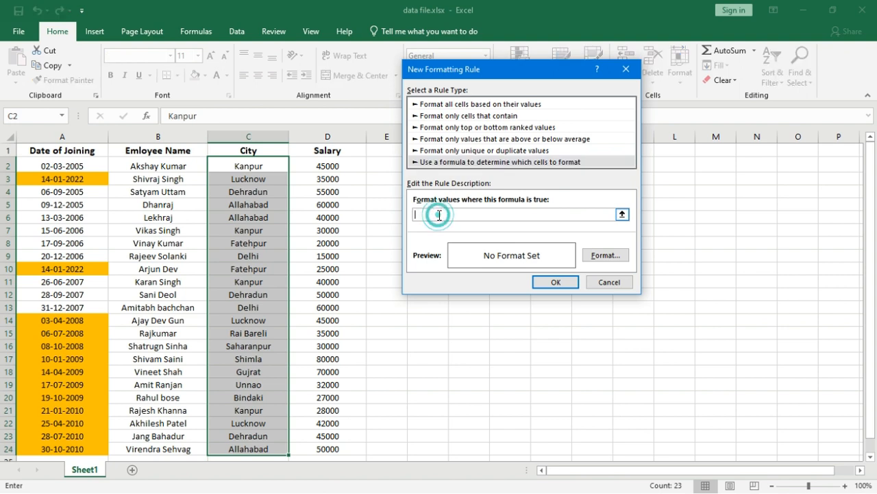
# Enter the rule formula =left(C2,1)="K", with C2 as a relative reference
pyautogui.write('=')
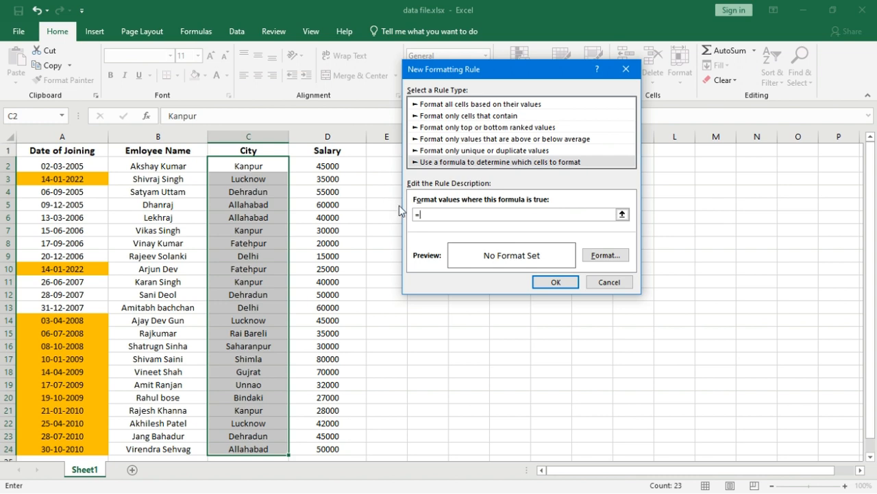
pyautogui.write('left(')
pyautogui.click(272, 164)
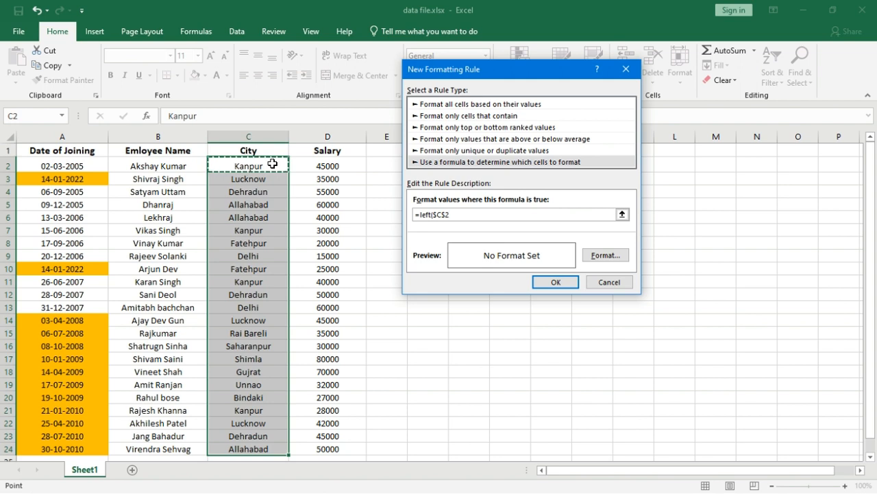
pyautogui.press('F4')
pyautogui.press('F4')
pyautogui.press('F4')
pyautogui.write(',1')
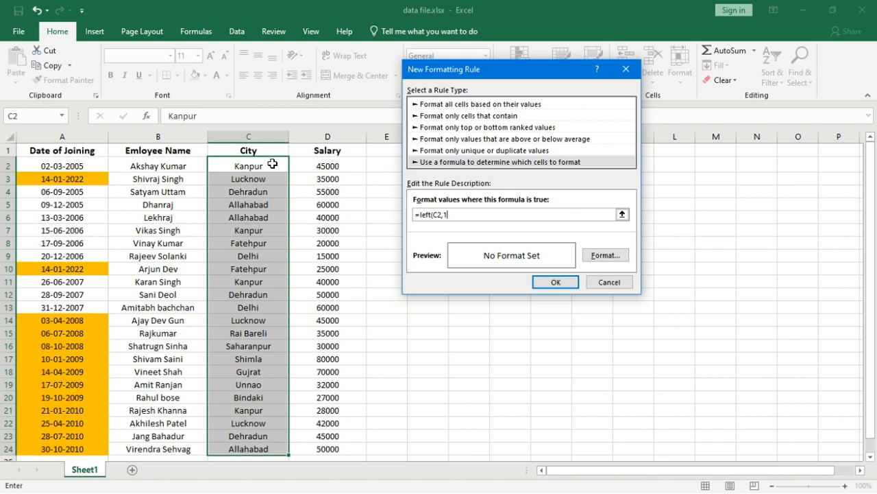
pyautogui.write(')="K"')
# Give the city rule an orange fill and apply it to the selected cells
pyautogui.click(591, 255)
pyautogui.click(300, 176)
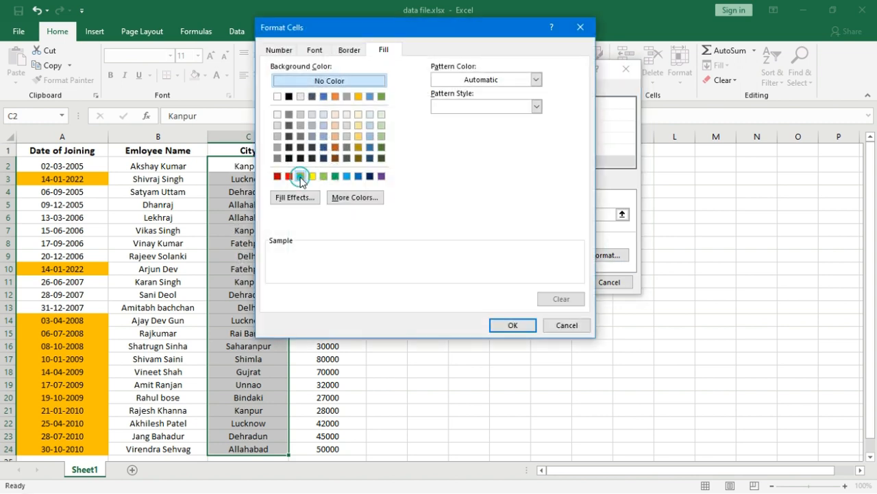
pyautogui.click(513, 325)
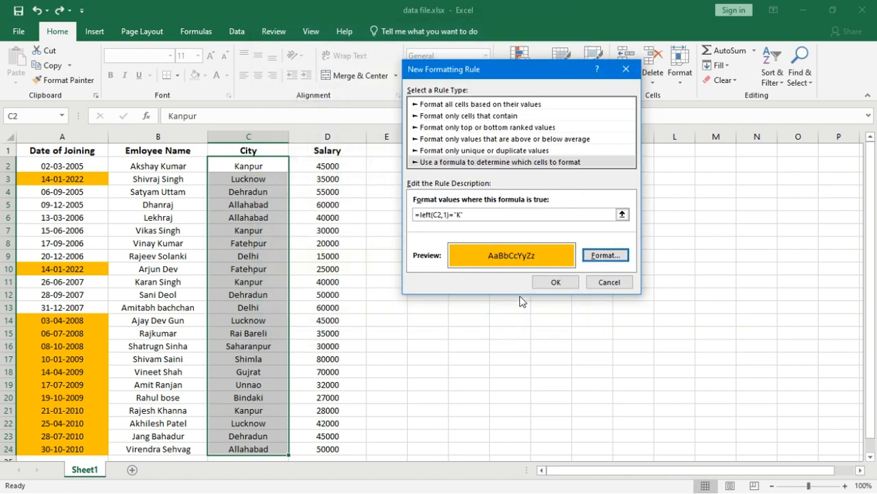
pyautogui.click(554, 282)
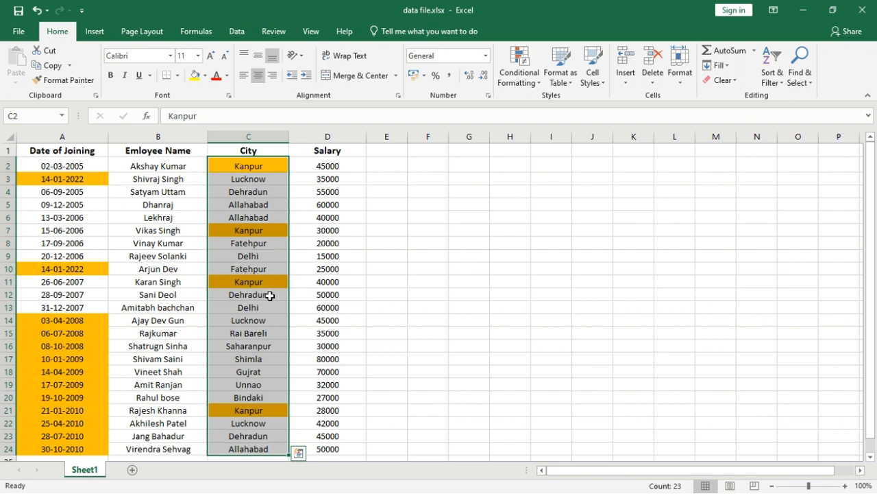
pyautogui.click(302, 295)
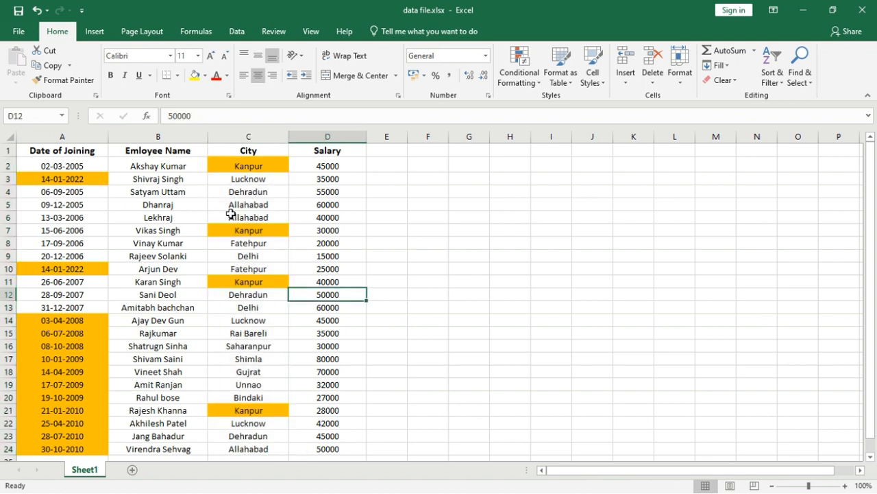
# Clear the conditional formatting rules from the employee data in A2:D24
pyautogui.click(62, 178)
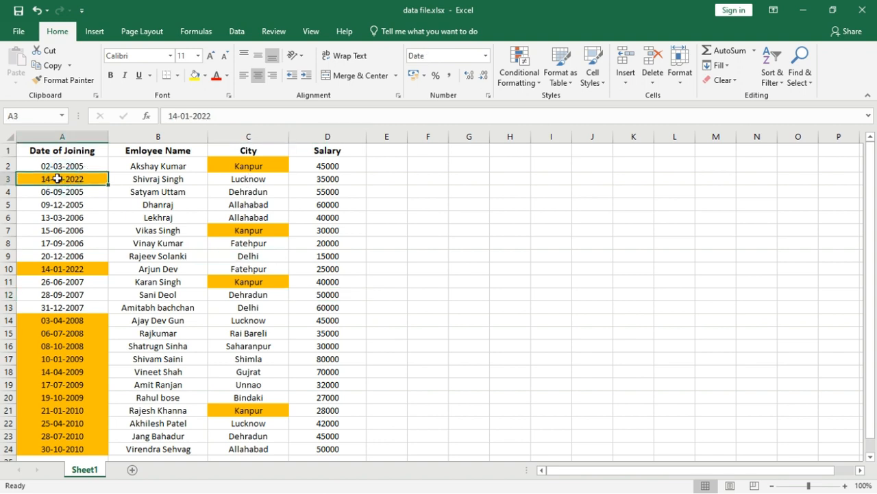
pyautogui.moveTo(60, 177); pyautogui.dragTo(316, 177)
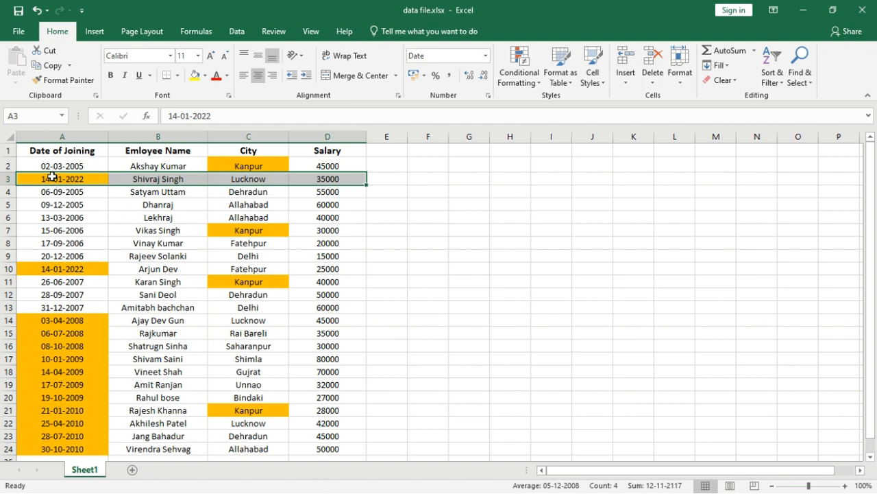
pyautogui.moveTo(52, 166); pyautogui.dragTo(310, 446)
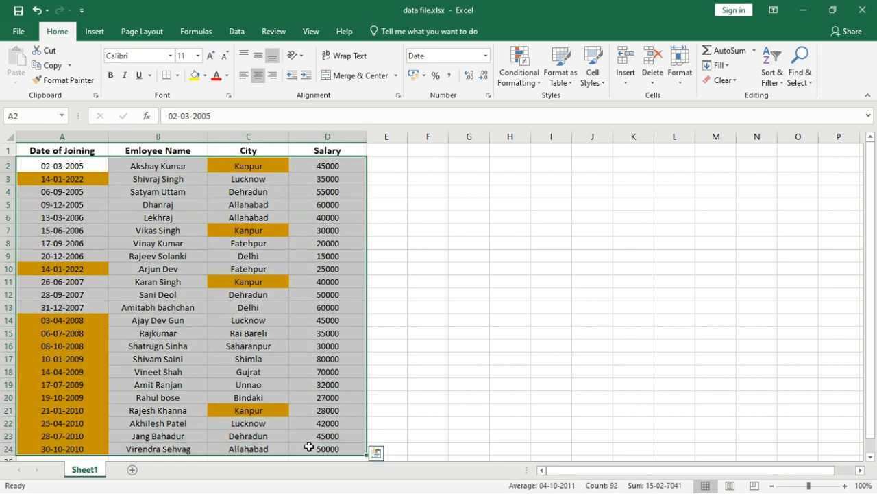
pyautogui.click(515, 81)
pyautogui.moveTo(544, 255)
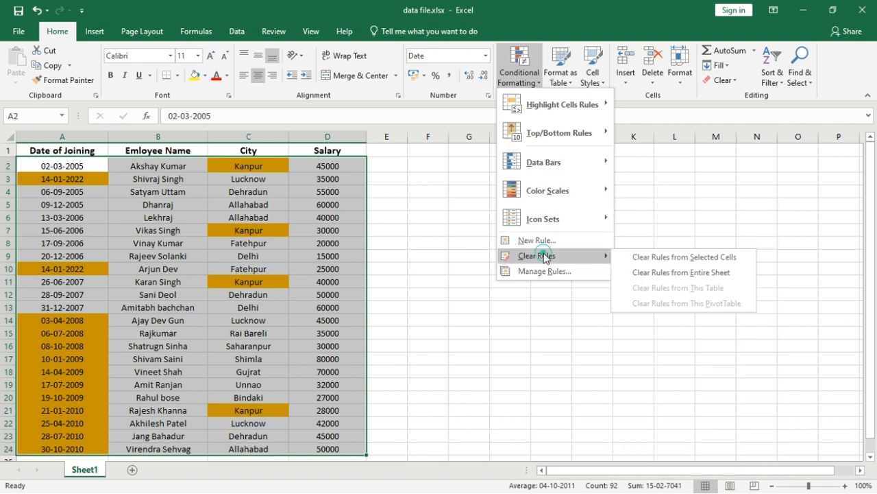
pyautogui.click(667, 257)
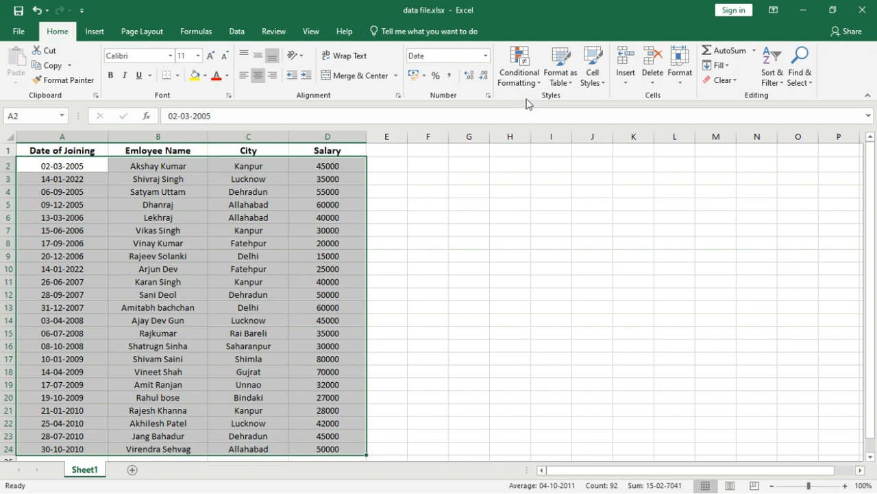
# Start a new formula-based conditional formatting rule for the full data rows in A2:D24
pyautogui.click(522, 76)
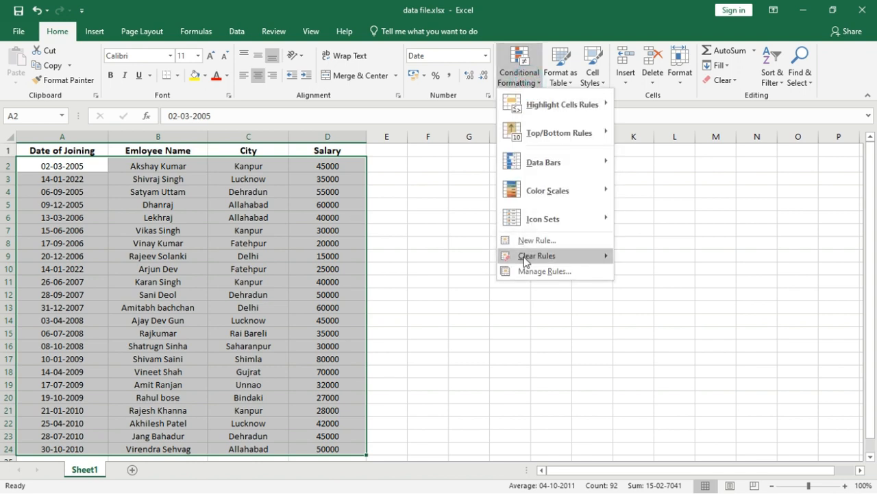
pyautogui.click(531, 240)
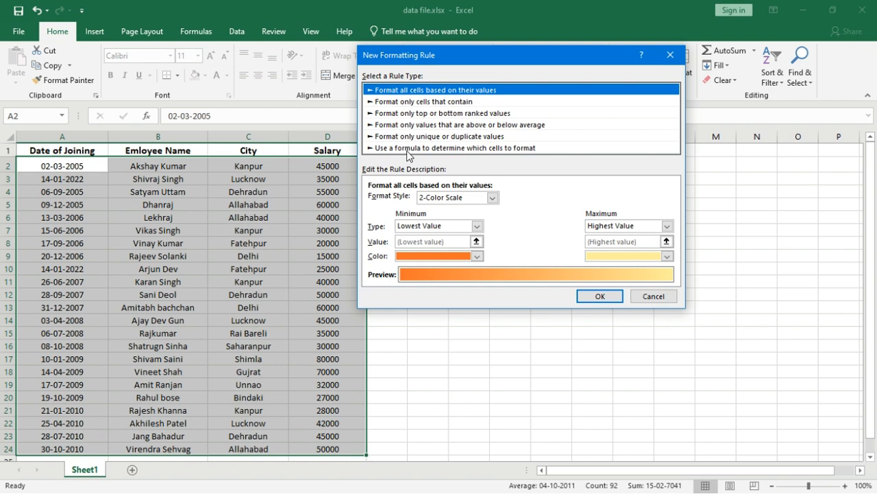
pyautogui.click(409, 147)
pyautogui.click(401, 199)
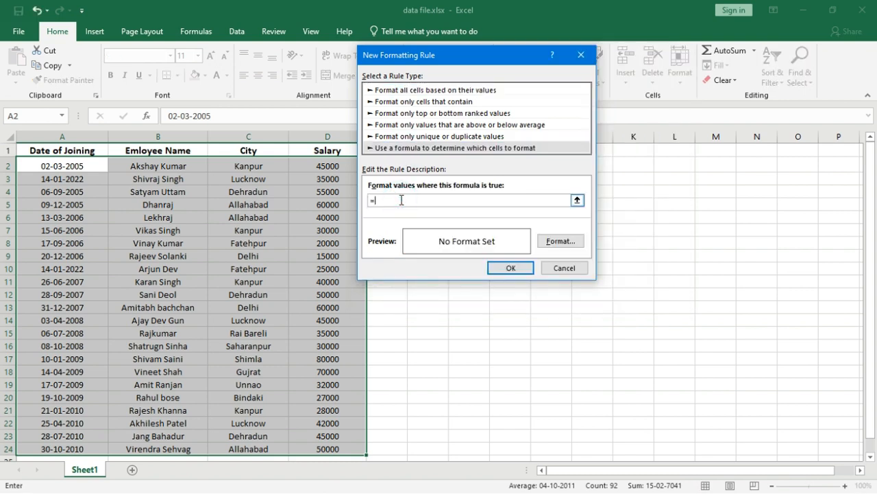
# Enter the rule formula =year($A2)>2007, with only column A locked in the reference
pyautogui.write('=year(')
pyautogui.click(72, 166)
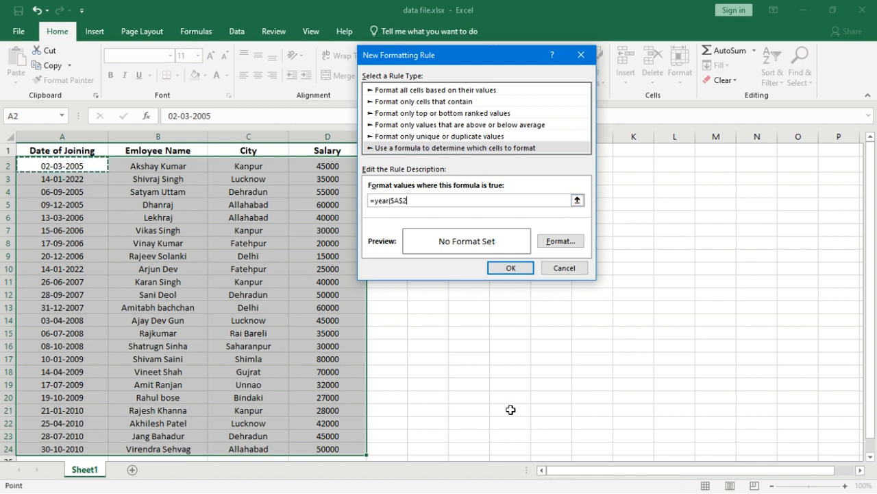
pyautogui.press('F4')
pyautogui.press('F4')
pyautogui.write(')>2007')
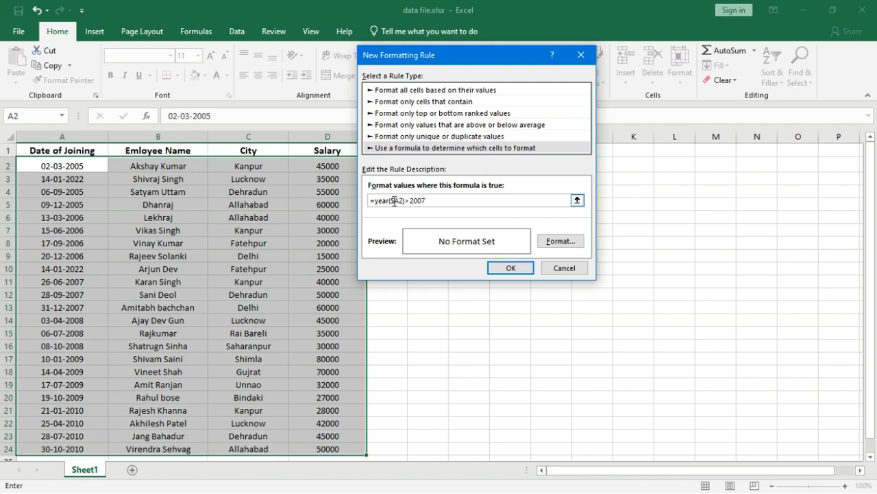
# Give the row-highlighting rule an orange fill and apply it to the selected data
pyautogui.click(561, 241)
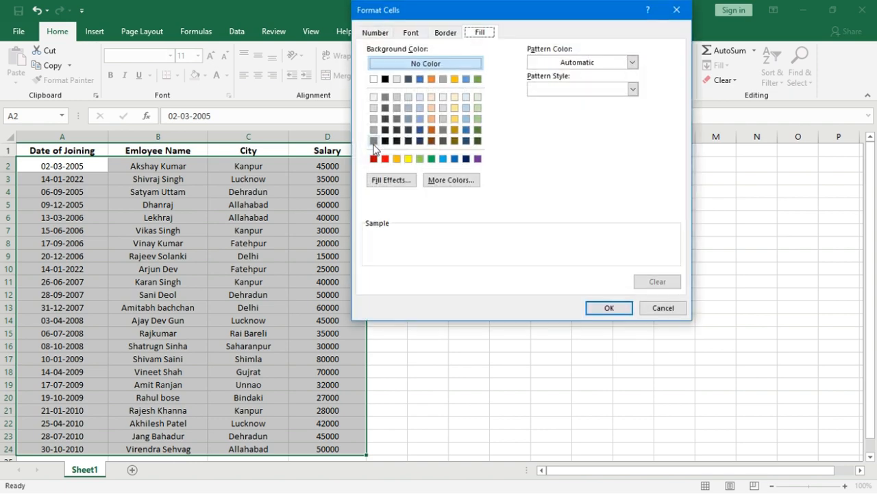
pyautogui.click(397, 158)
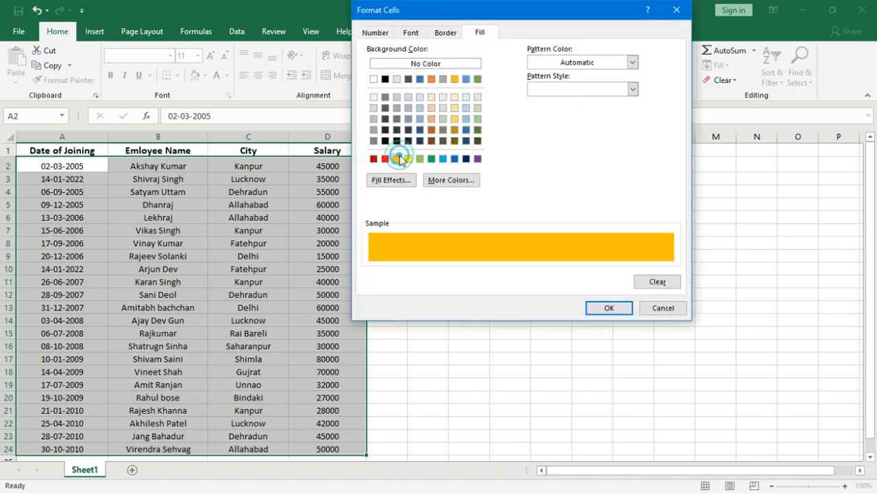
pyautogui.click(609, 308)
pyautogui.click(519, 268)
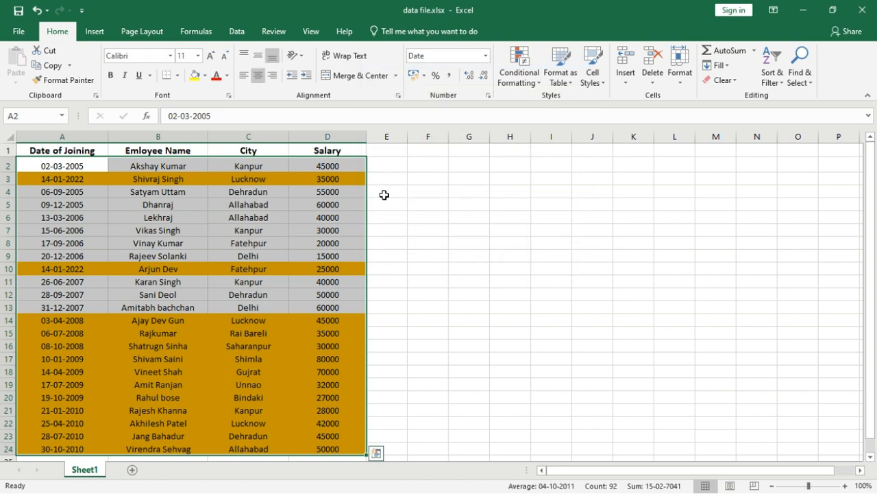
# Clear the row-highlighting rule from the selected cells A2:D24
pyautogui.click(525, 65)
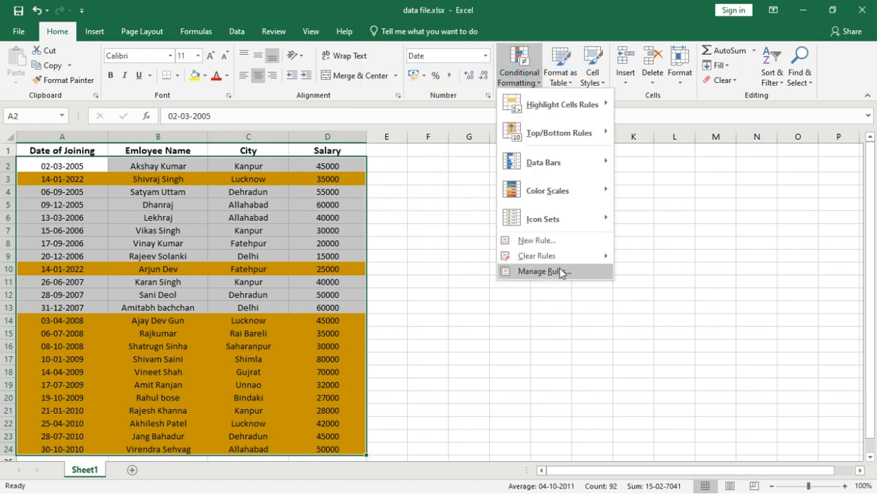
pyautogui.moveTo(562, 255)
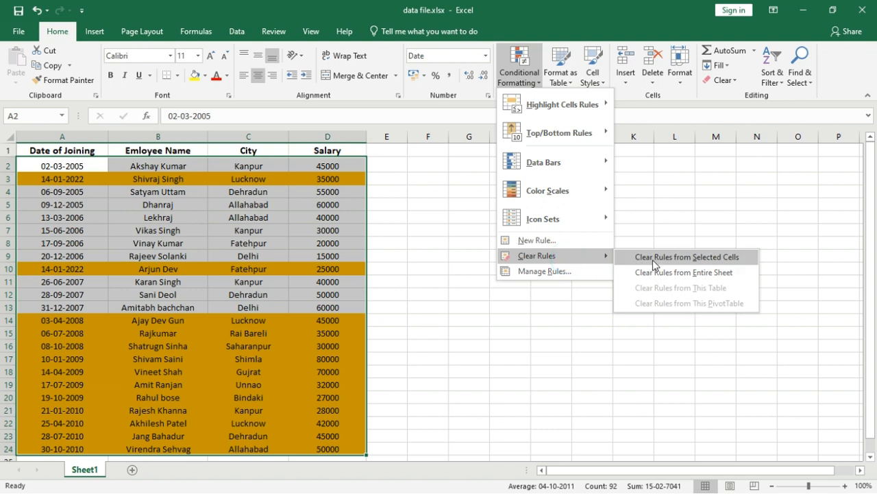
pyautogui.click(653, 260)
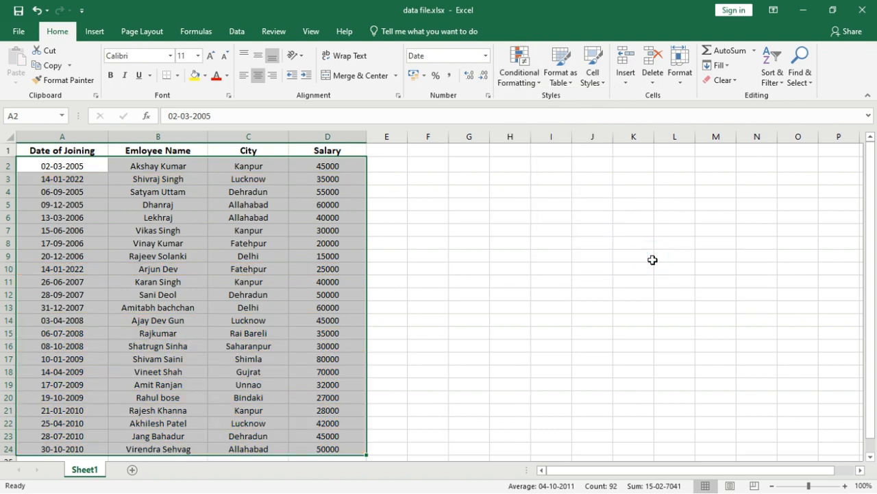
pyautogui.click(253, 241)
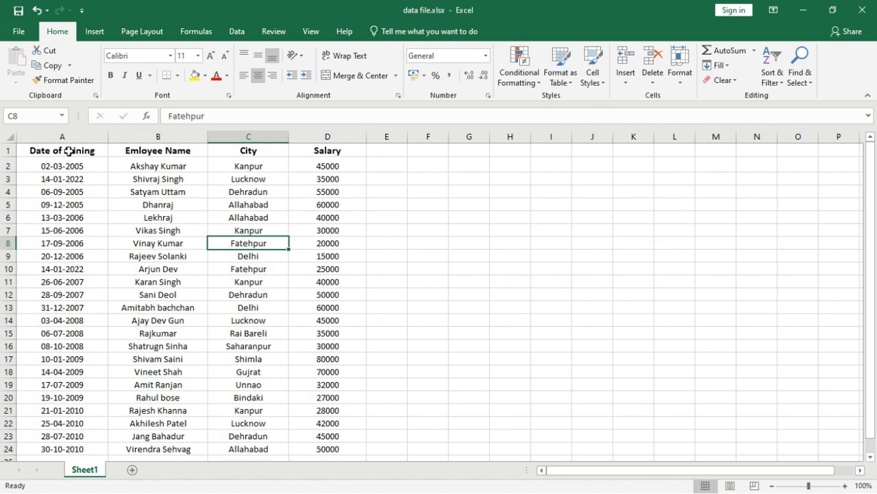
# Create a formula-based conditional formatting rule for A1:D24 with the formula =A$1="city", locking only the row in the reference
pyautogui.moveTo(68, 151); pyautogui.dragTo(322, 449)
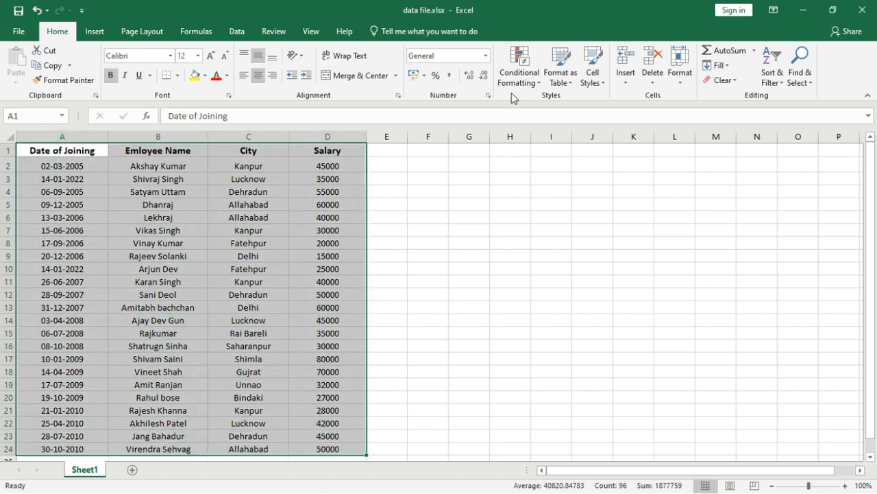
pyautogui.click(519, 74)
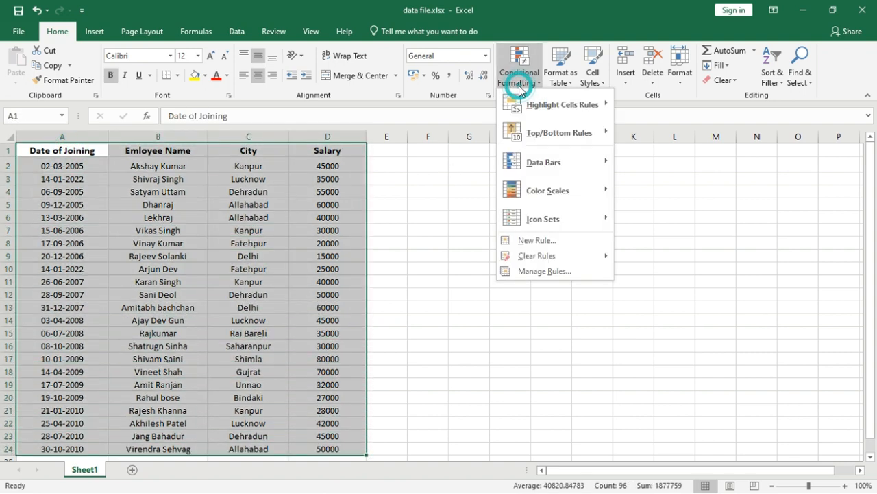
pyautogui.click(534, 241)
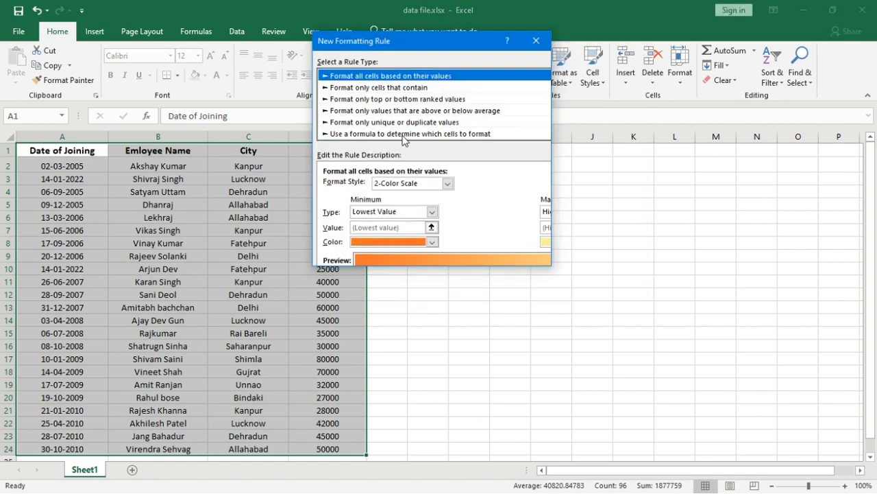
pyautogui.click(403, 135)
pyautogui.click(374, 187)
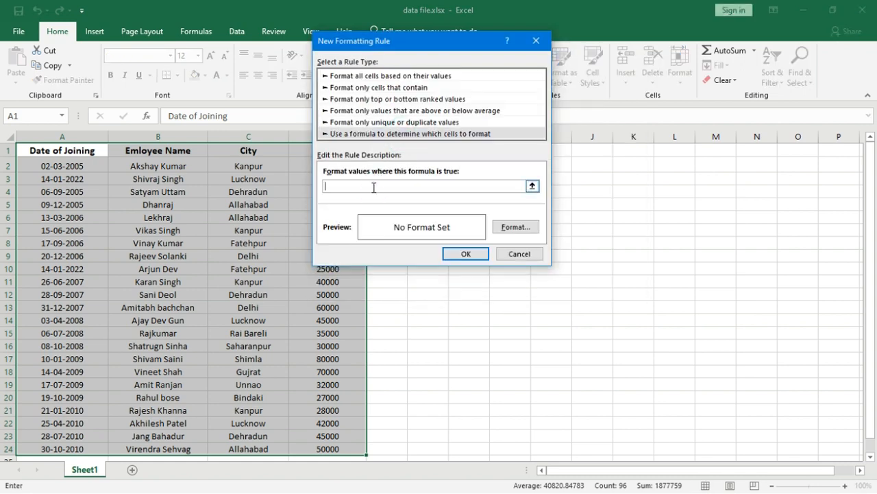
pyautogui.write('=')
pyautogui.click(52, 148)
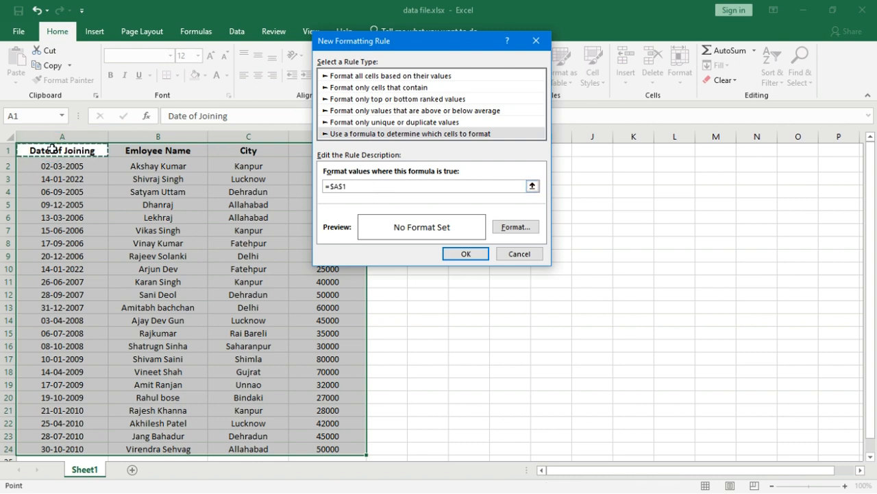
pyautogui.press('F4')
pyautogui.write('="city')
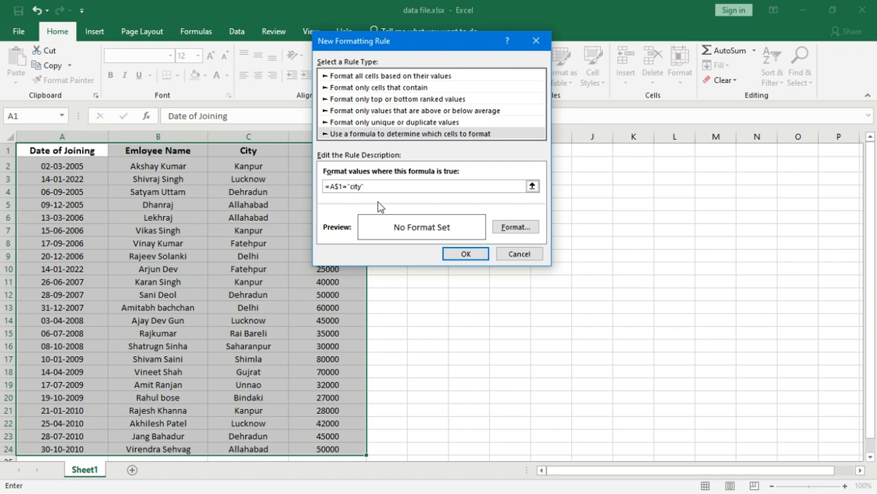
# Give the city column rule an orange fill and apply it to the selected table
pyautogui.click(512, 227)
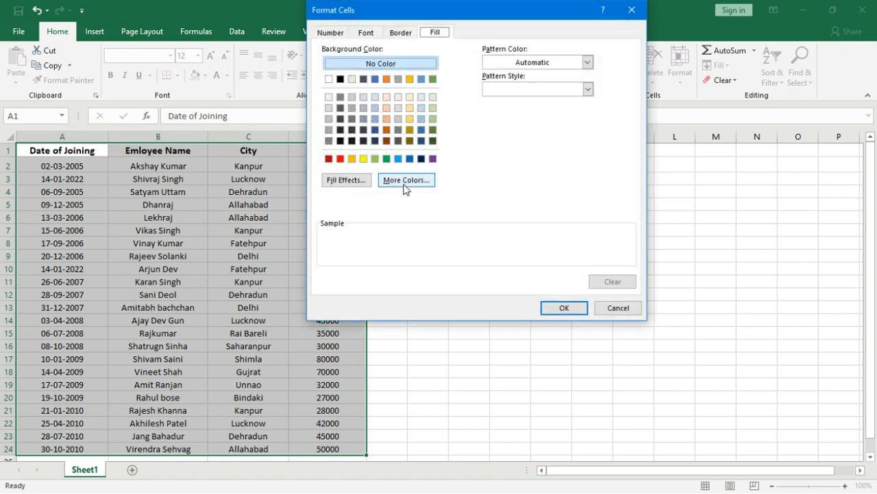
pyautogui.click(352, 159)
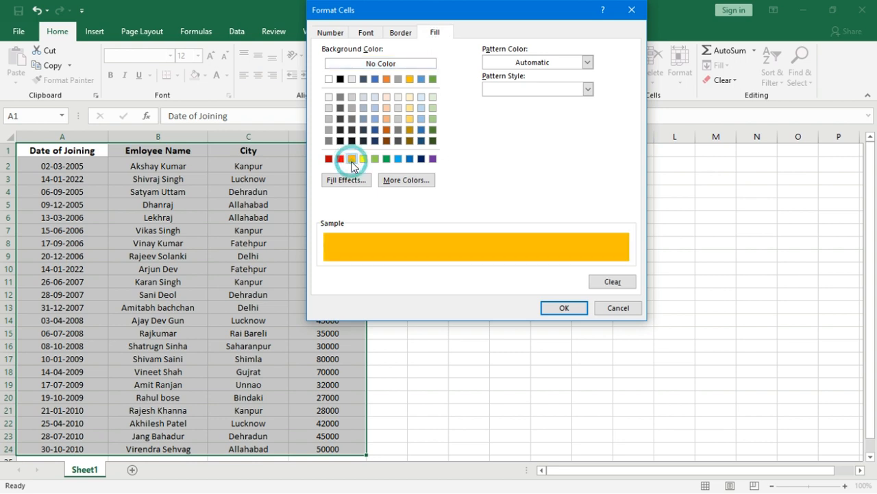
pyautogui.click(562, 306)
pyautogui.click(482, 256)
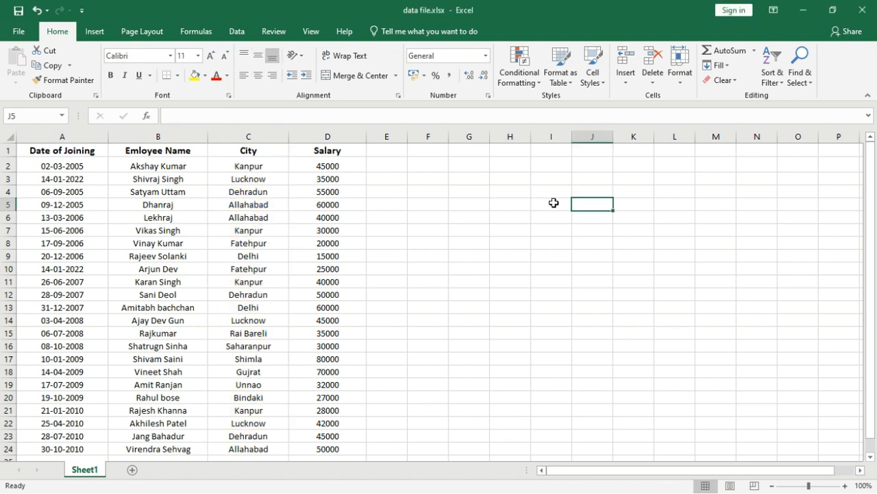
# Enter the label year in J5 and column name in M5, and widen column M to fit its text
pyautogui.write('year')
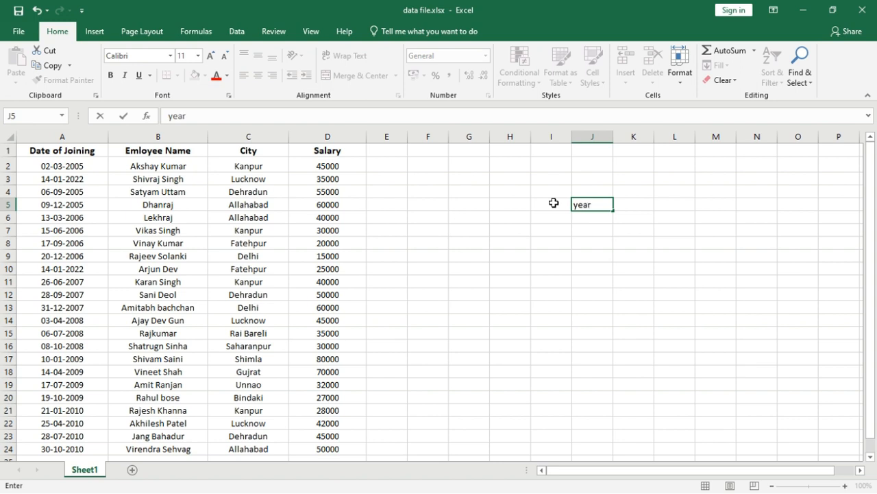
pyautogui.click(718, 206)
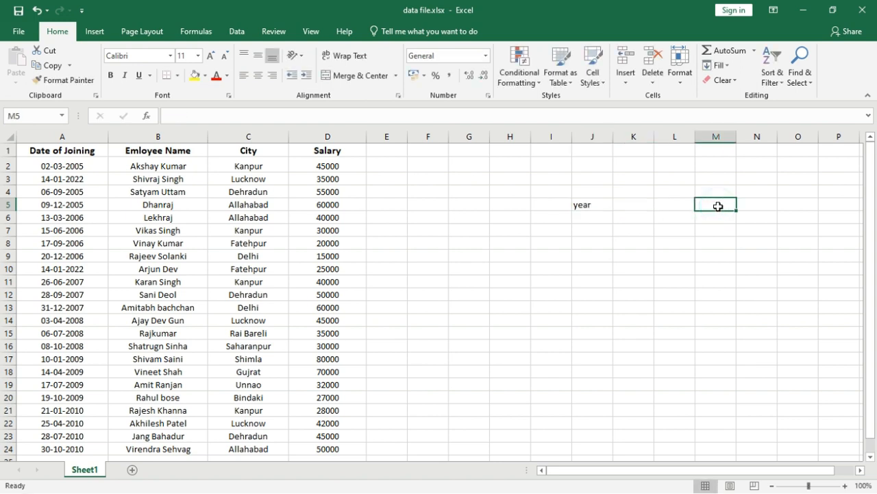
pyautogui.write('column n')
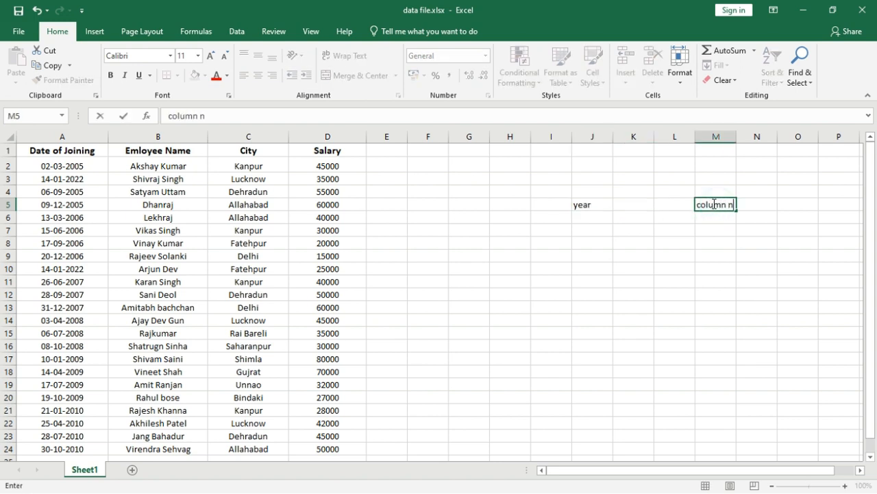
pyautogui.write('ame')
pyautogui.press('Return')
pyautogui.doubleClick(736, 136)
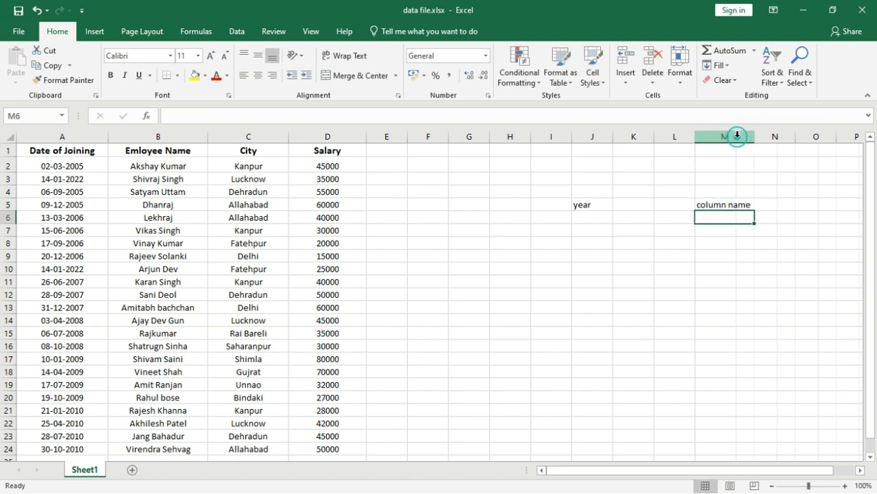
# Enter 2007 in J6 as the year criterion
pyautogui.click(594, 219)
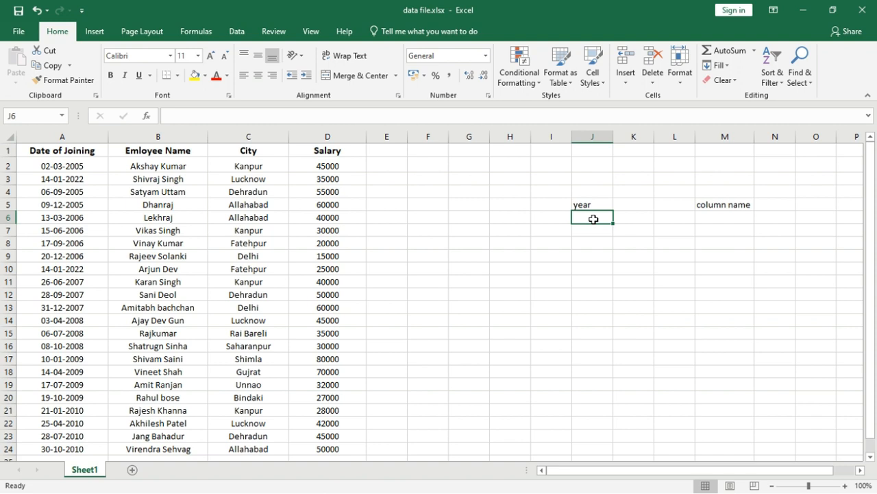
pyautogui.write('200')
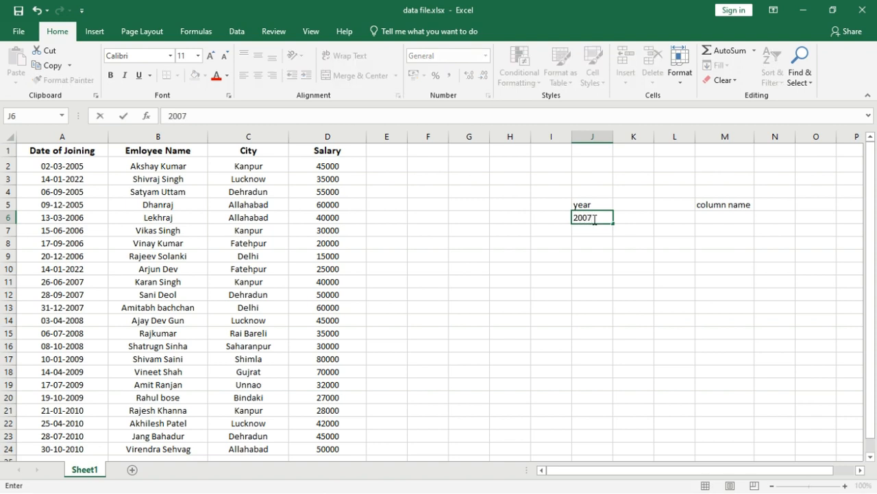
pyautogui.write('7')
pyautogui.press('Return')
# Create a formula-based conditional formatting rule for A1:D24 with =year($A2)>$J$6, referencing the year criterion cell
pyautogui.moveTo(82, 151); pyautogui.dragTo(321, 446)
pyautogui.click(525, 77)
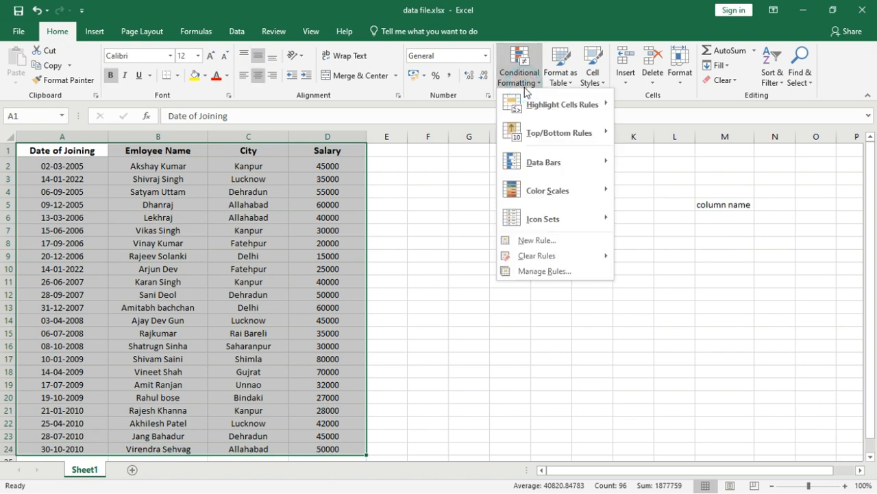
pyautogui.click(530, 239)
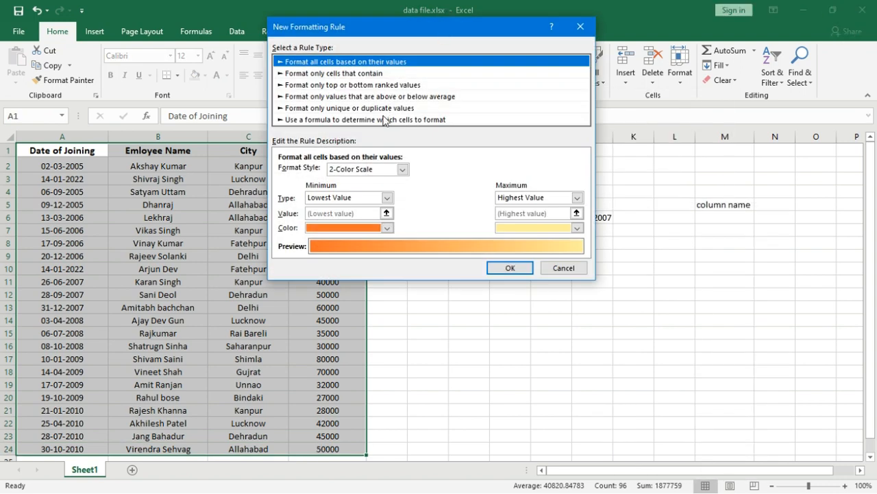
pyautogui.click(385, 120)
pyautogui.moveTo(404, 22); pyautogui.dragTo(382, 26)
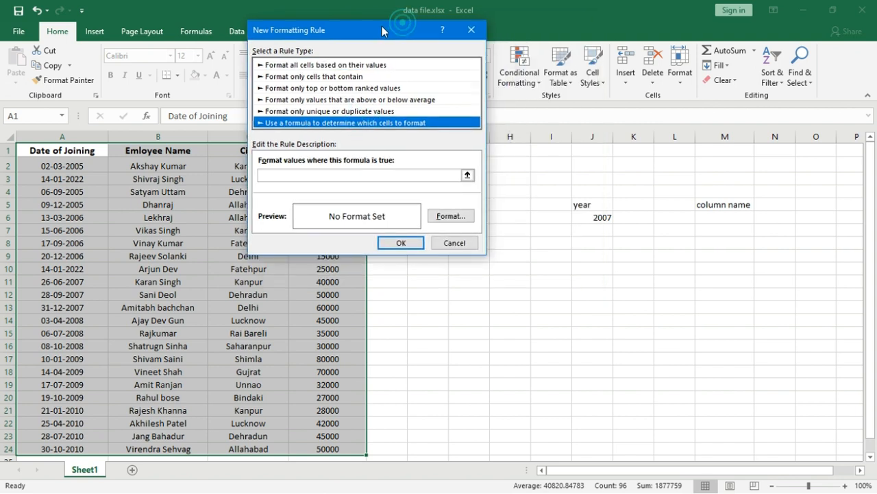
pyautogui.click(322, 173)
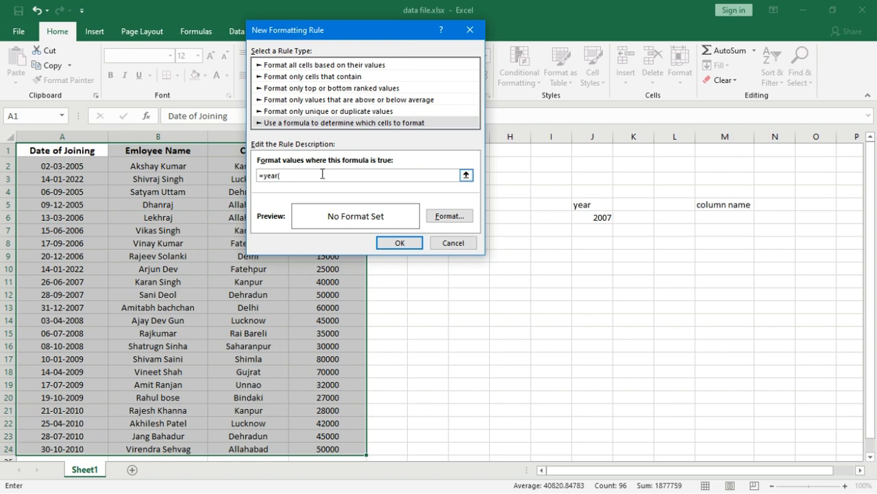
pyautogui.click(93, 167)
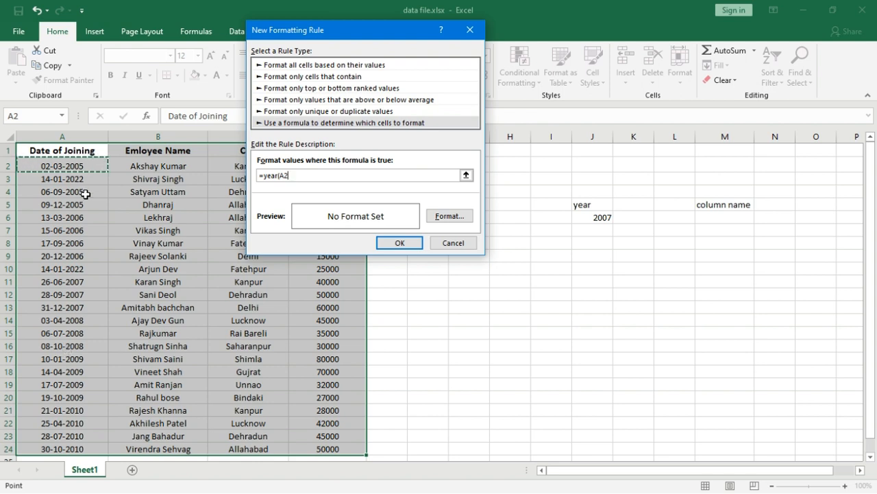
pyautogui.press('F4')
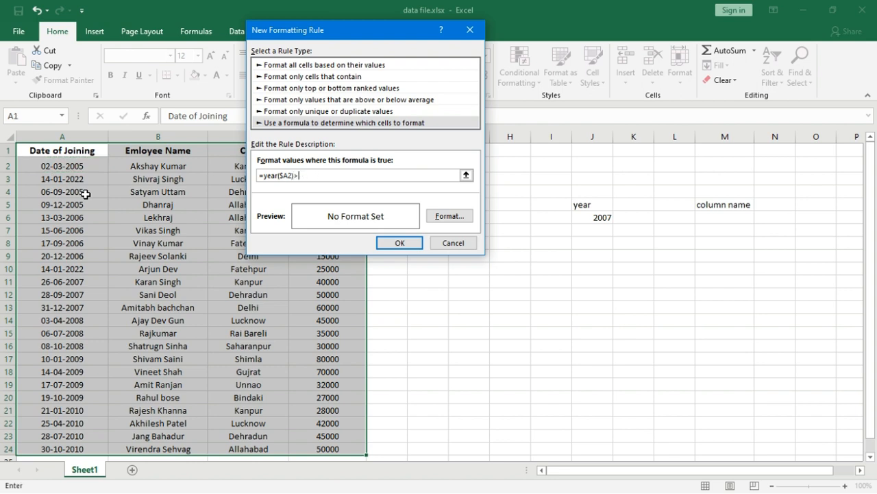
pyautogui.click(588, 221)
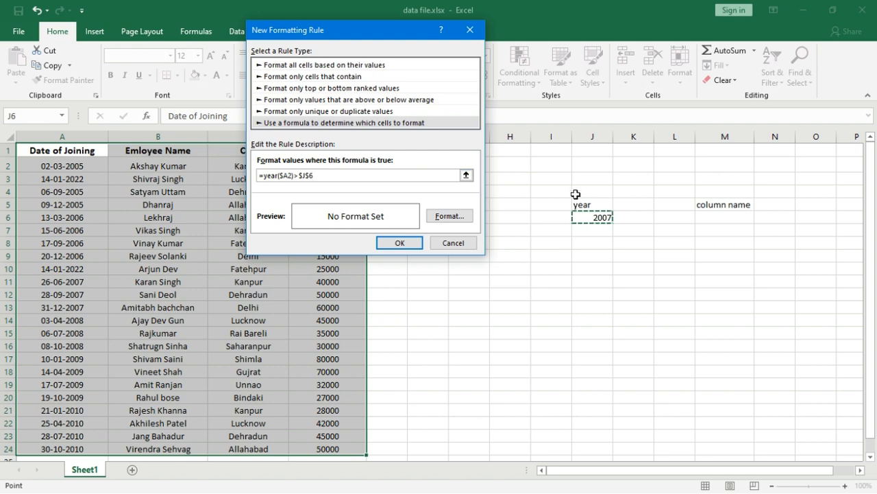
# Give the year criterion rule a green fill, apply it to the table and deselect the range
pyautogui.click(444, 218)
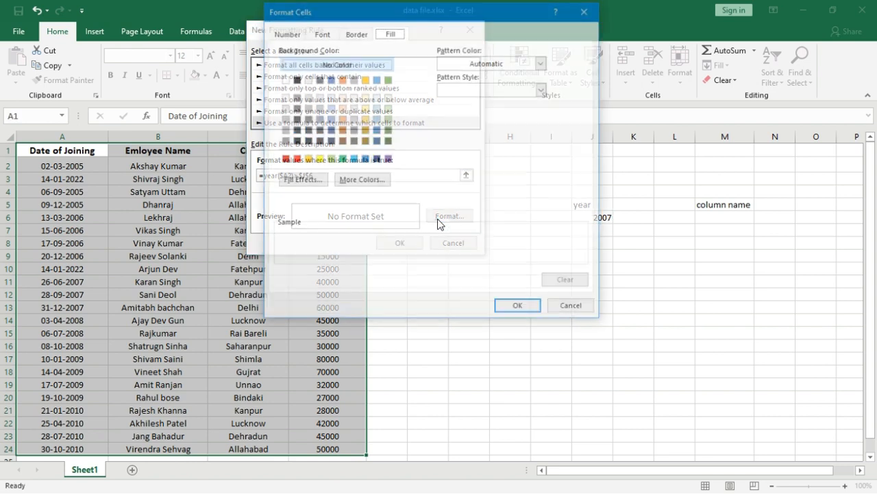
pyautogui.click(342, 158)
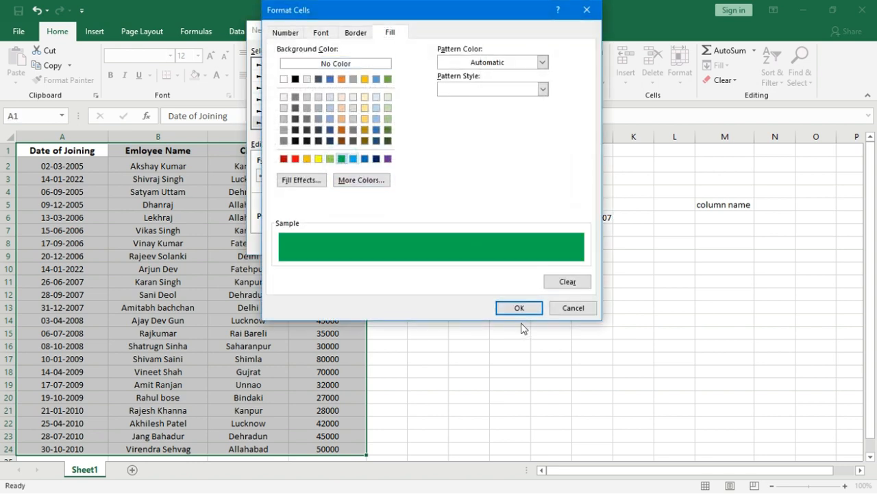
pyautogui.click(520, 308)
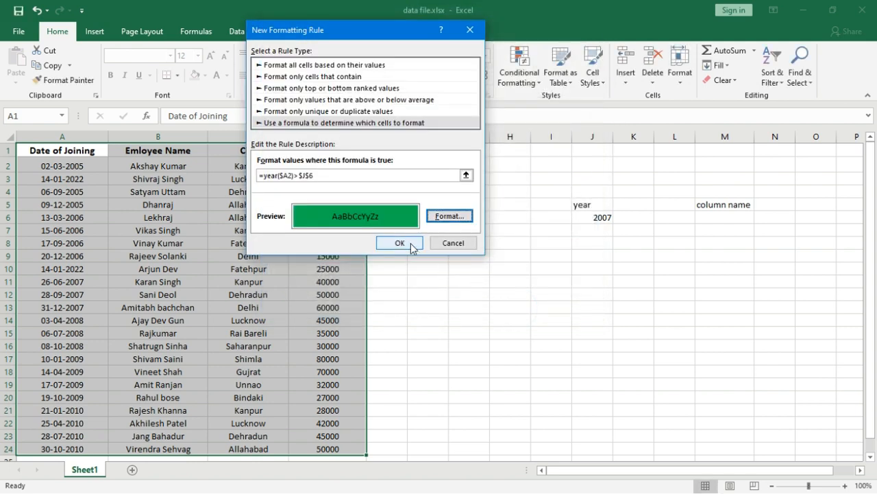
pyautogui.click(410, 243)
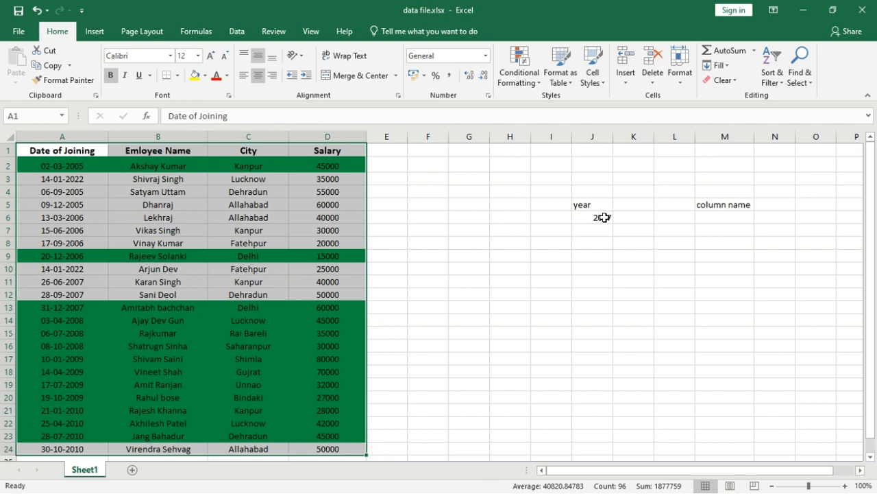
pyautogui.click(562, 277)
# Change the year criterion in J6 to 2008
pyautogui.click(600, 218)
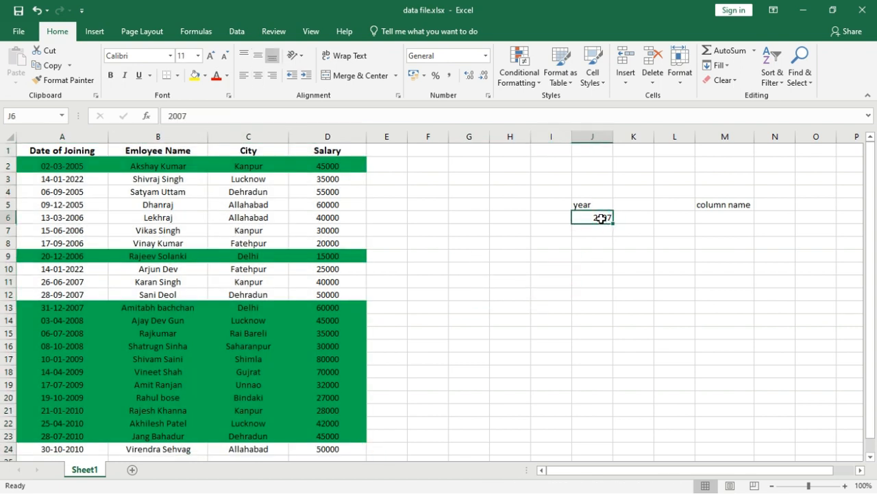
pyautogui.write('2')
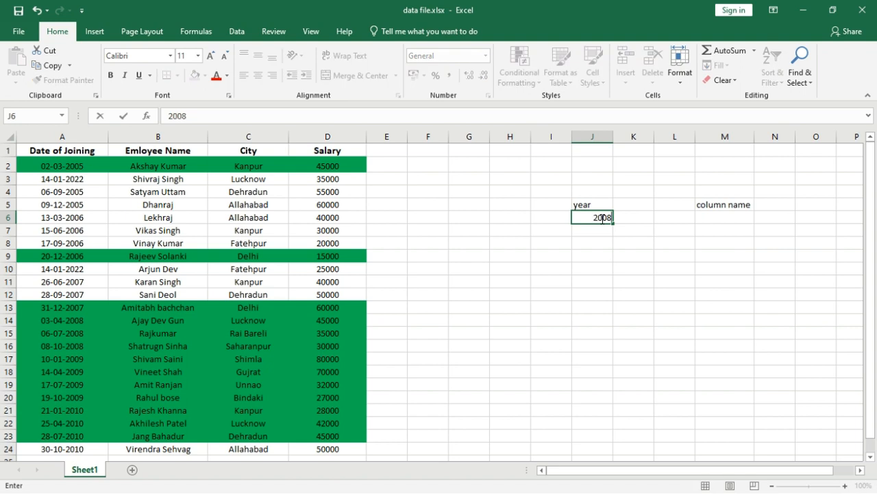
pyautogui.press('Return')
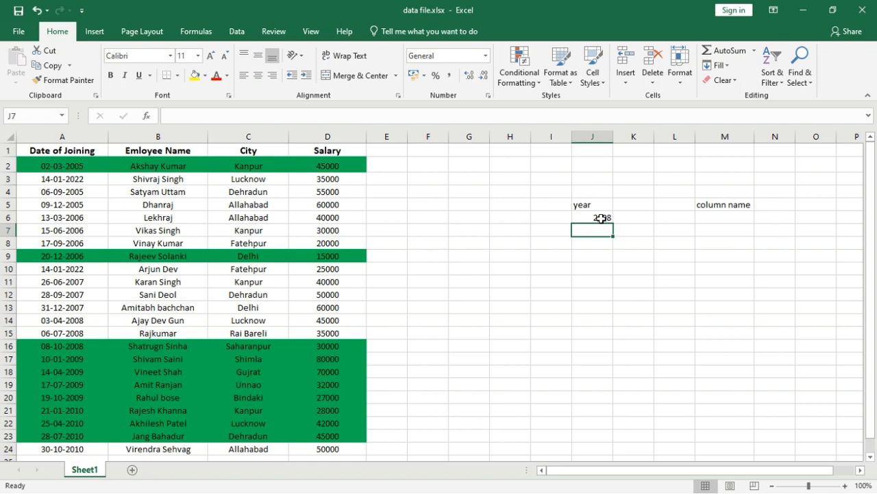
# Change the year criterion in J6 to 2009
pyautogui.click(601, 218)
pyautogui.write('2')
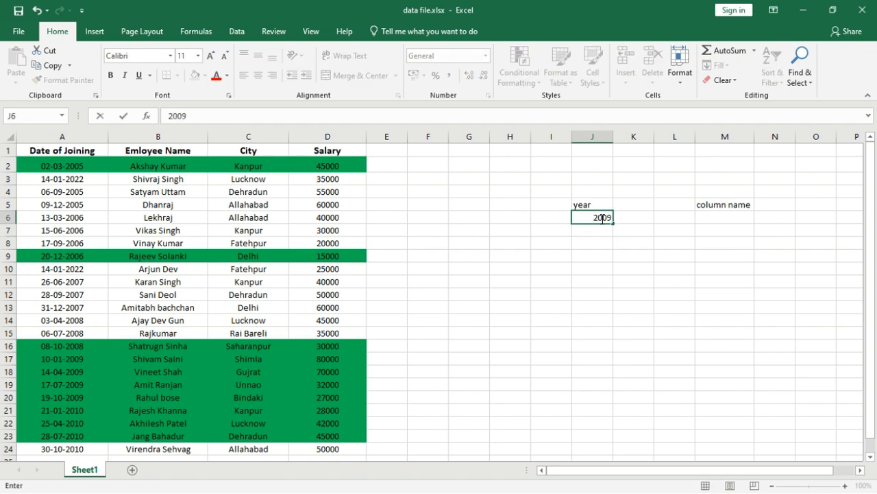
pyautogui.press('Return')
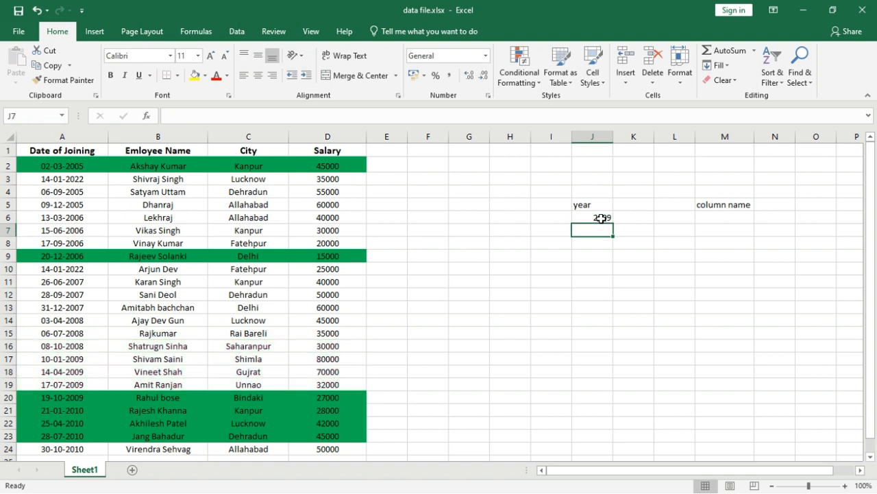
pyautogui.click(601, 218)
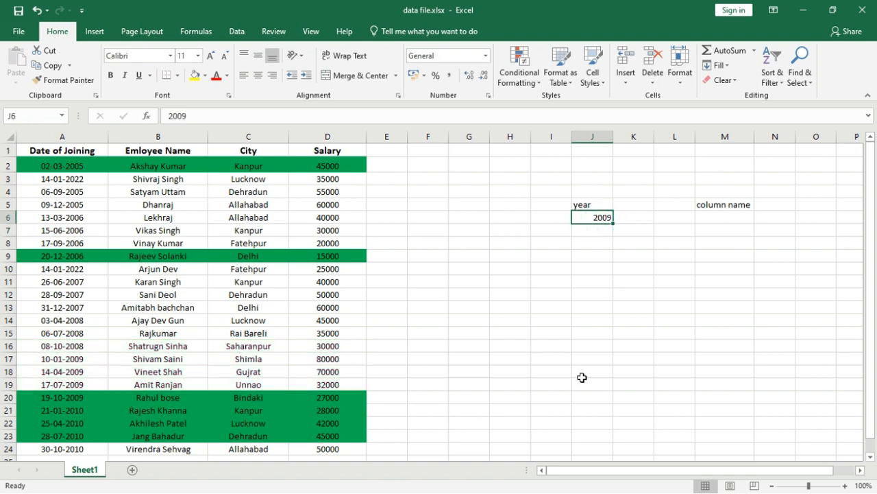
pyautogui.click(428, 204)
# Clear the conditional formatting rules from the selected table range A1:D24
pyautogui.moveTo(68, 150); pyautogui.dragTo(321, 445)
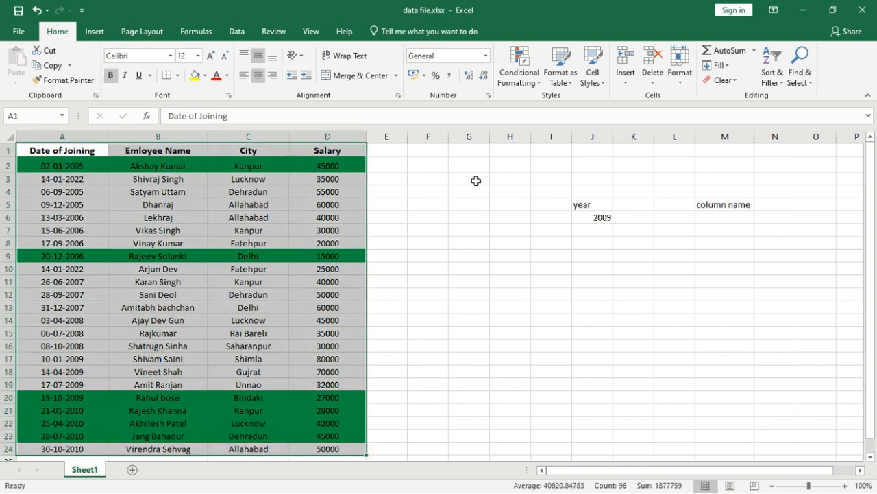
pyautogui.click(523, 77)
pyautogui.moveTo(549, 266)
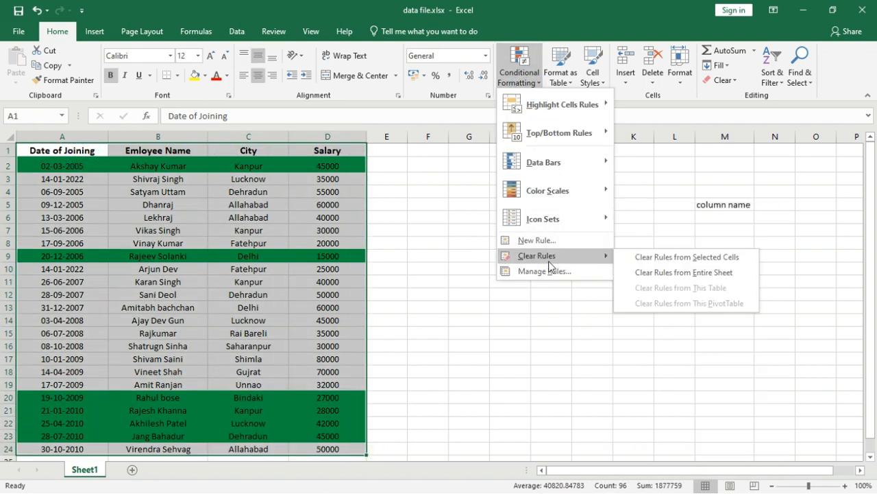
pyautogui.click(642, 257)
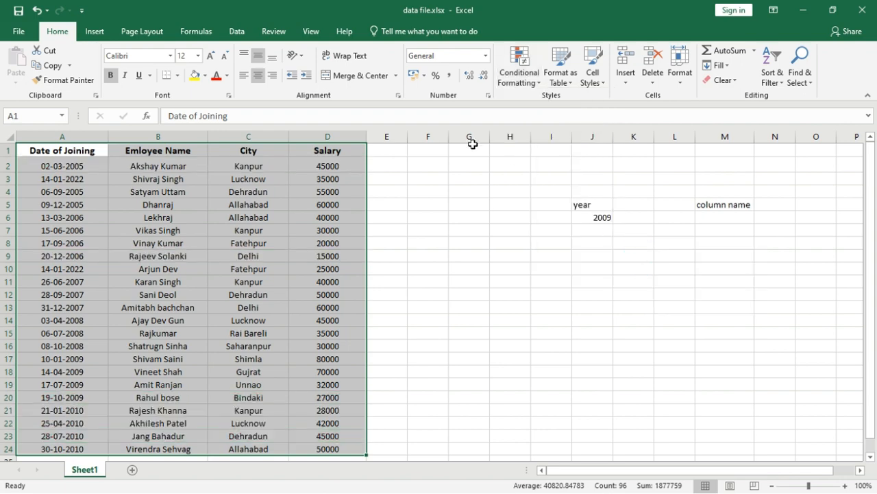
# Create a formula-based conditional formatting rule for A1:D24 using the formula =A$1=$M$6
pyautogui.click(527, 79)
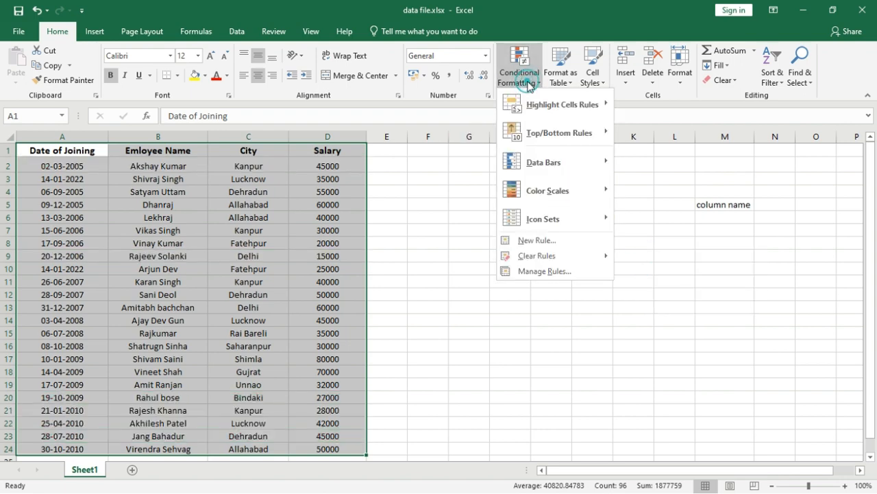
pyautogui.click(538, 239)
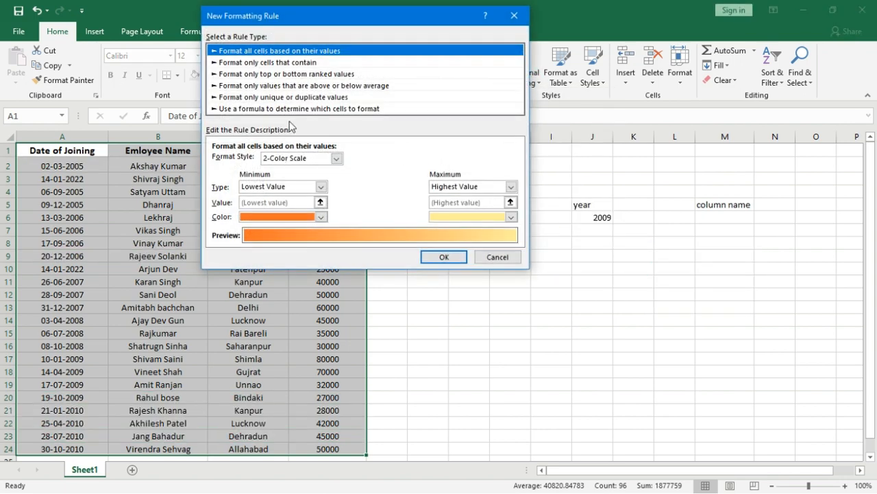
pyautogui.click(303, 111)
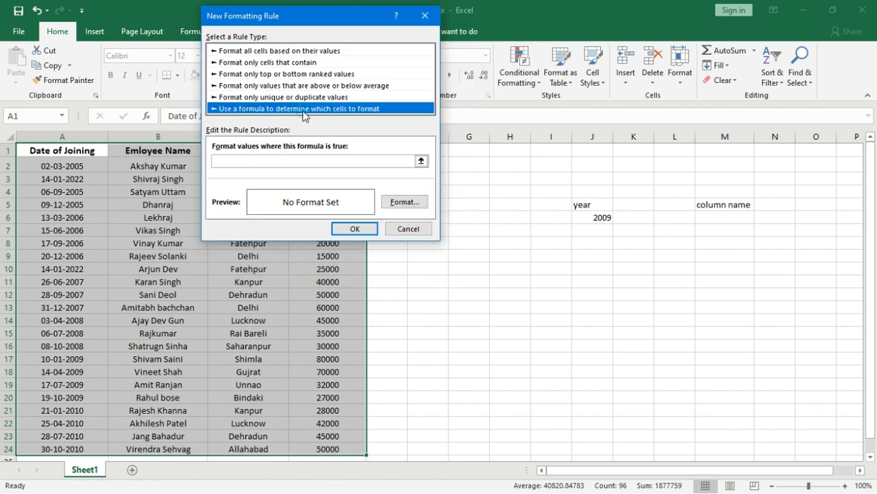
pyautogui.click(279, 163)
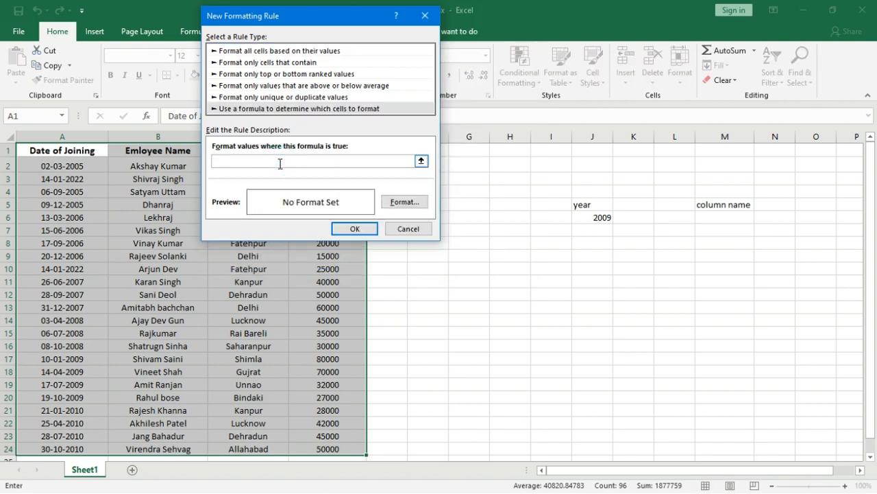
pyautogui.moveTo(282, 16); pyautogui.dragTo(338, 59)
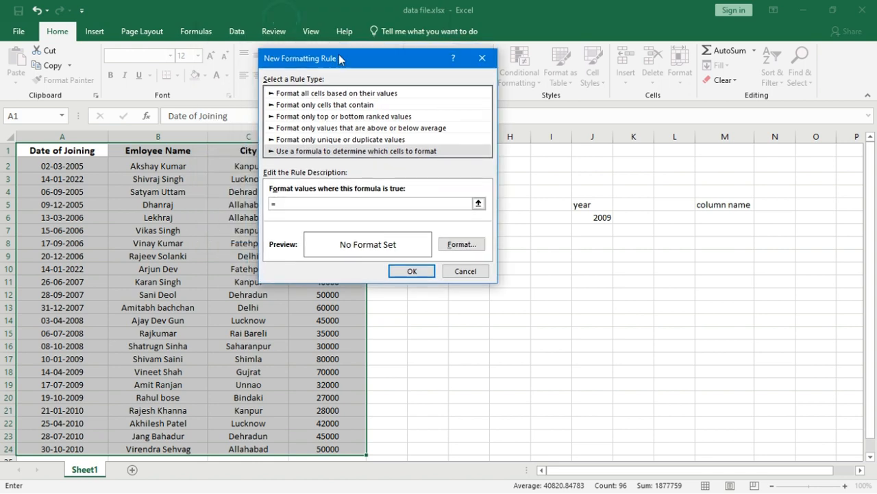
pyautogui.click(72, 152)
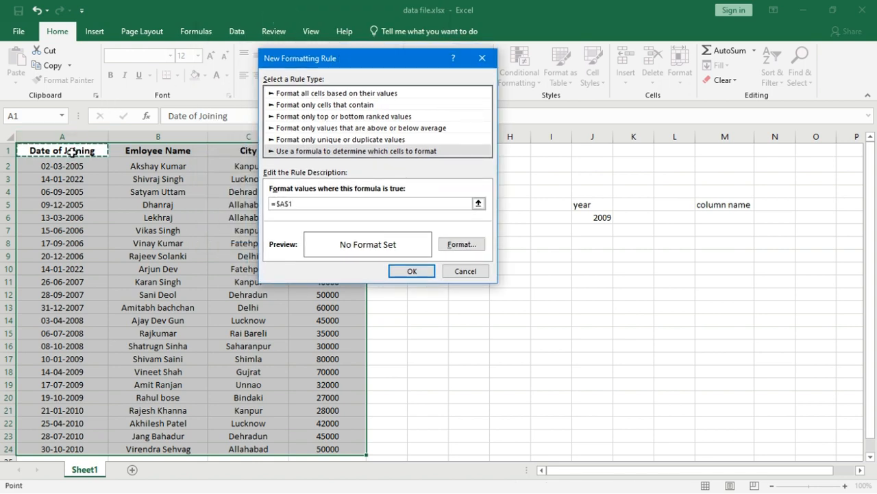
pyautogui.press('F4')
pyautogui.write('=')
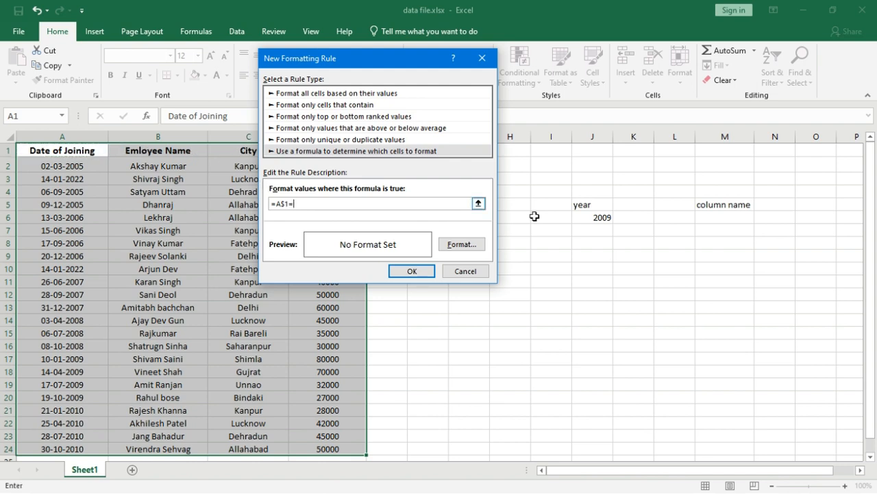
pyautogui.click(715, 217)
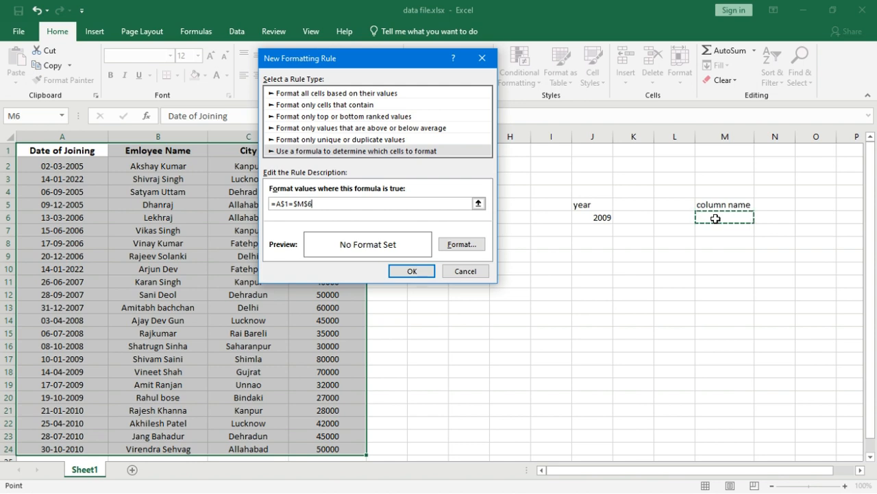
# Give the column name rule an orange fill and apply it to the table
pyautogui.click(455, 244)
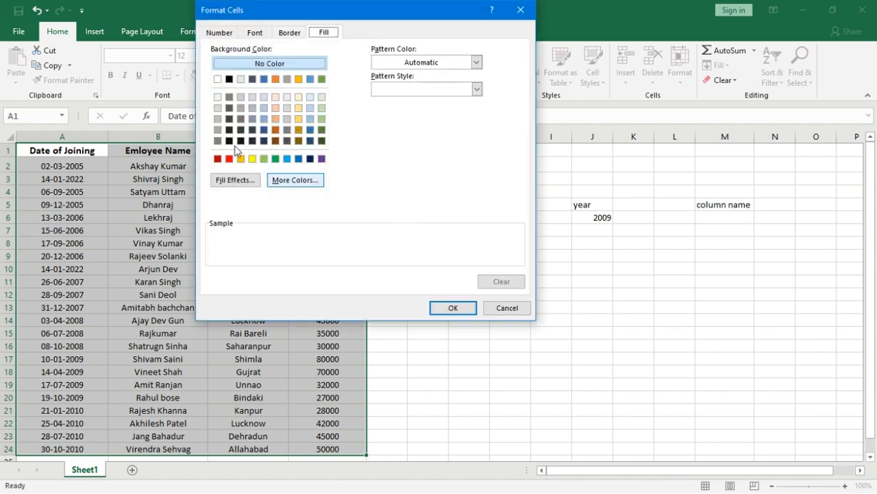
pyautogui.click(241, 158)
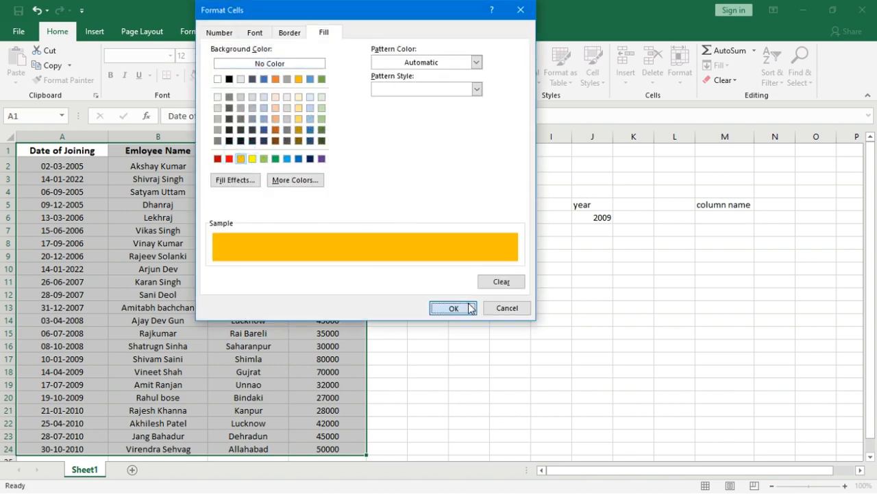
pyautogui.click(470, 307)
pyautogui.click(420, 269)
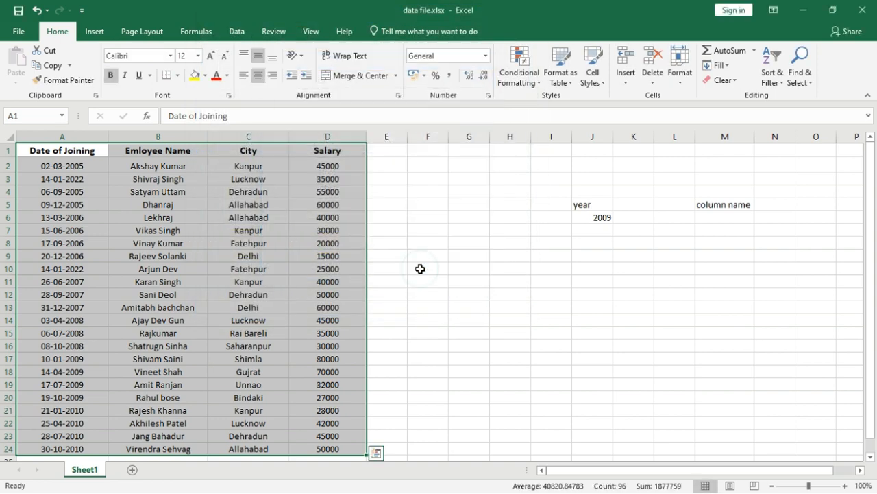
# Enter Salary as the column name criterion in M6
pyautogui.click(718, 220)
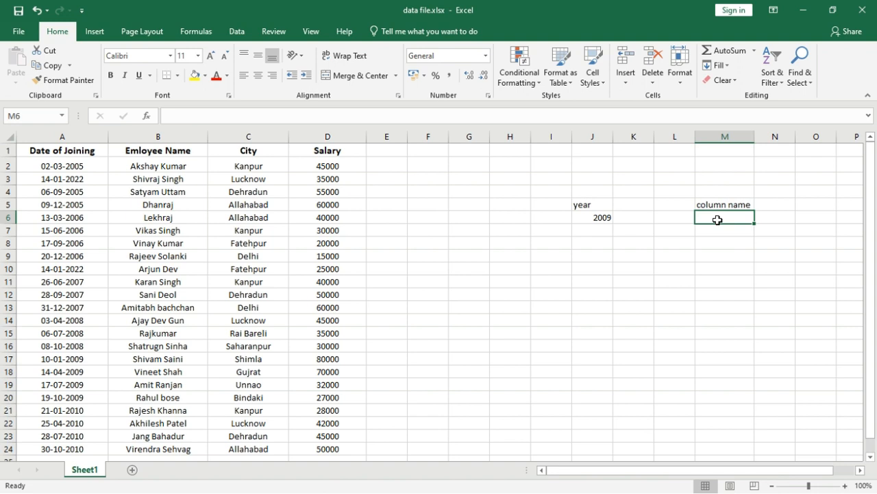
pyautogui.write('S')
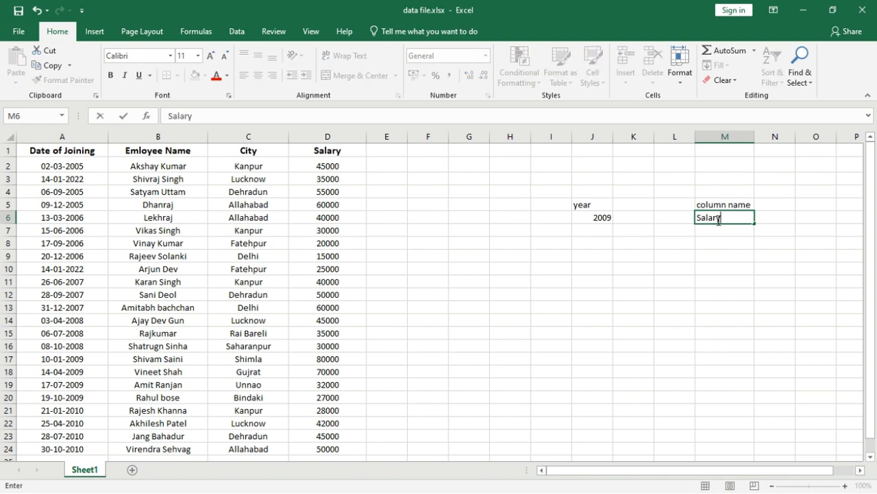
pyautogui.write('alary')
pyautogui.press('Return')
# Change the column name criterion in M6 to City
pyautogui.click(718, 221)
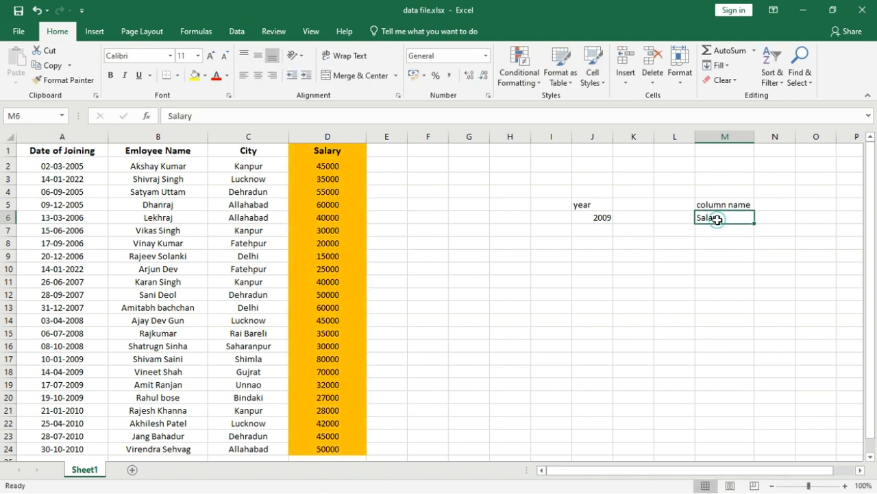
pyautogui.write('City')
pyautogui.press('Return')
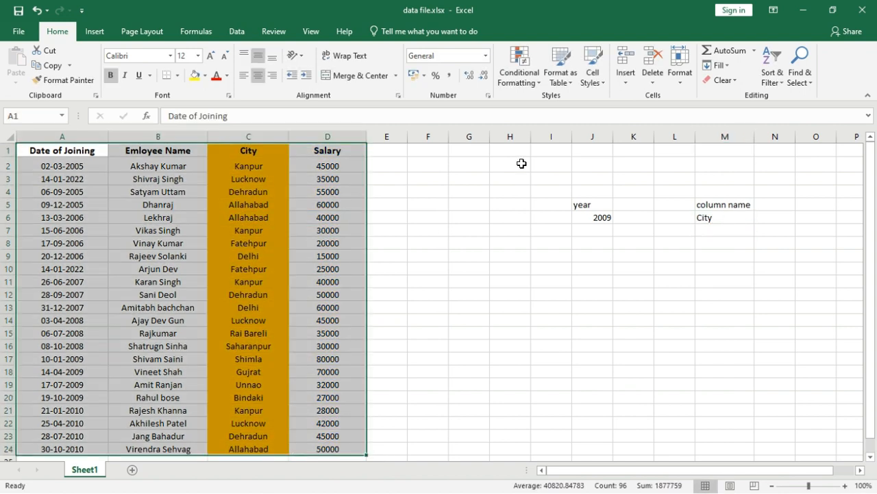
# Clear the conditional formatting rules from A1:D24 and delete the criteria entries in I5:N8
pyautogui.click(519, 70)
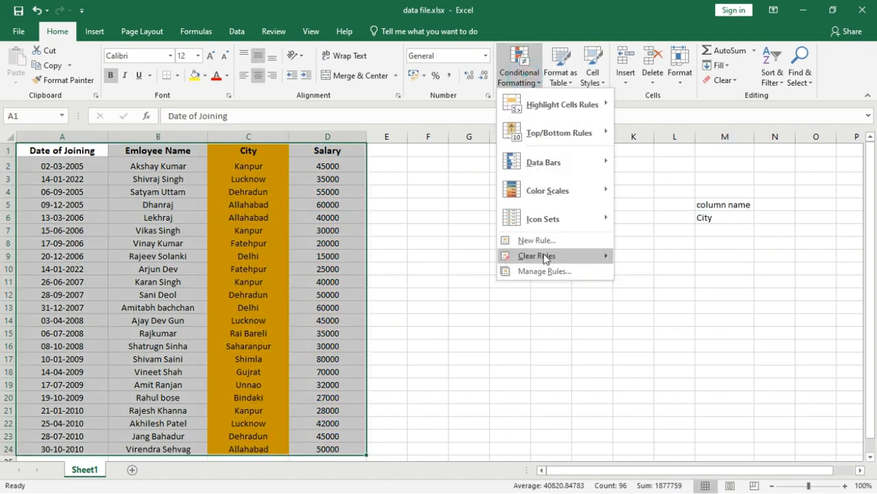
pyautogui.moveTo(545, 259)
pyautogui.click(659, 257)
pyautogui.moveTo(570, 209); pyautogui.dragTo(764, 240)
pyautogui.press('Delete')
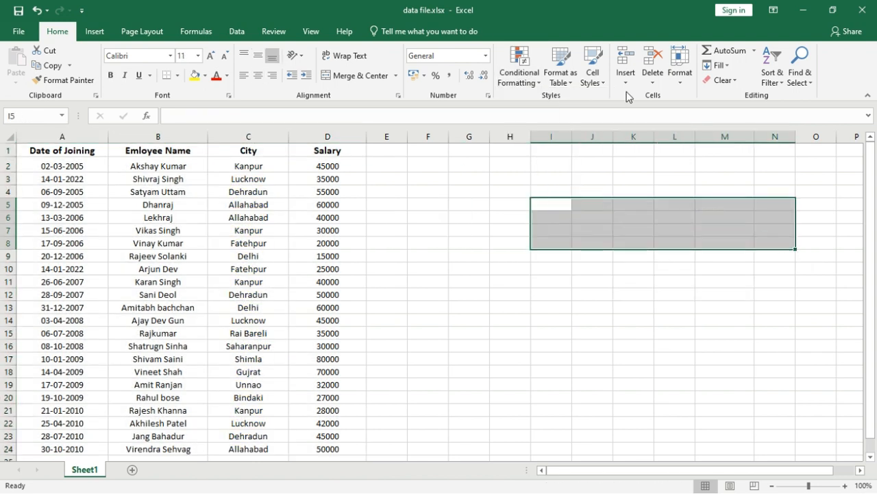
# Format the empty range F2:N15 as a table with the dark orange table style
pyautogui.click(571, 81)
pyautogui.click(571, 81)
pyautogui.moveTo(441, 169); pyautogui.dragTo(761, 331)
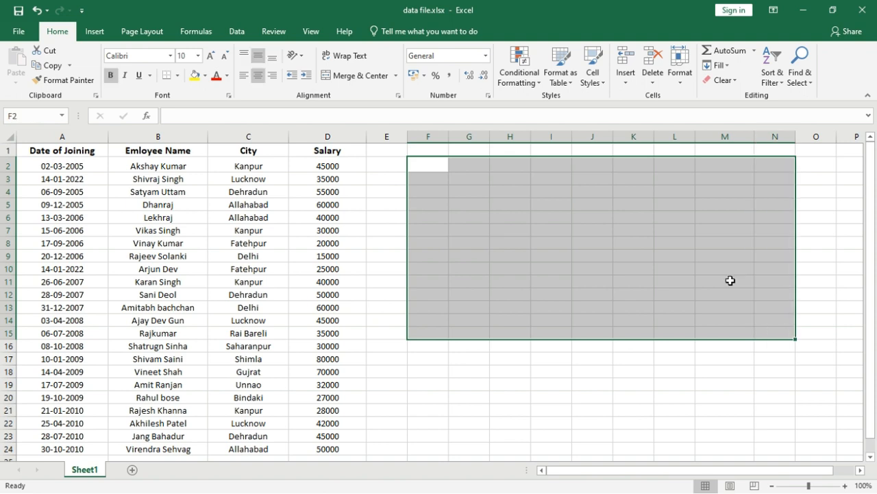
pyautogui.click(567, 81)
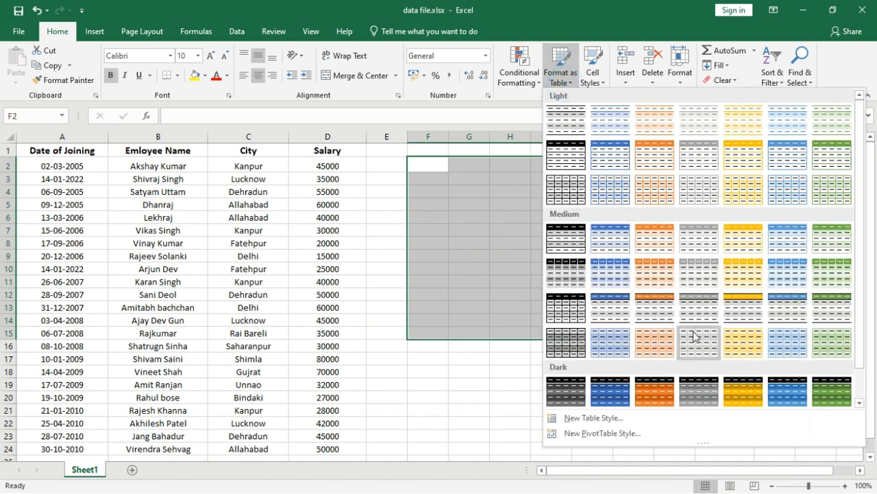
pyautogui.click(661, 388)
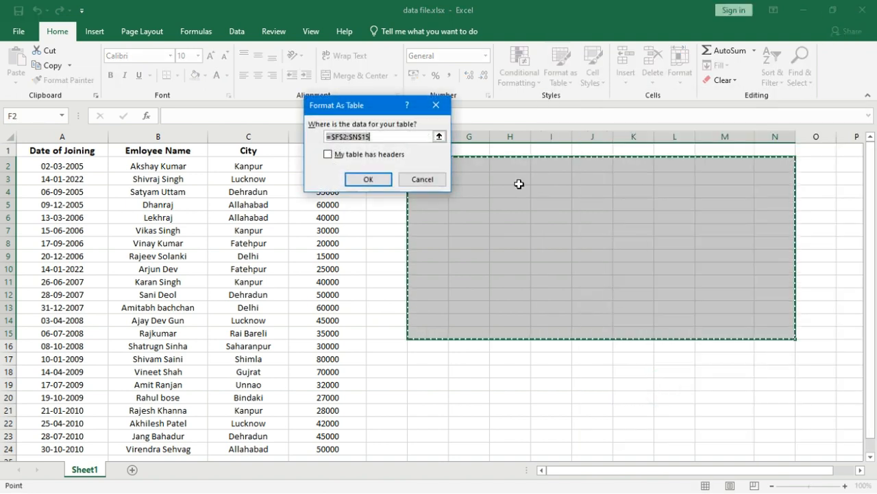
pyautogui.click(365, 179)
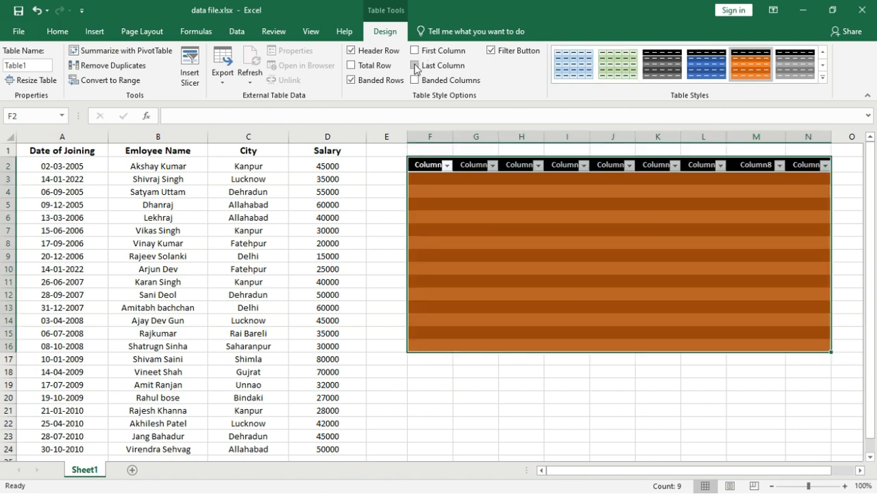
# Switch the new table's Last Column and Total Row options on and off again
pyautogui.click(416, 66)
pyautogui.click(414, 66)
pyautogui.click(353, 66)
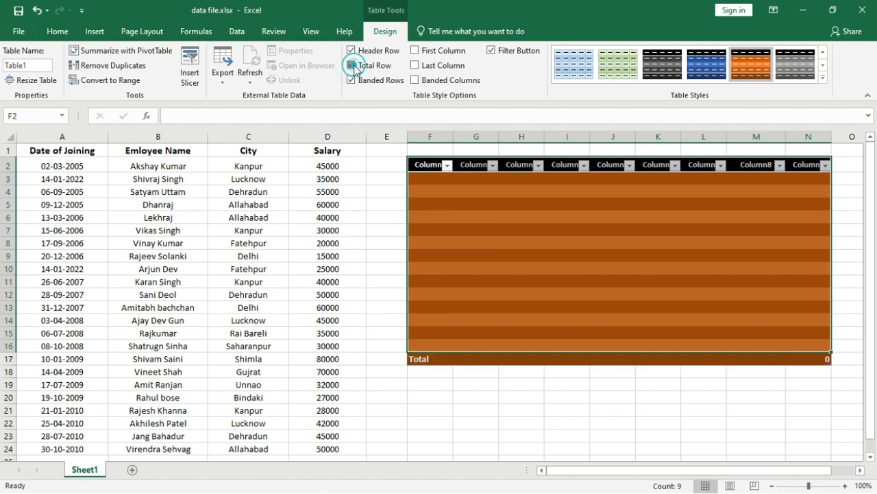
pyautogui.click(353, 66)
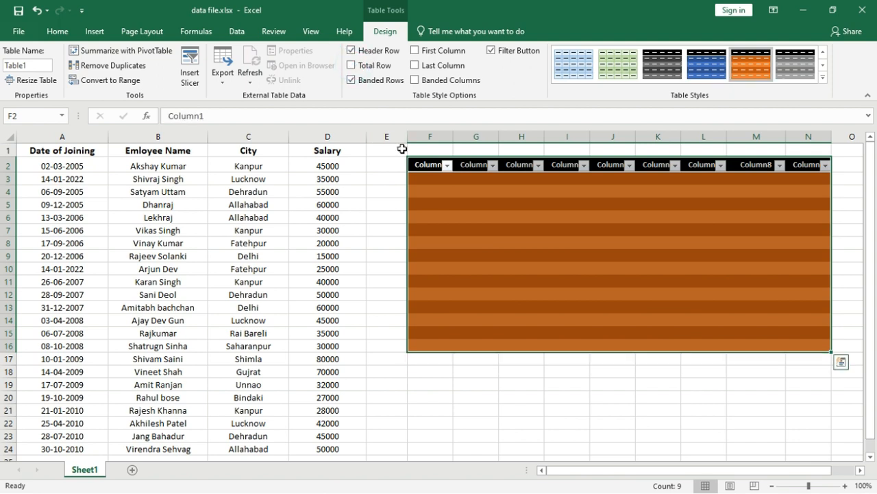
# Undo the table option changes and the table formatting, then deselect the range
pyautogui.hotkey('ctrl', 'z')
pyautogui.hotkey('ctrl', 'z')
pyautogui.hotkey('ctrl', 'z')
pyautogui.hotkey('ctrl', 'z')
pyautogui.hotkey('ctrl', 'z')
pyautogui.hotkey('ctrl', 'z')
pyautogui.click(541, 243)
# Apply the Accent4 cell style to the range H4:J11
pyautogui.moveTo(490, 189); pyautogui.dragTo(610, 279)
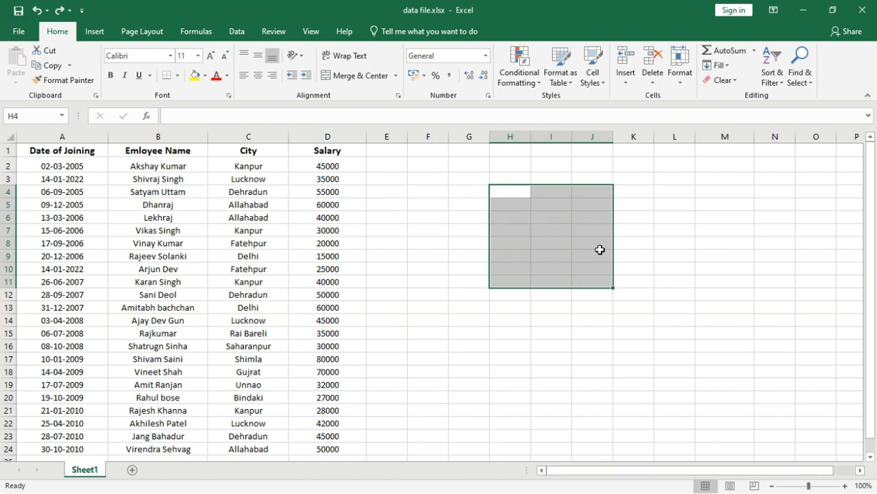
pyautogui.click(594, 74)
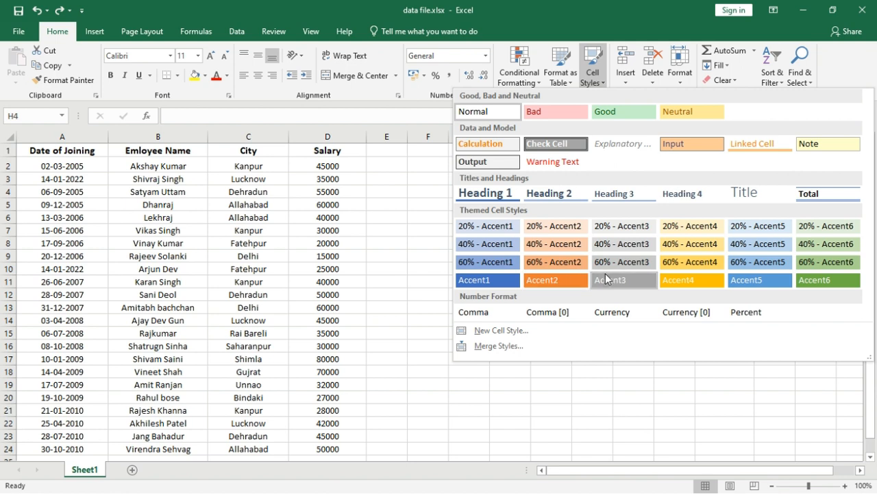
pyautogui.click(688, 285)
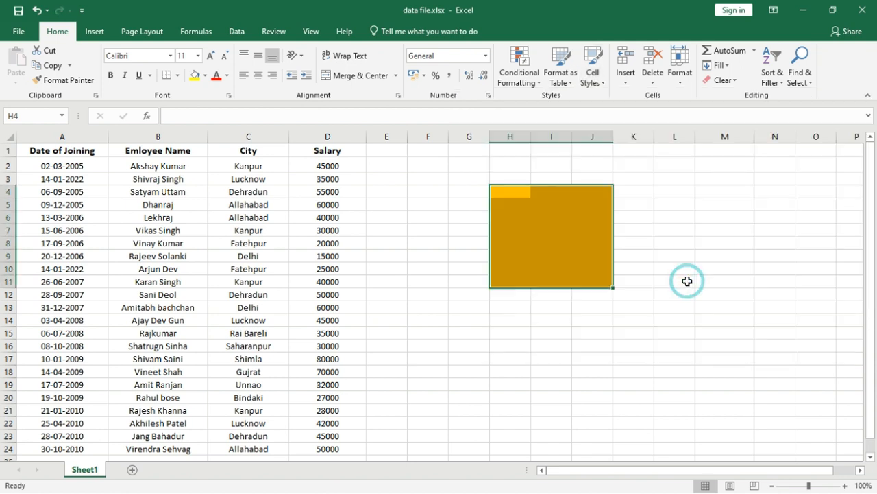
# Enter the sample text rwe in H4, dfsd in H6 and fds in H7 of the styled range
pyautogui.click(525, 194)
pyautogui.write('rwe')
pyautogui.press('Return')
pyautogui.press('Return')
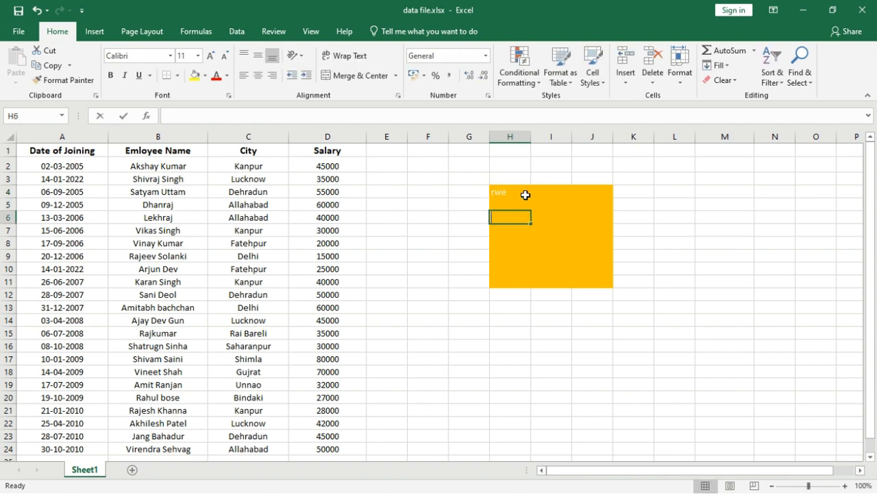
pyautogui.write('dfsd')
pyautogui.press('Return')
pyautogui.write('fds')
pyautogui.press('Return')
pyautogui.click(540, 231)
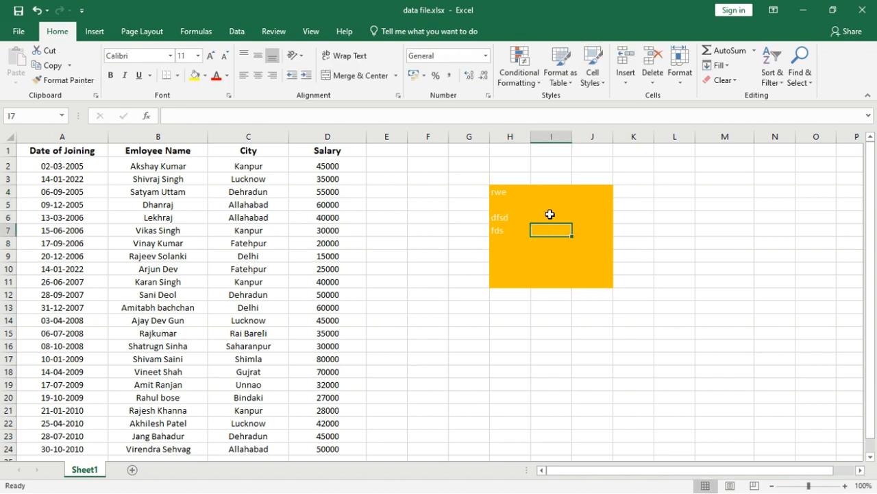
pyautogui.click(551, 214)
pyautogui.click(733, 257)
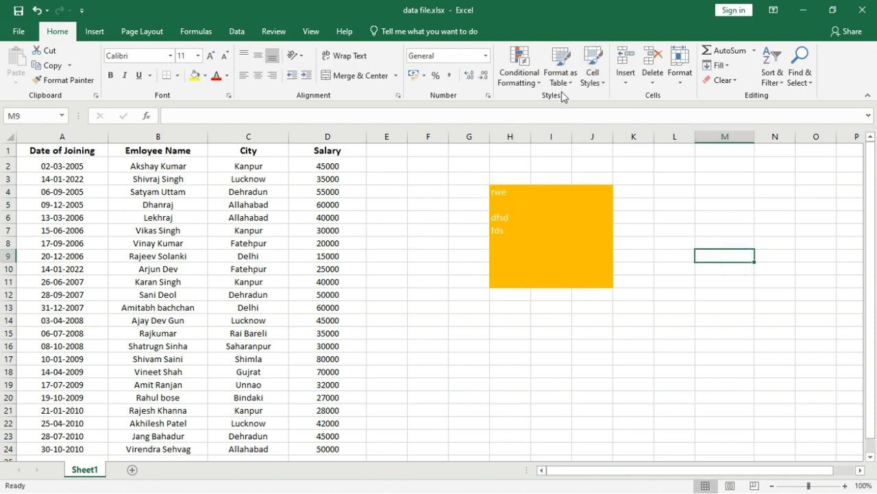